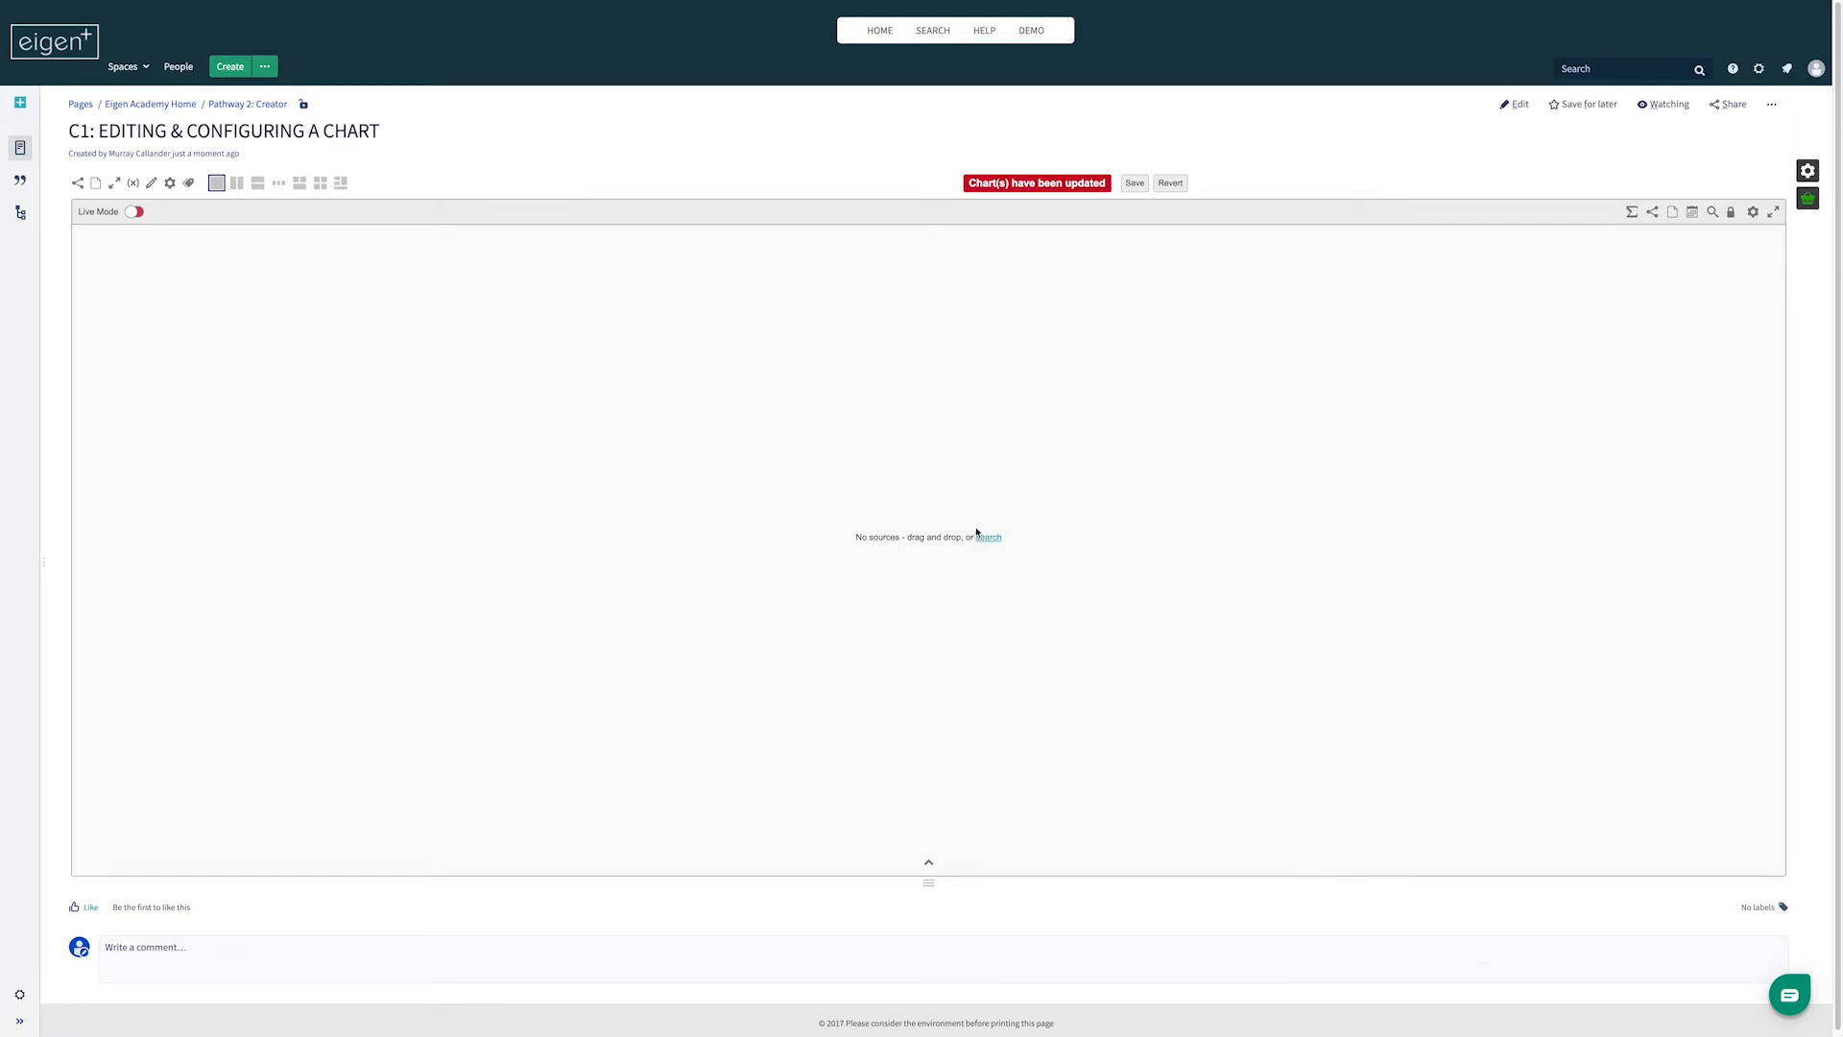
# - Add the calc/MUL tag based on Demo-influxdb/DEMO_10EF101.PV from the basket's Tags to the empty chart
pyautogui.click(1808, 198)
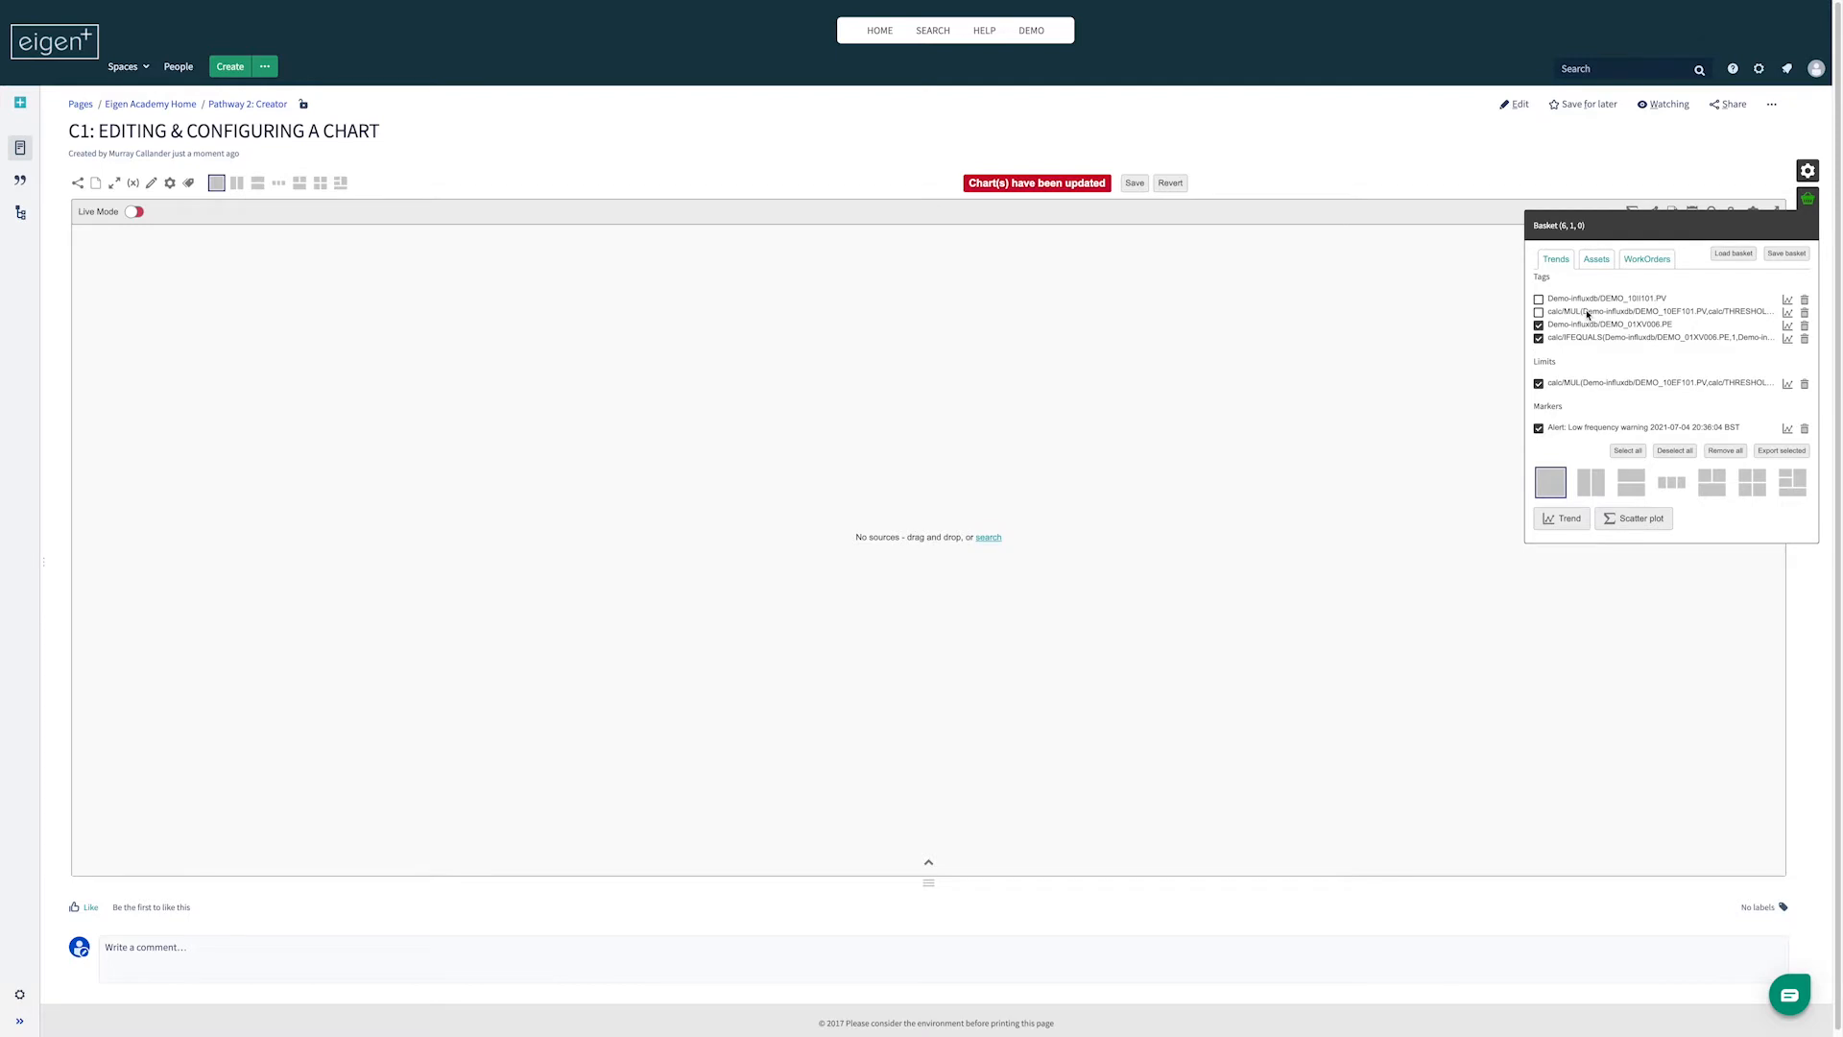
pyautogui.moveTo(1566, 312); pyautogui.dragTo(1077, 477)
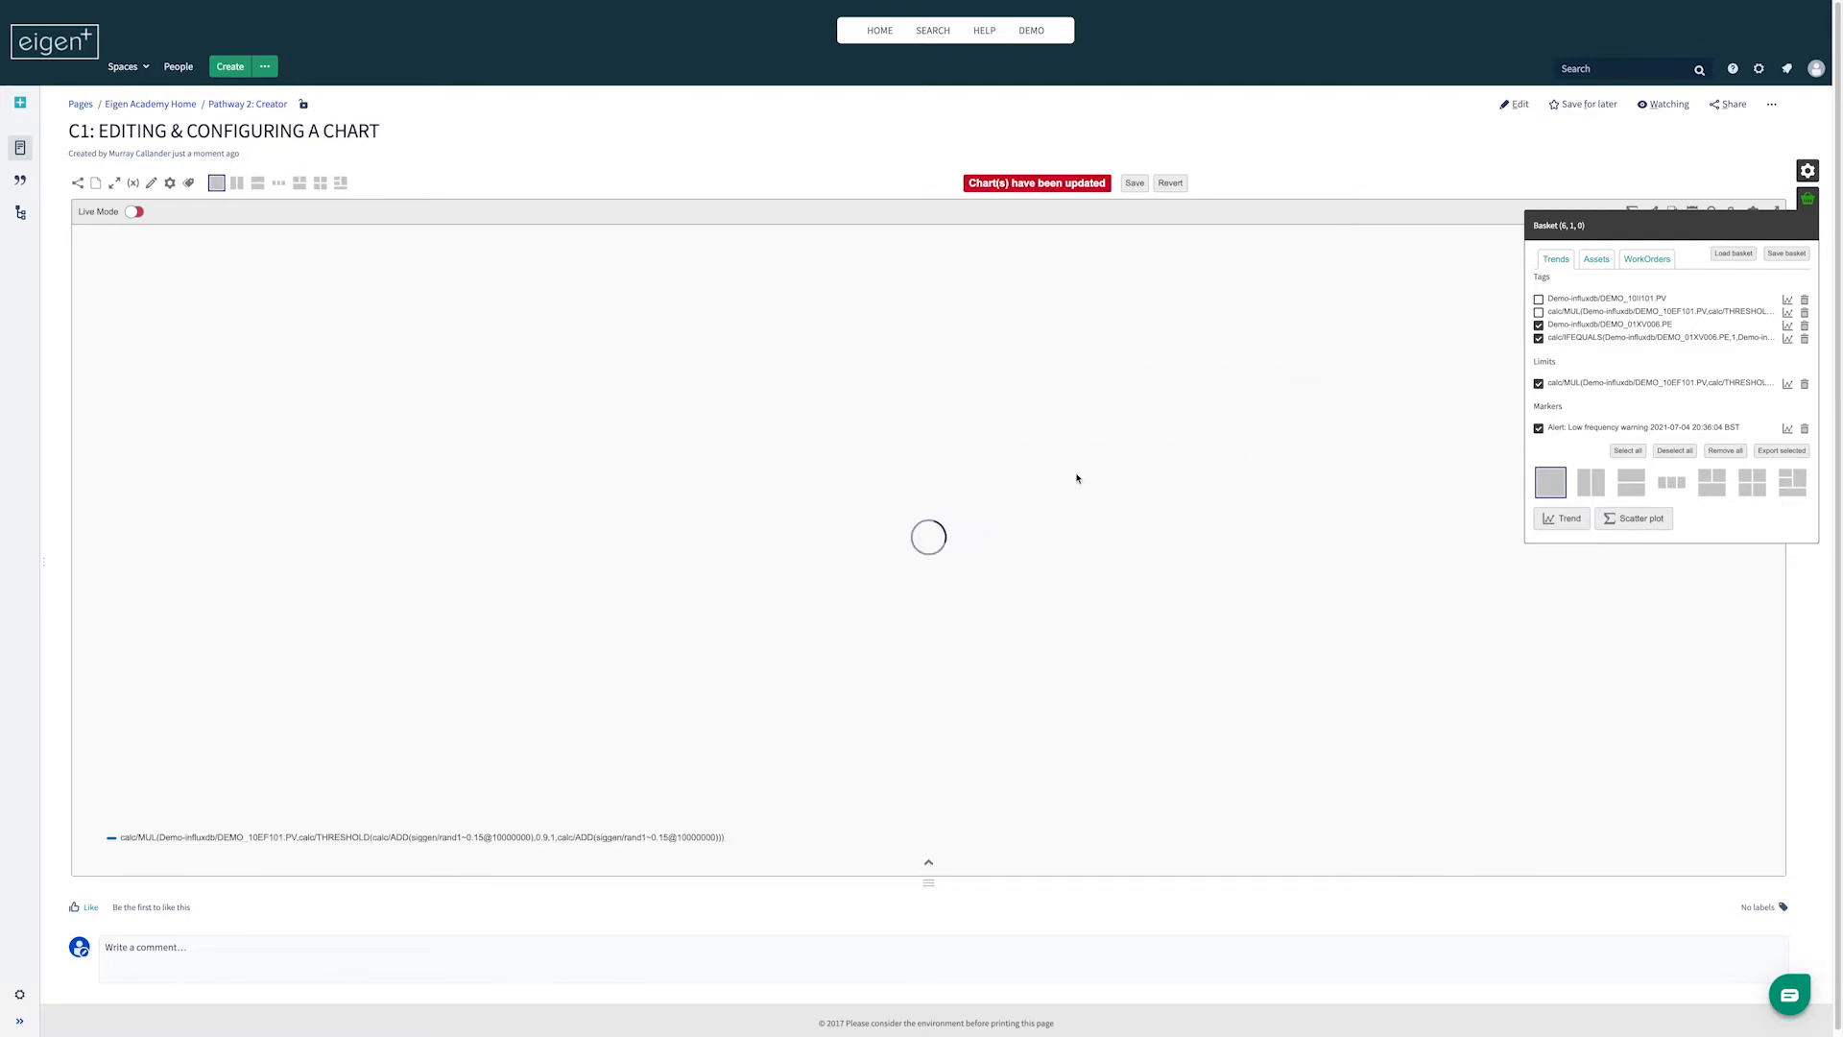
pyautogui.click(1808, 198)
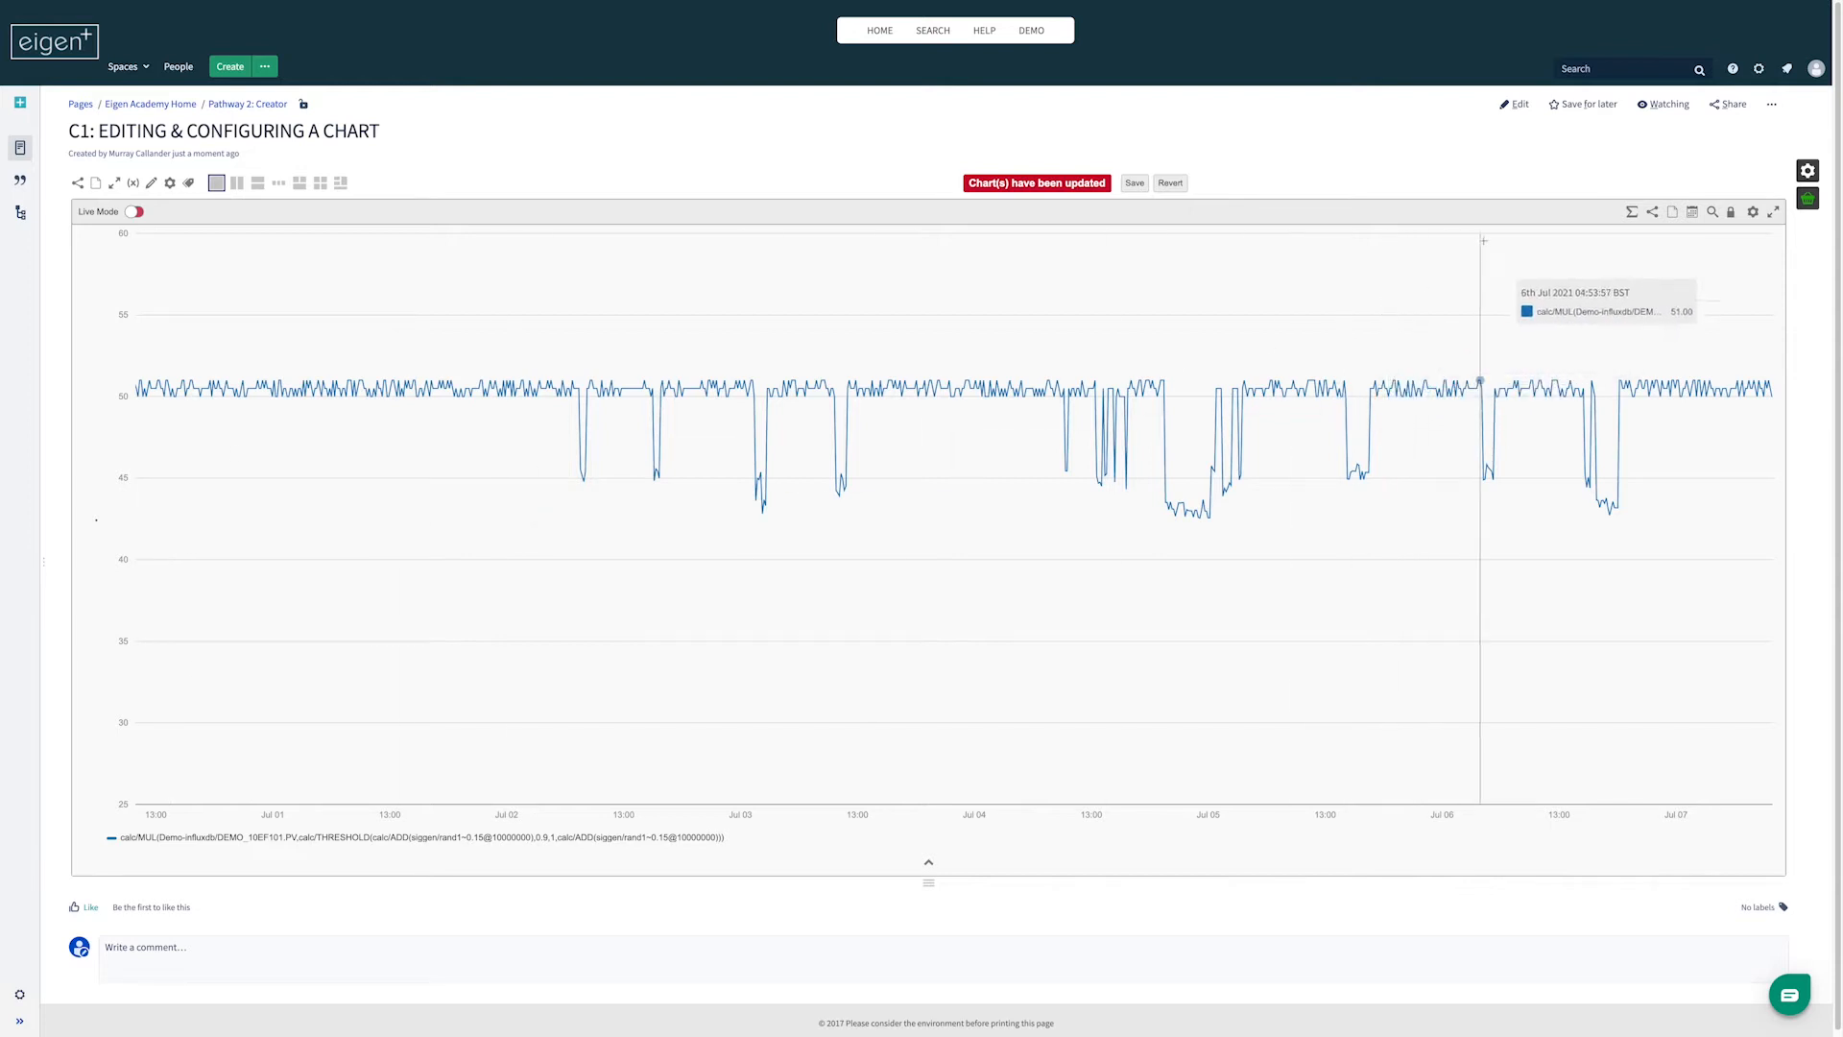
# - Unlock the chart's Y axis and rescale and shift it freehand to a range of about 19.6 to 55.1
pyautogui.click(1733, 213)
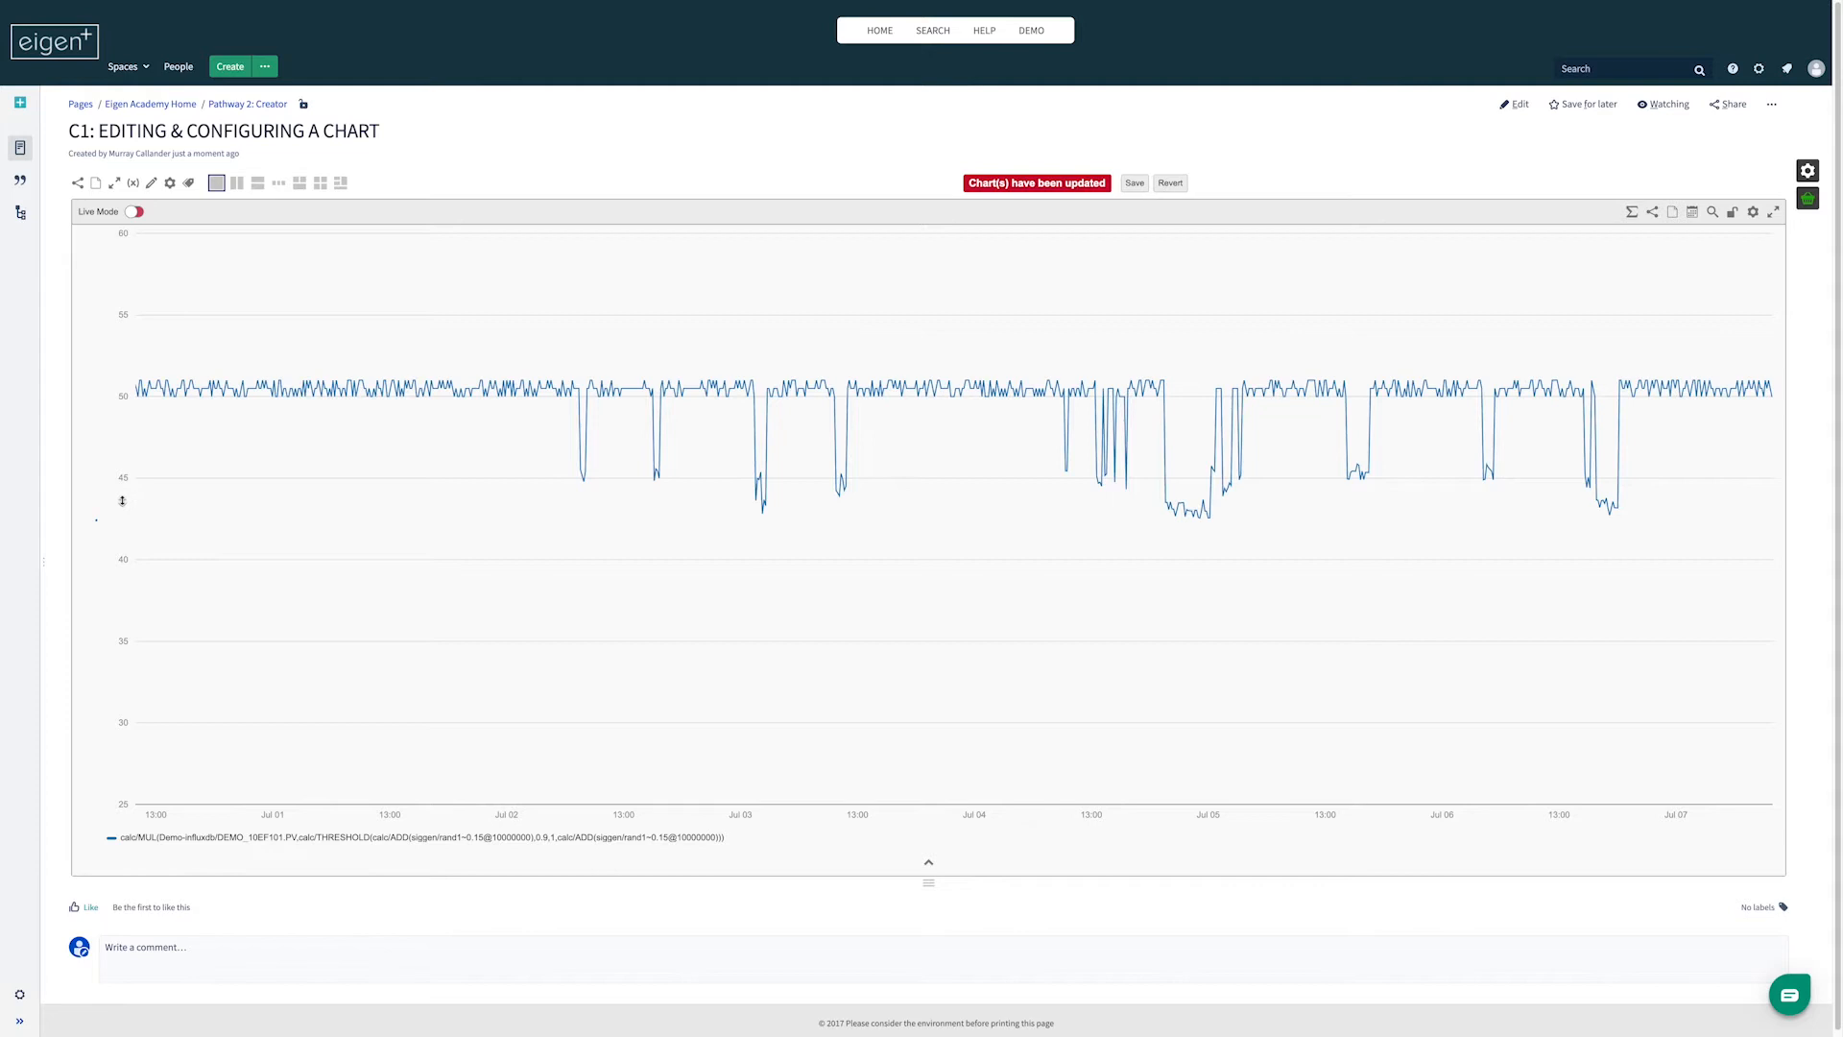
pyautogui.scroll(-2, 124, 500)
pyautogui.scroll(2, 122, 500)
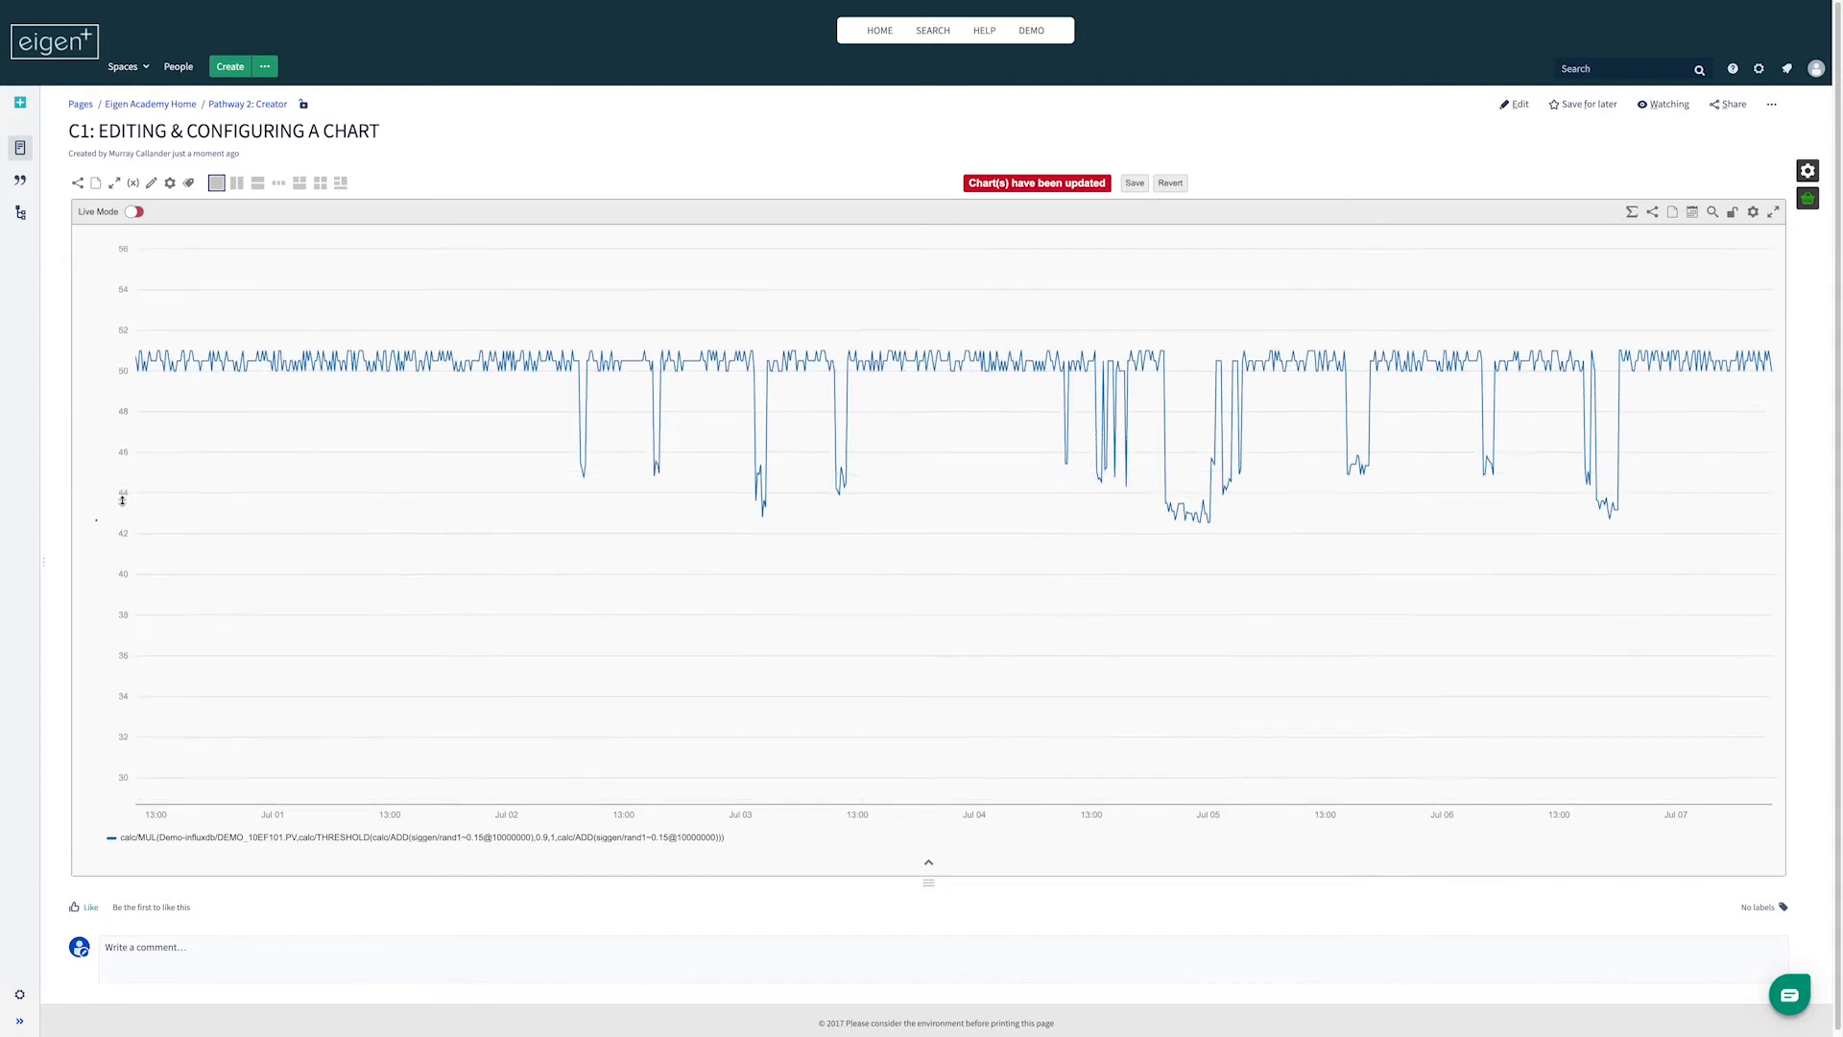
pyautogui.moveTo(121, 516)
pyautogui.mouseDown()
pyautogui.moveTo(124, 403)
pyautogui.moveTo(137, 447)
pyautogui.mouseUp()
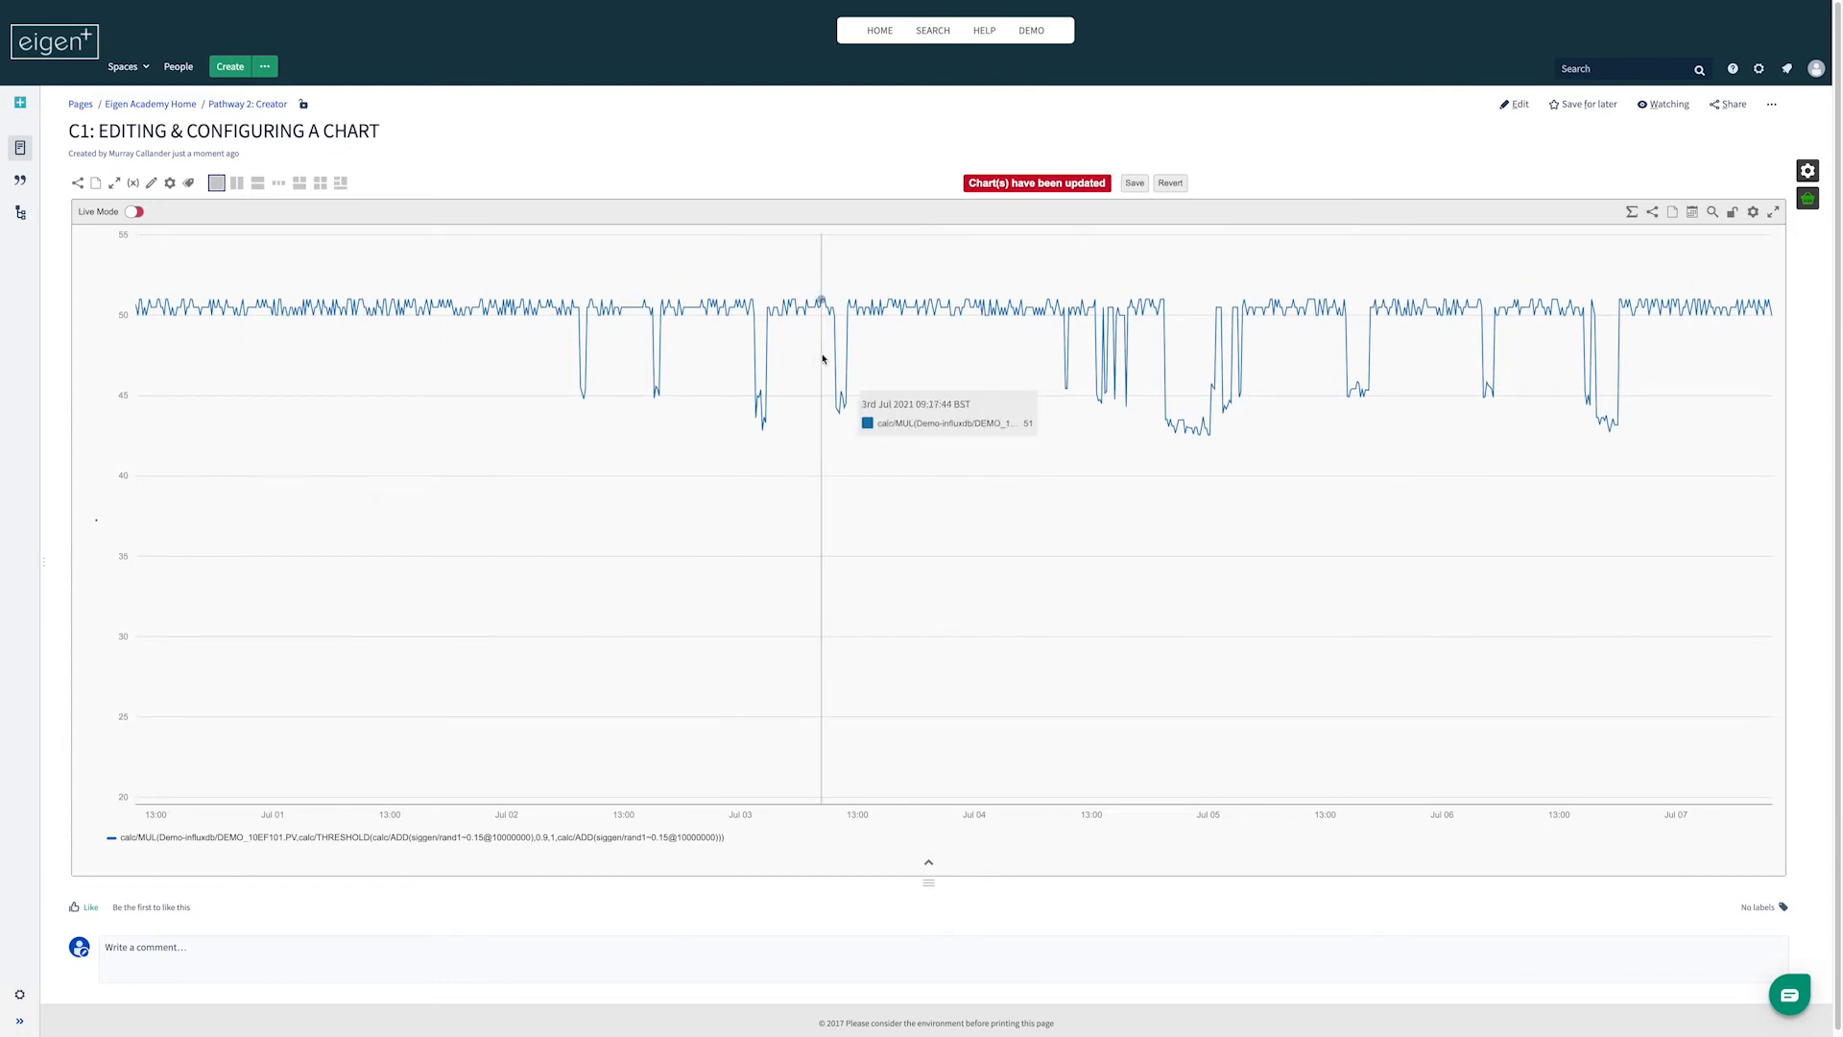
# - Edit the chart's axes to give the Left 0 axis a maximum of 60 and a minimum of 0
pyautogui.click(1752, 212)
pyautogui.click(1692, 250)
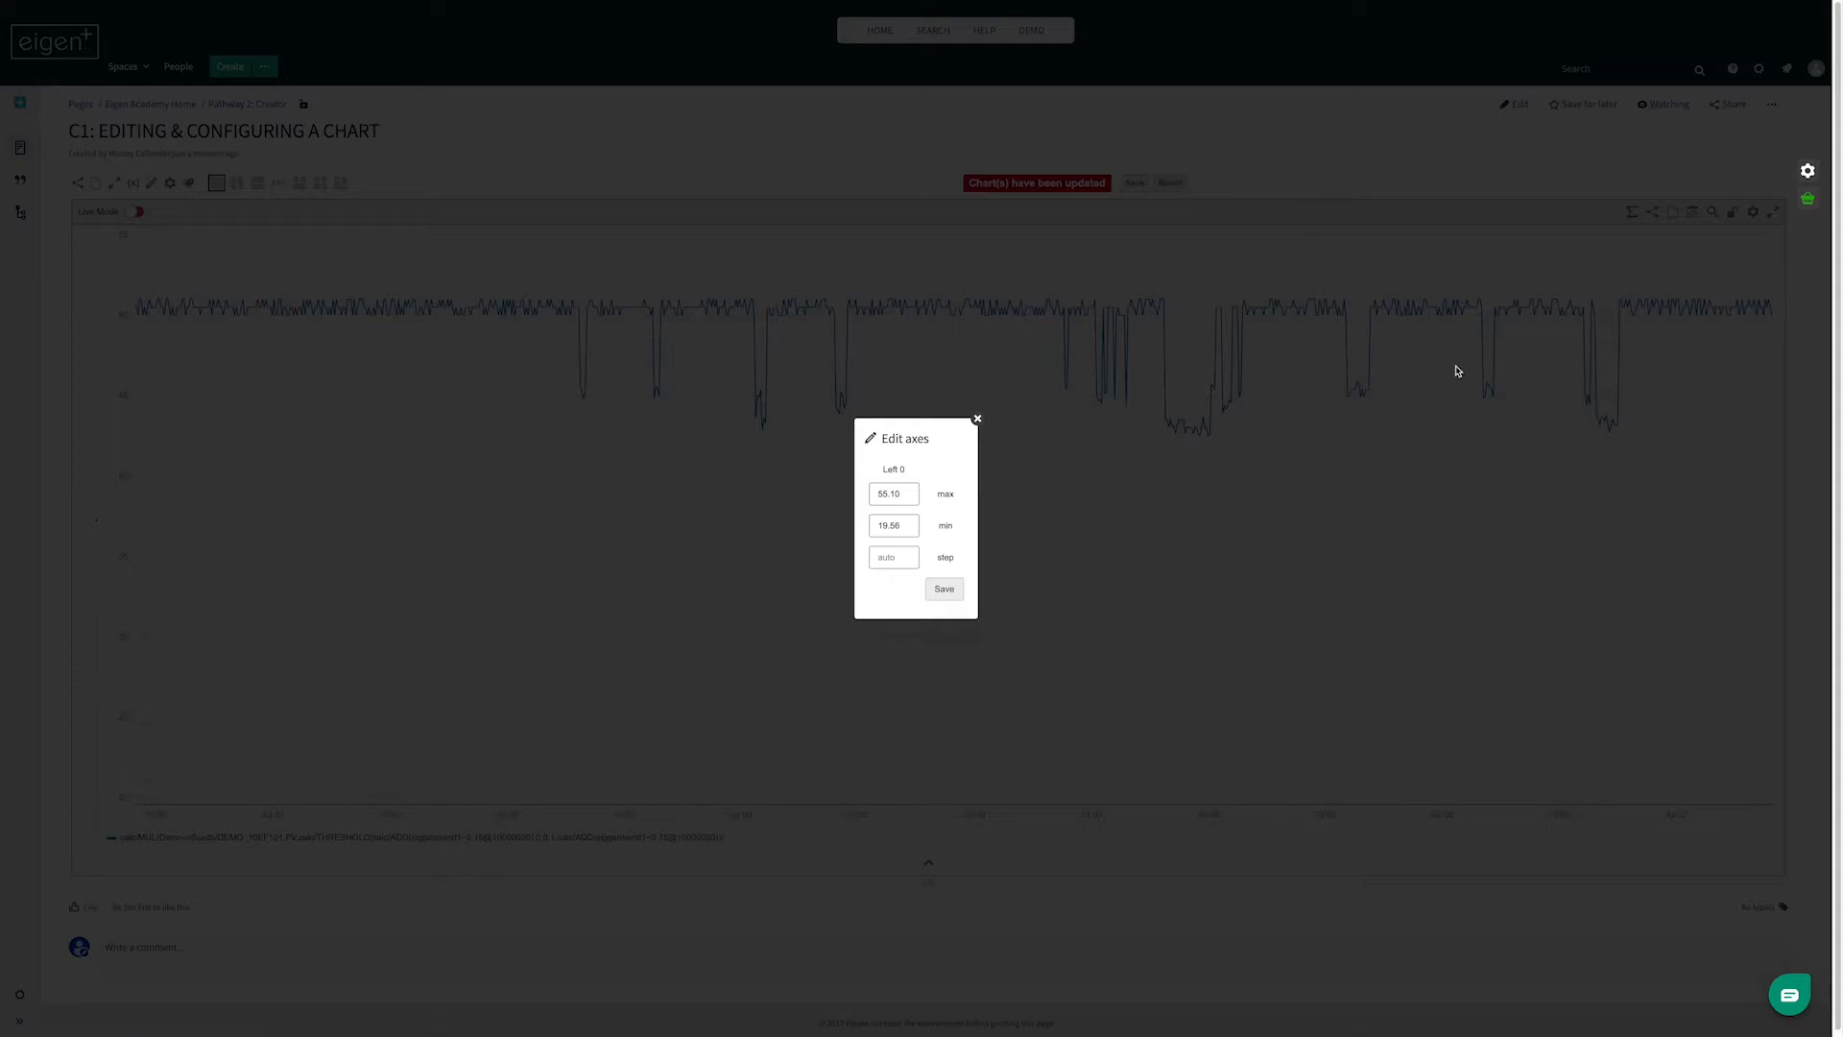
pyautogui.moveTo(903, 496); pyautogui.dragTo(867, 497)
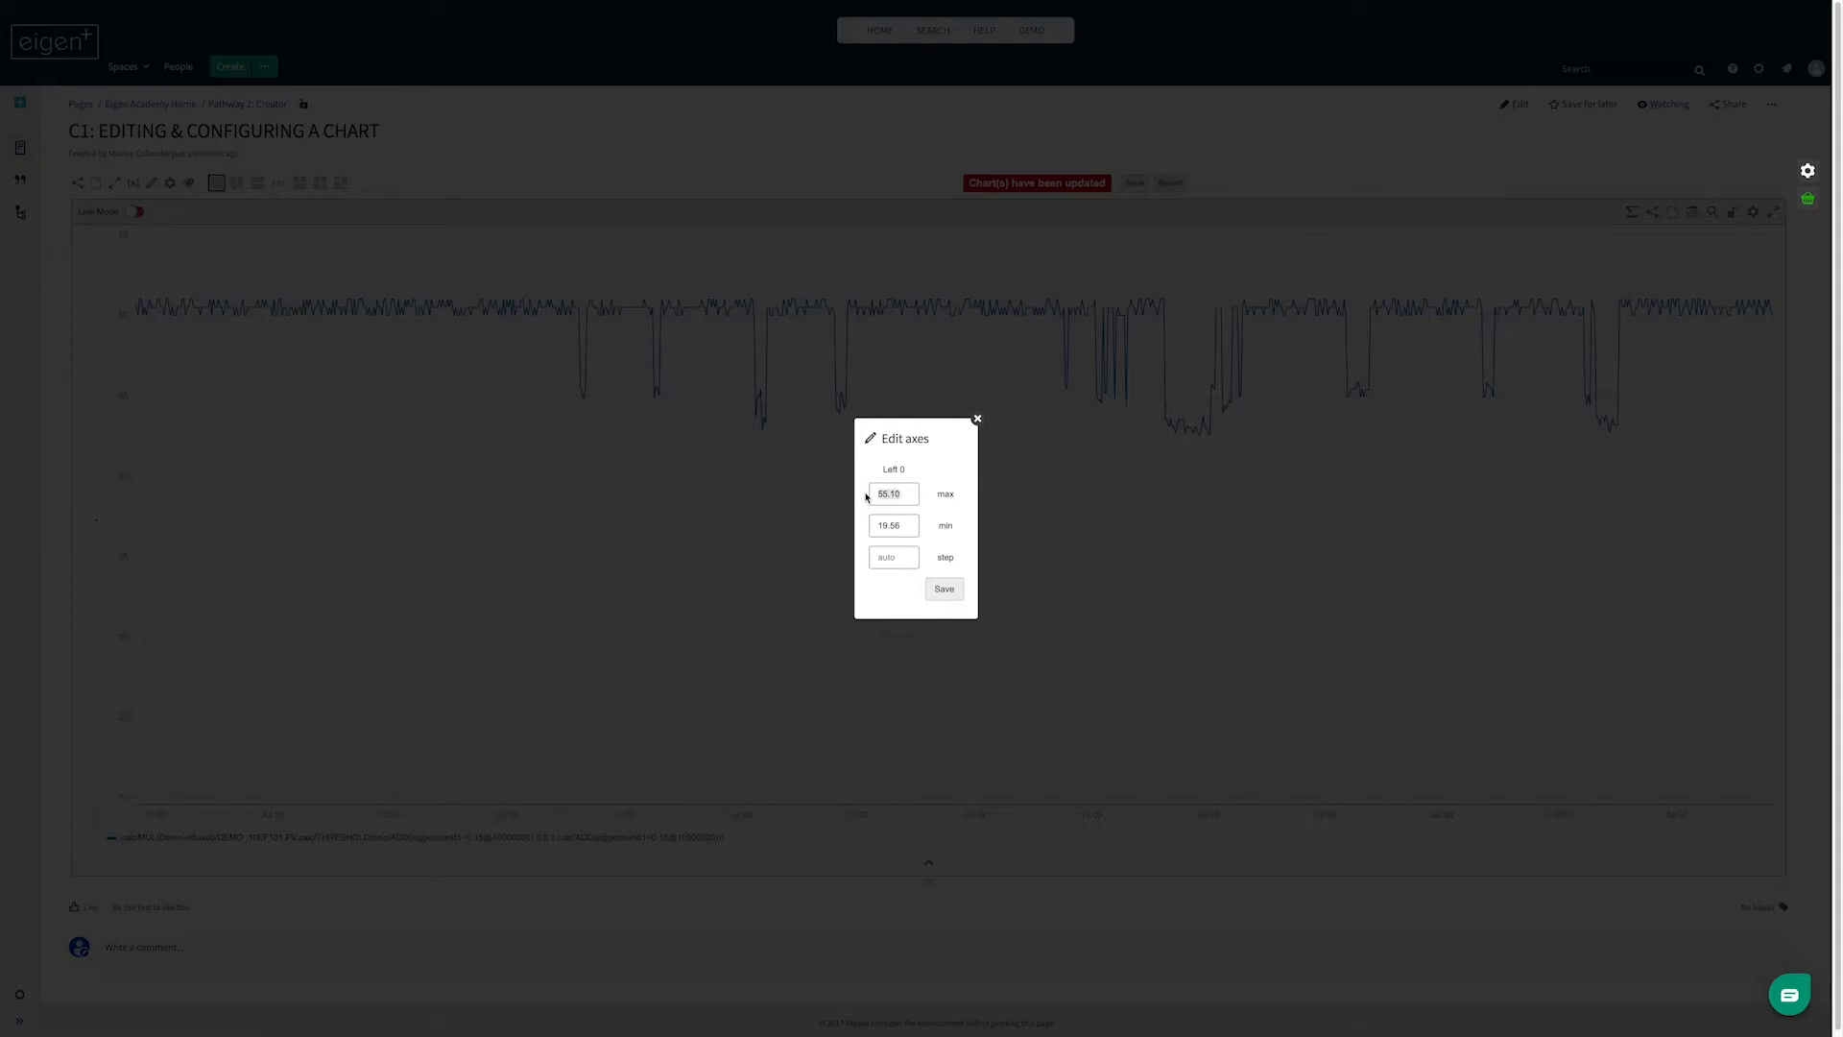
pyautogui.click(902, 525)
pyautogui.moveTo(905, 491); pyautogui.dragTo(873, 491)
pyautogui.write('60')
pyautogui.write('0')
pyautogui.click(943, 588)
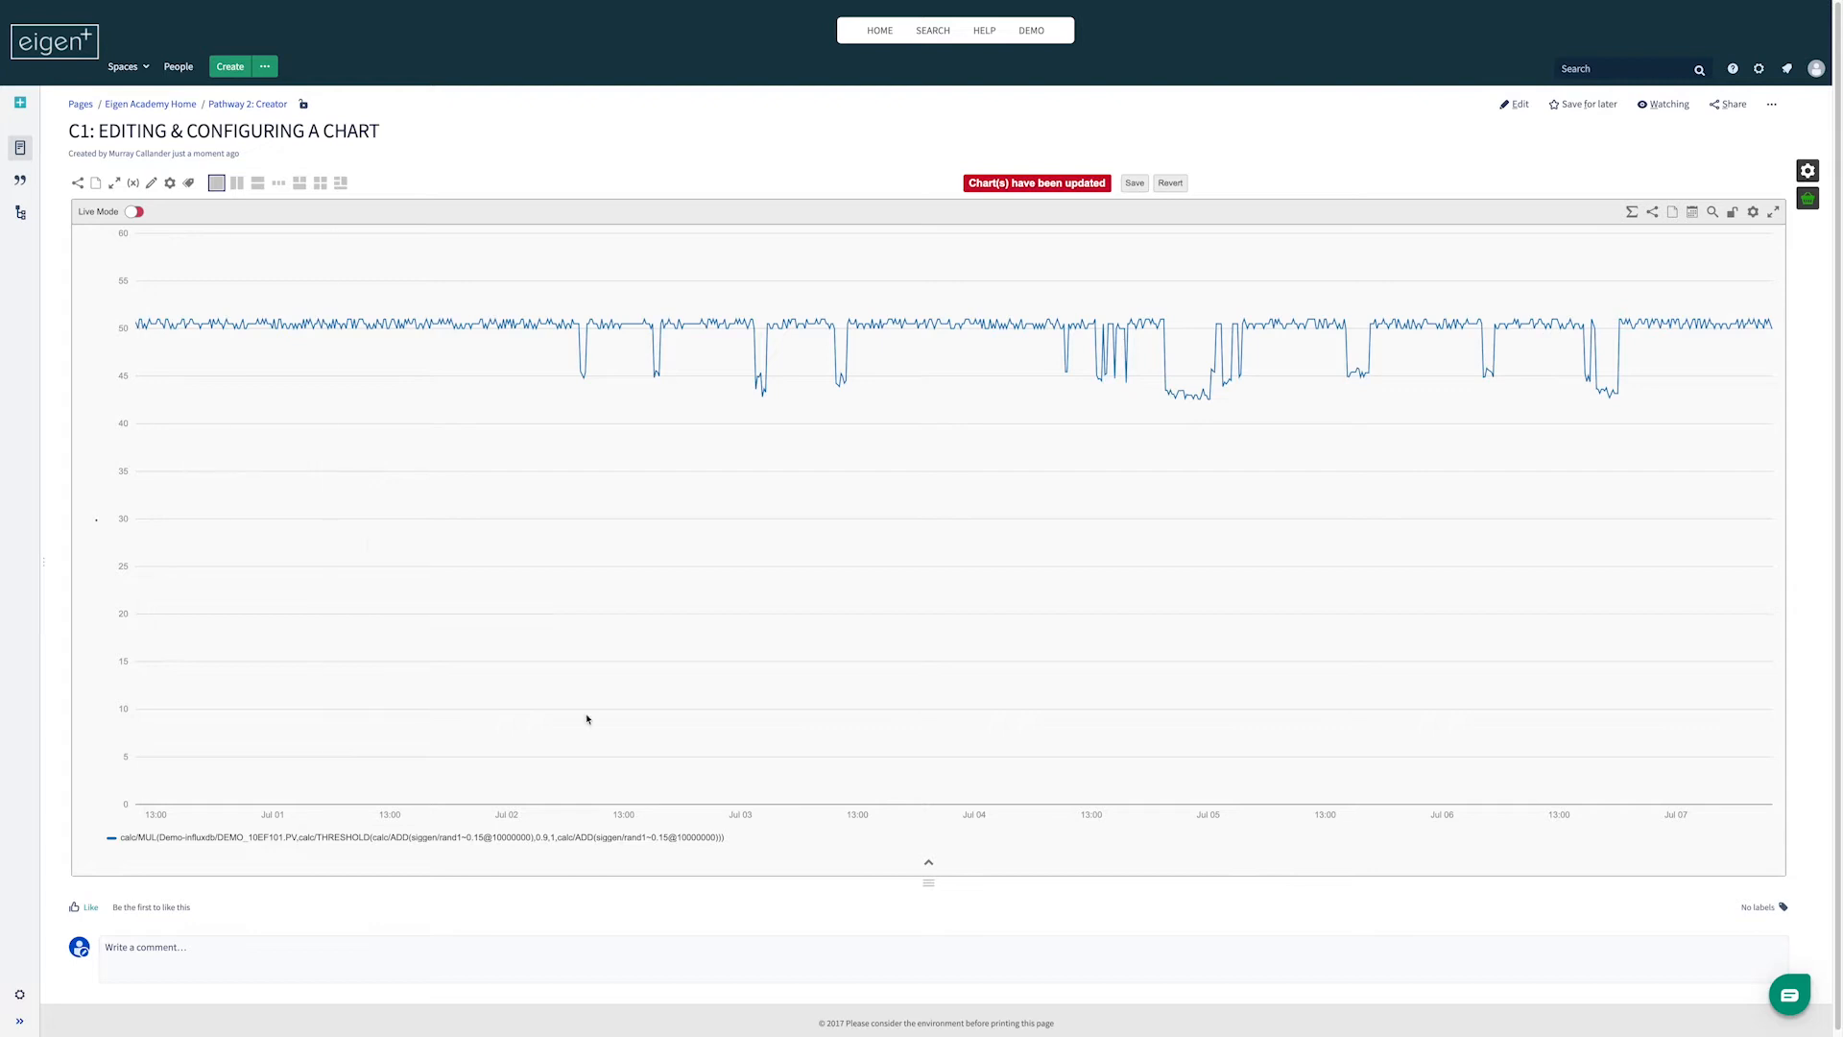
# - In the trend options, assign the trend to the right 0 Y axis and return it to left 0
pyautogui.click(928, 862)
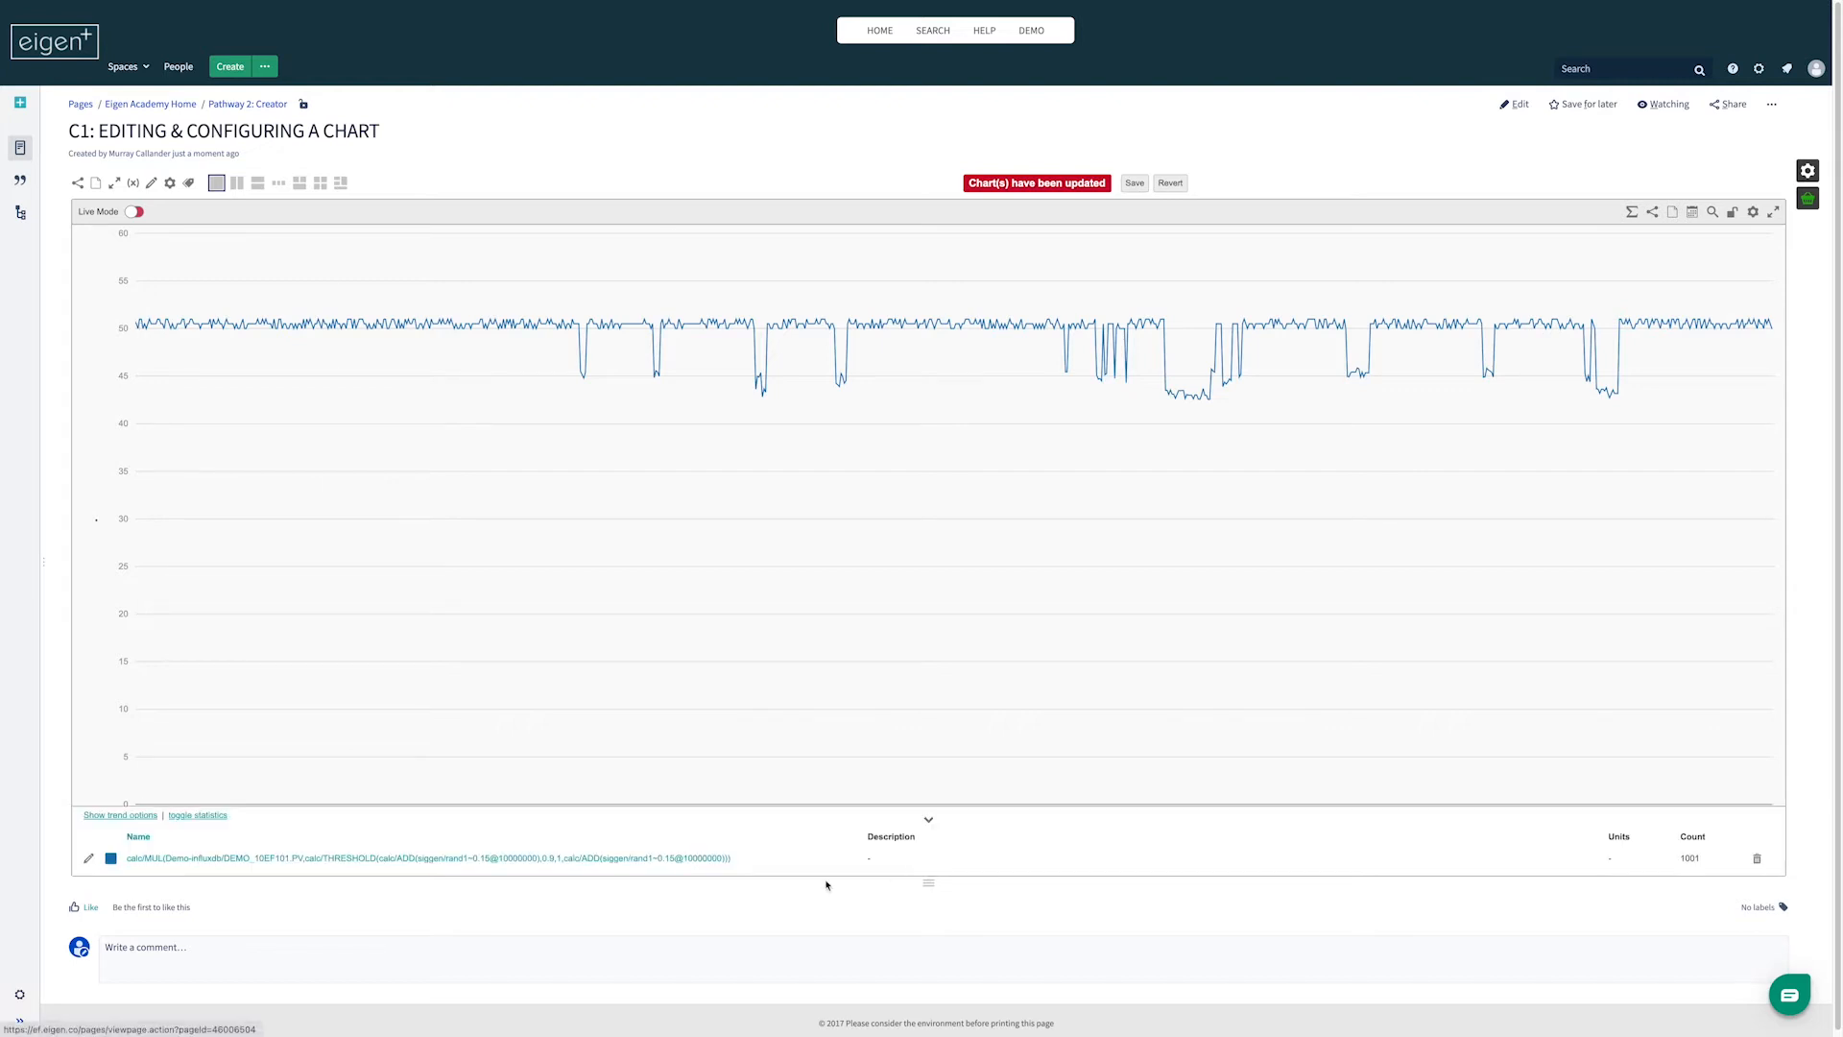
pyautogui.click(135, 816)
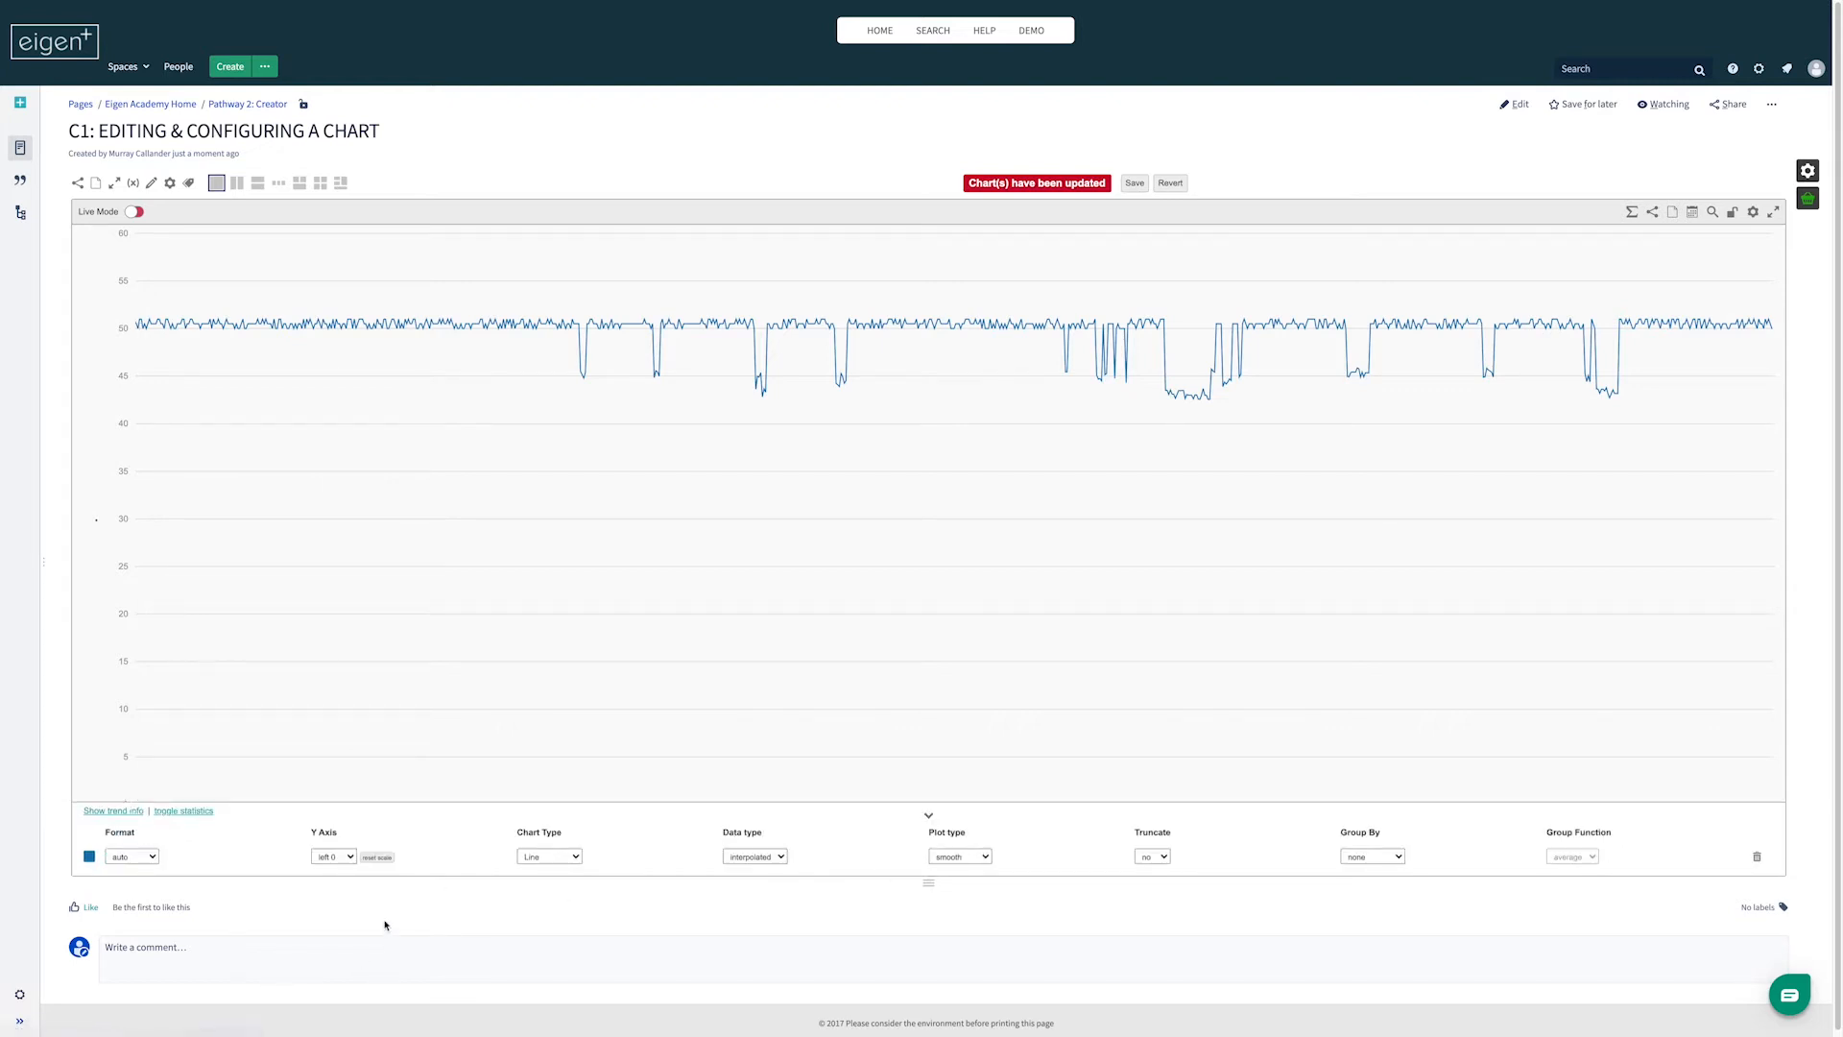
pyautogui.click(350, 858)
pyautogui.click(349, 897)
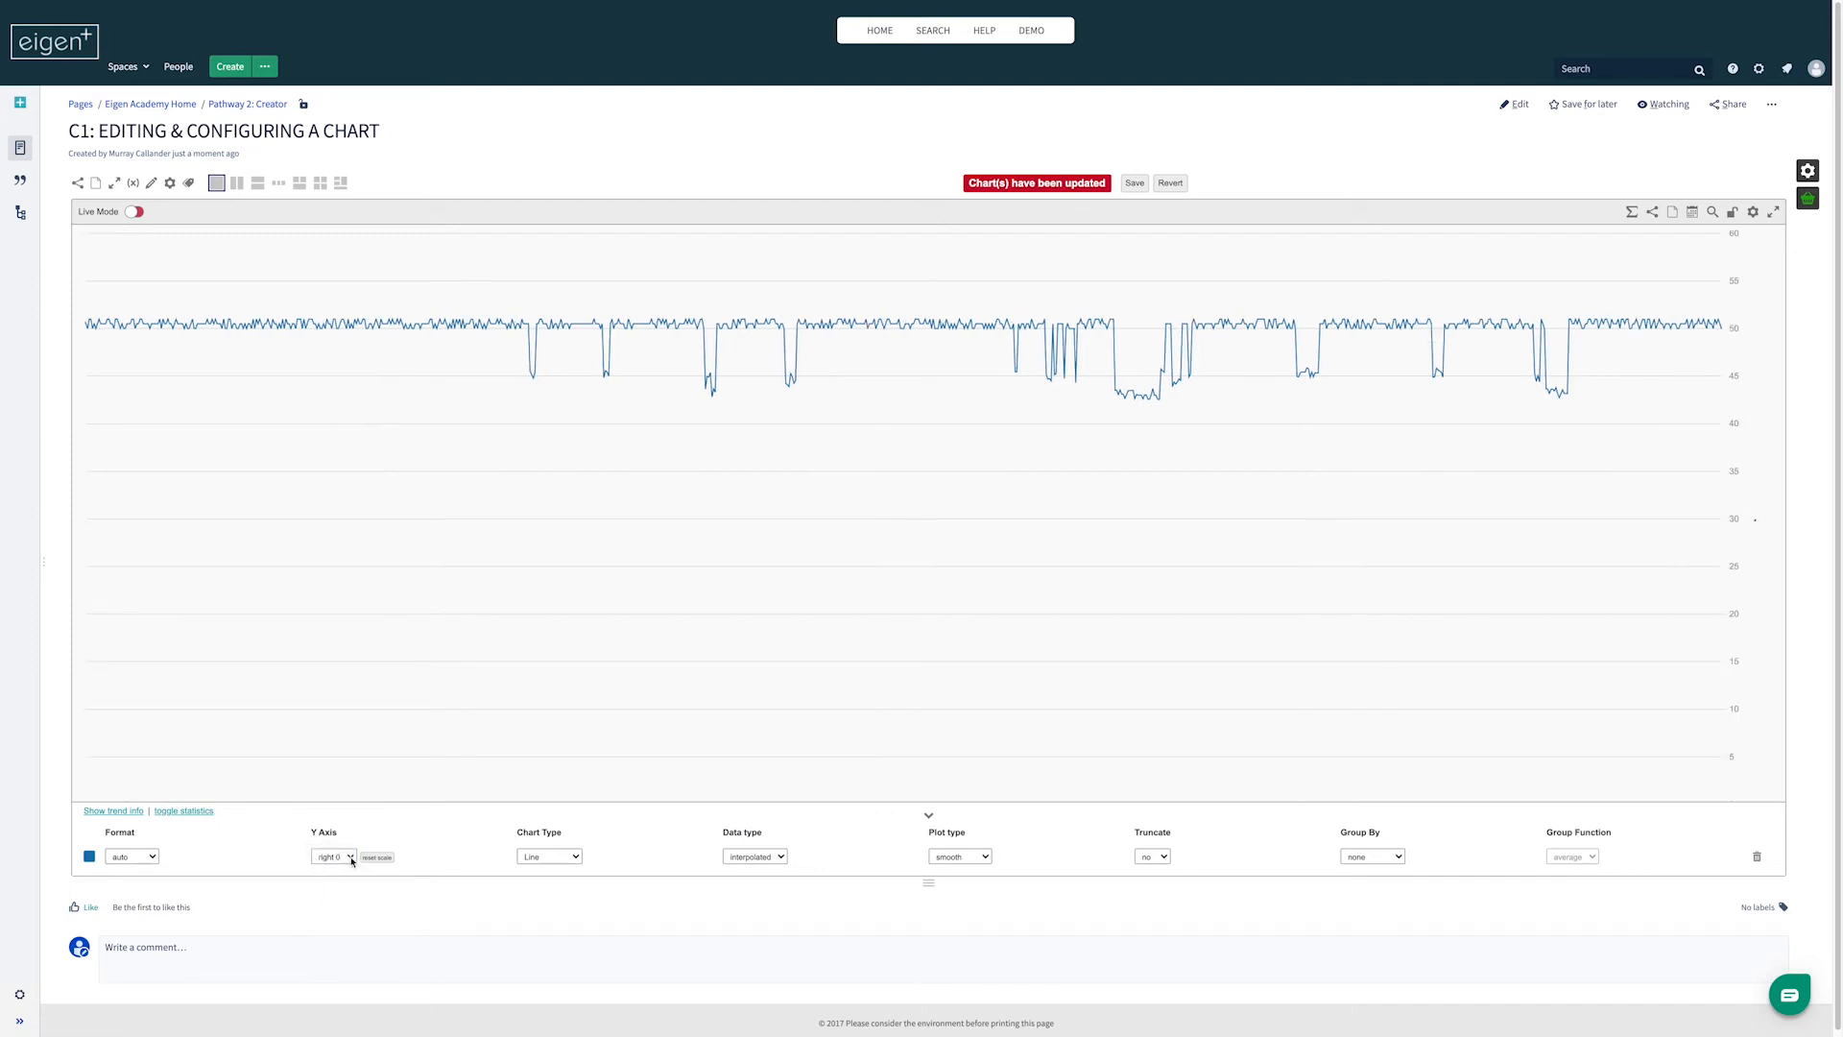
pyautogui.click(349, 858)
pyautogui.click(341, 817)
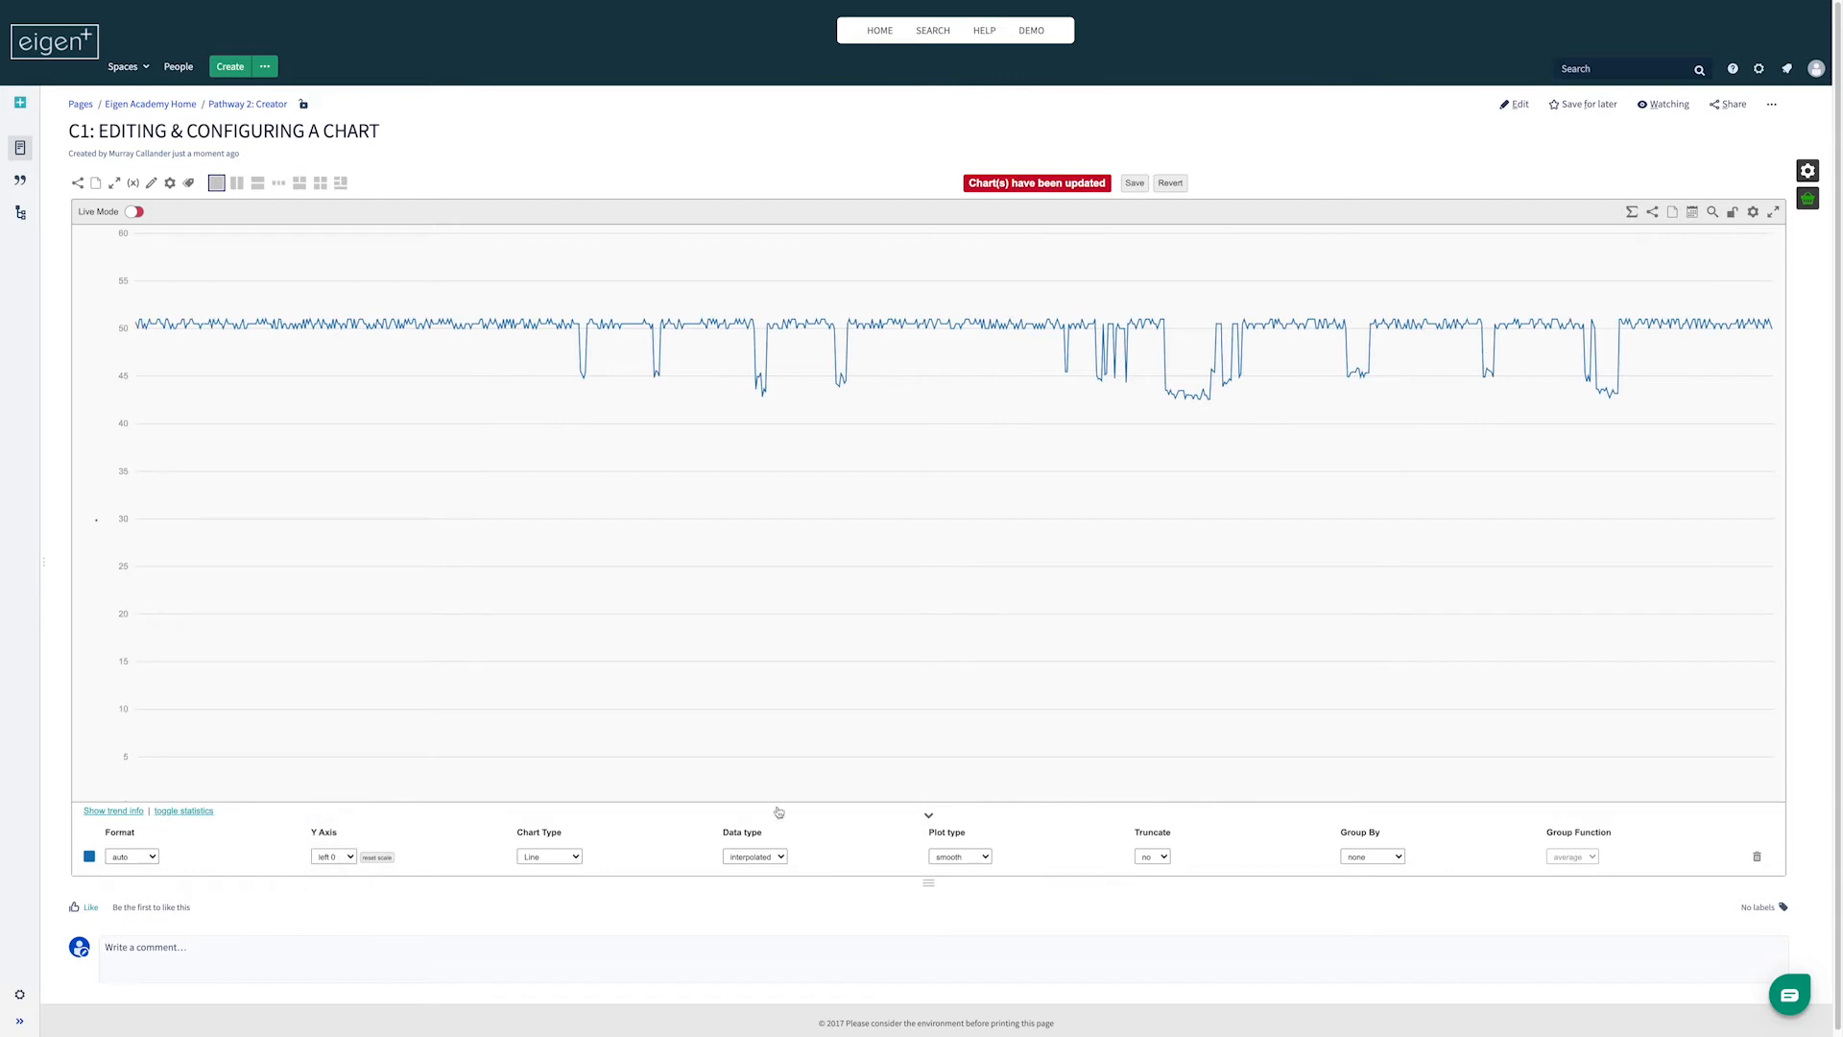
pyautogui.click(930, 817)
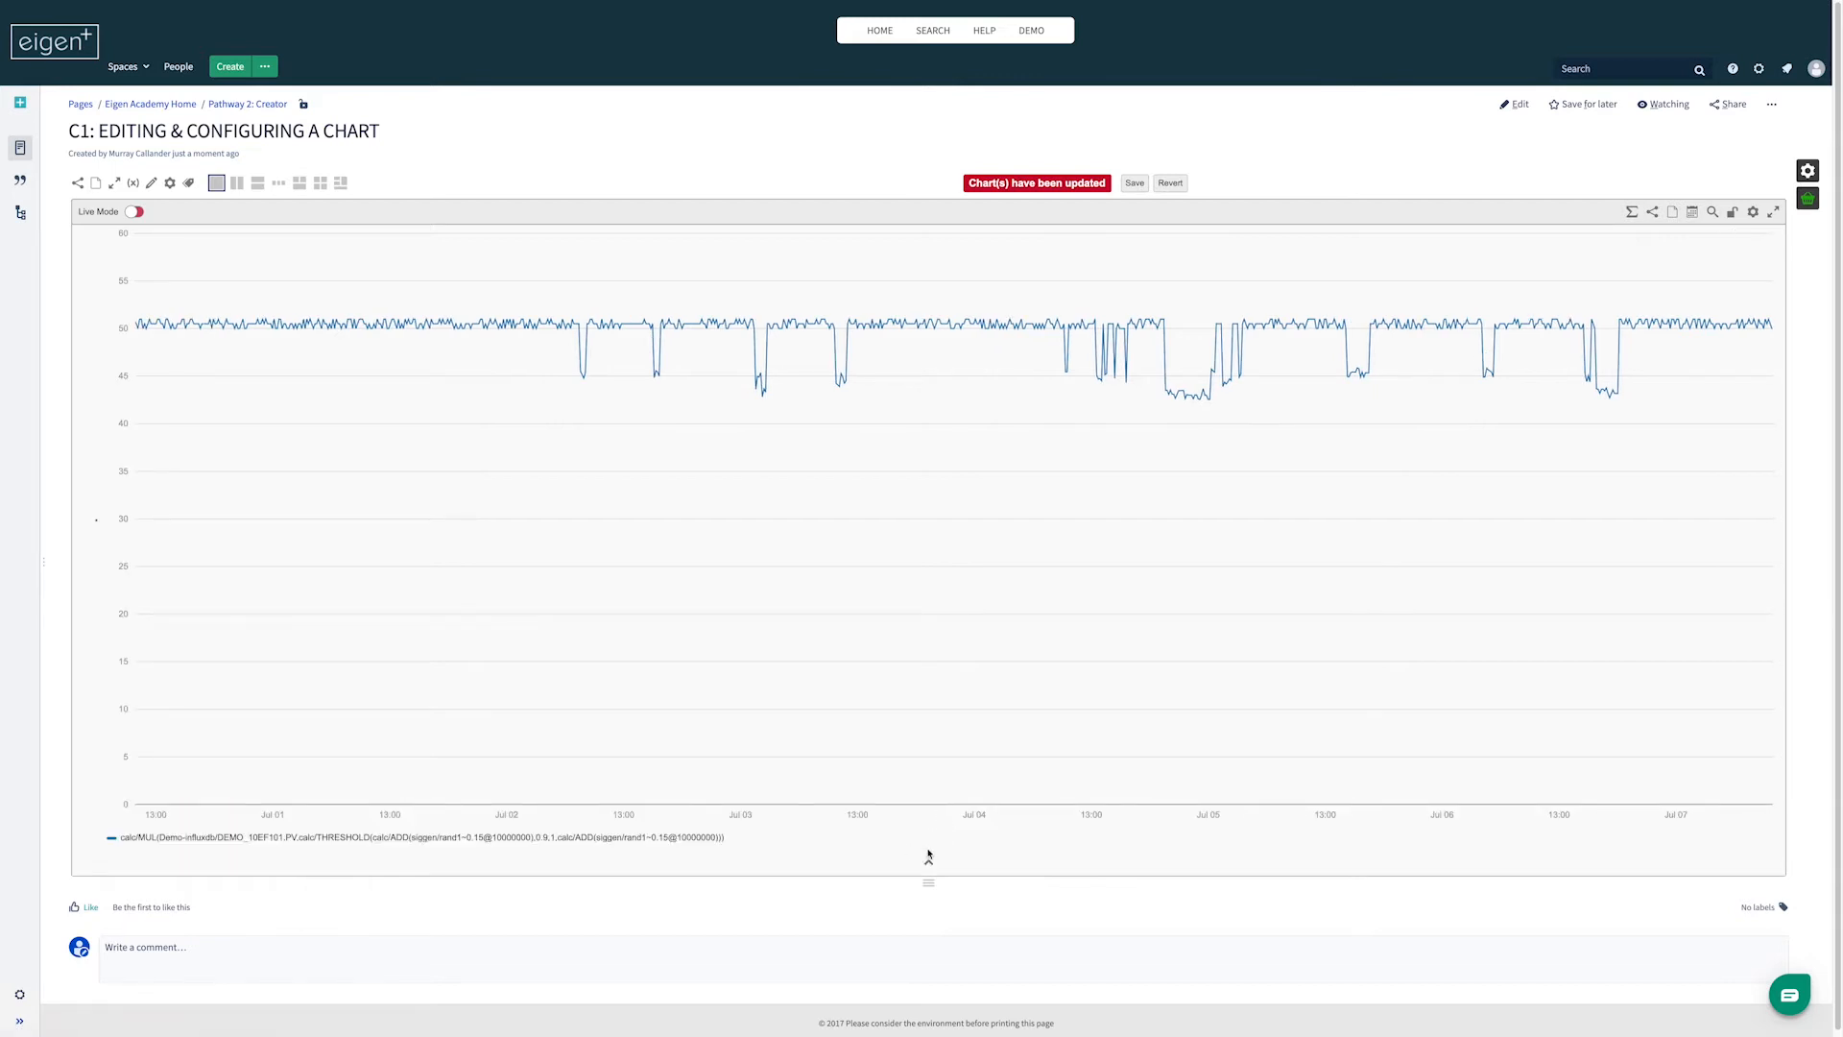
# - Try the Area chart type on the trend and restore it to Line
pyautogui.click(928, 858)
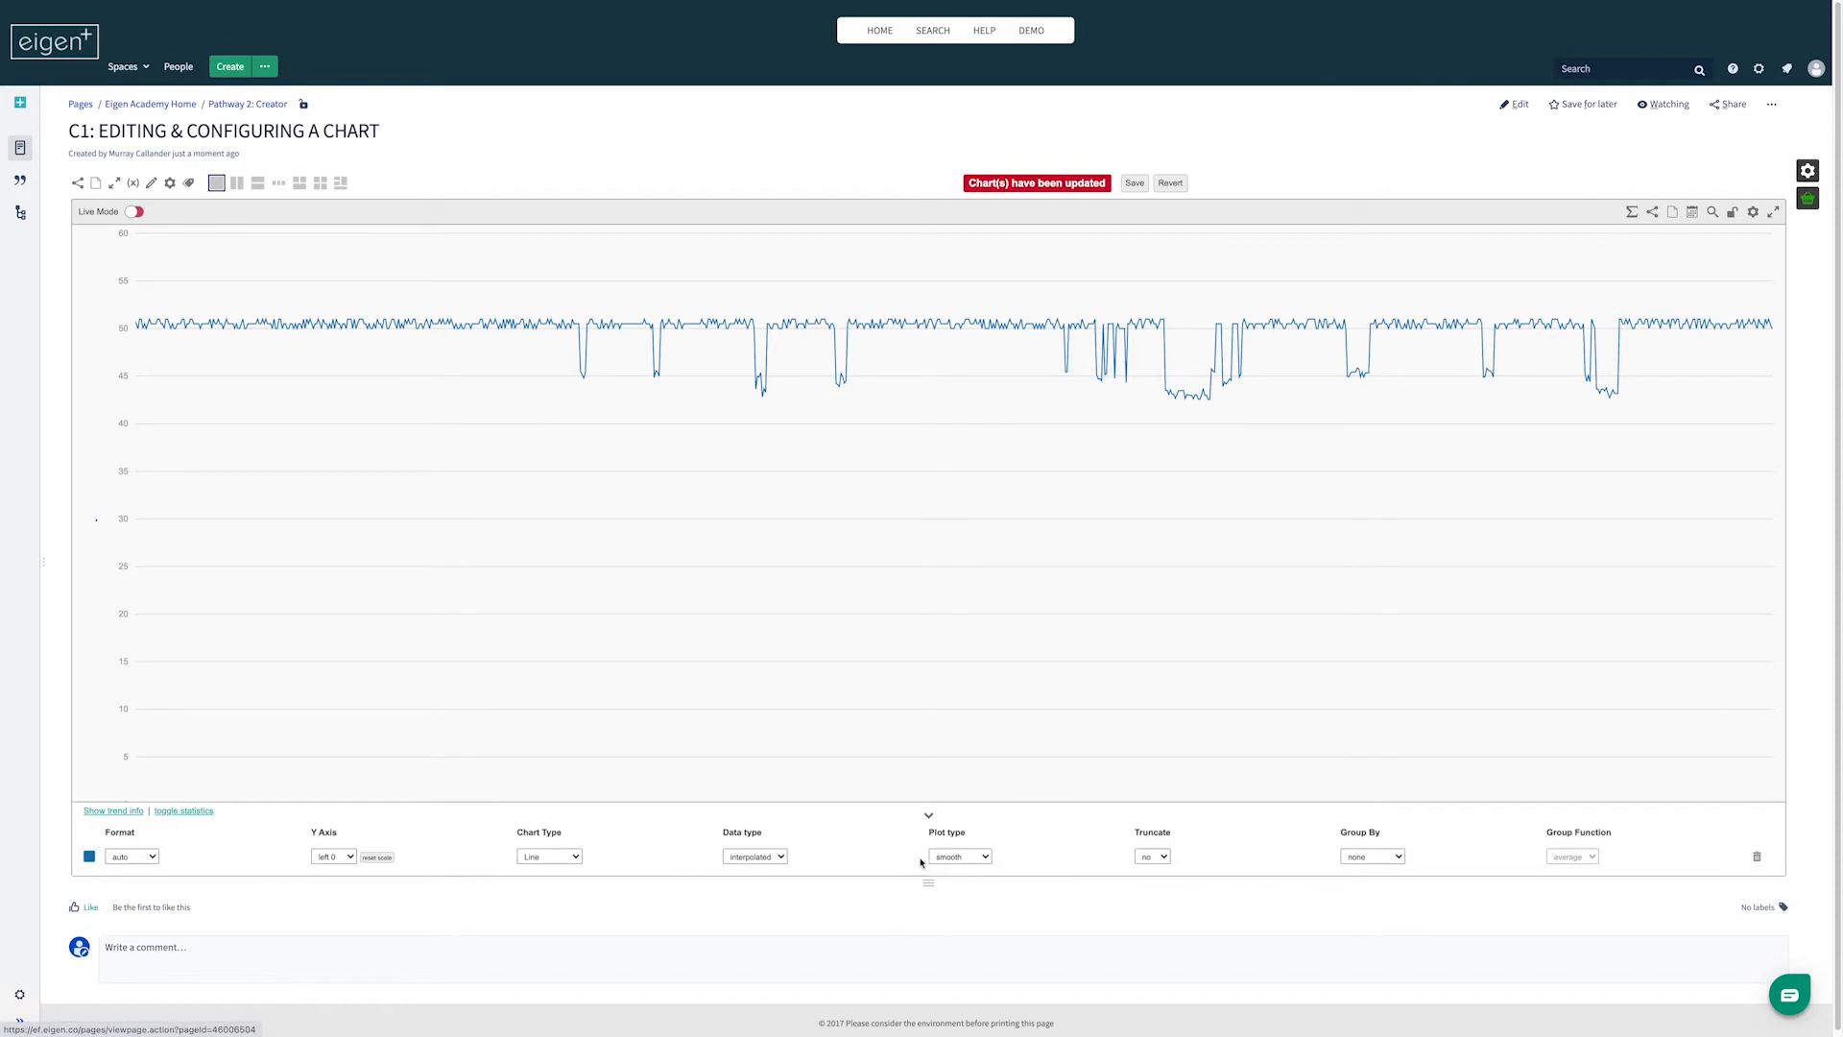
pyautogui.click(576, 857)
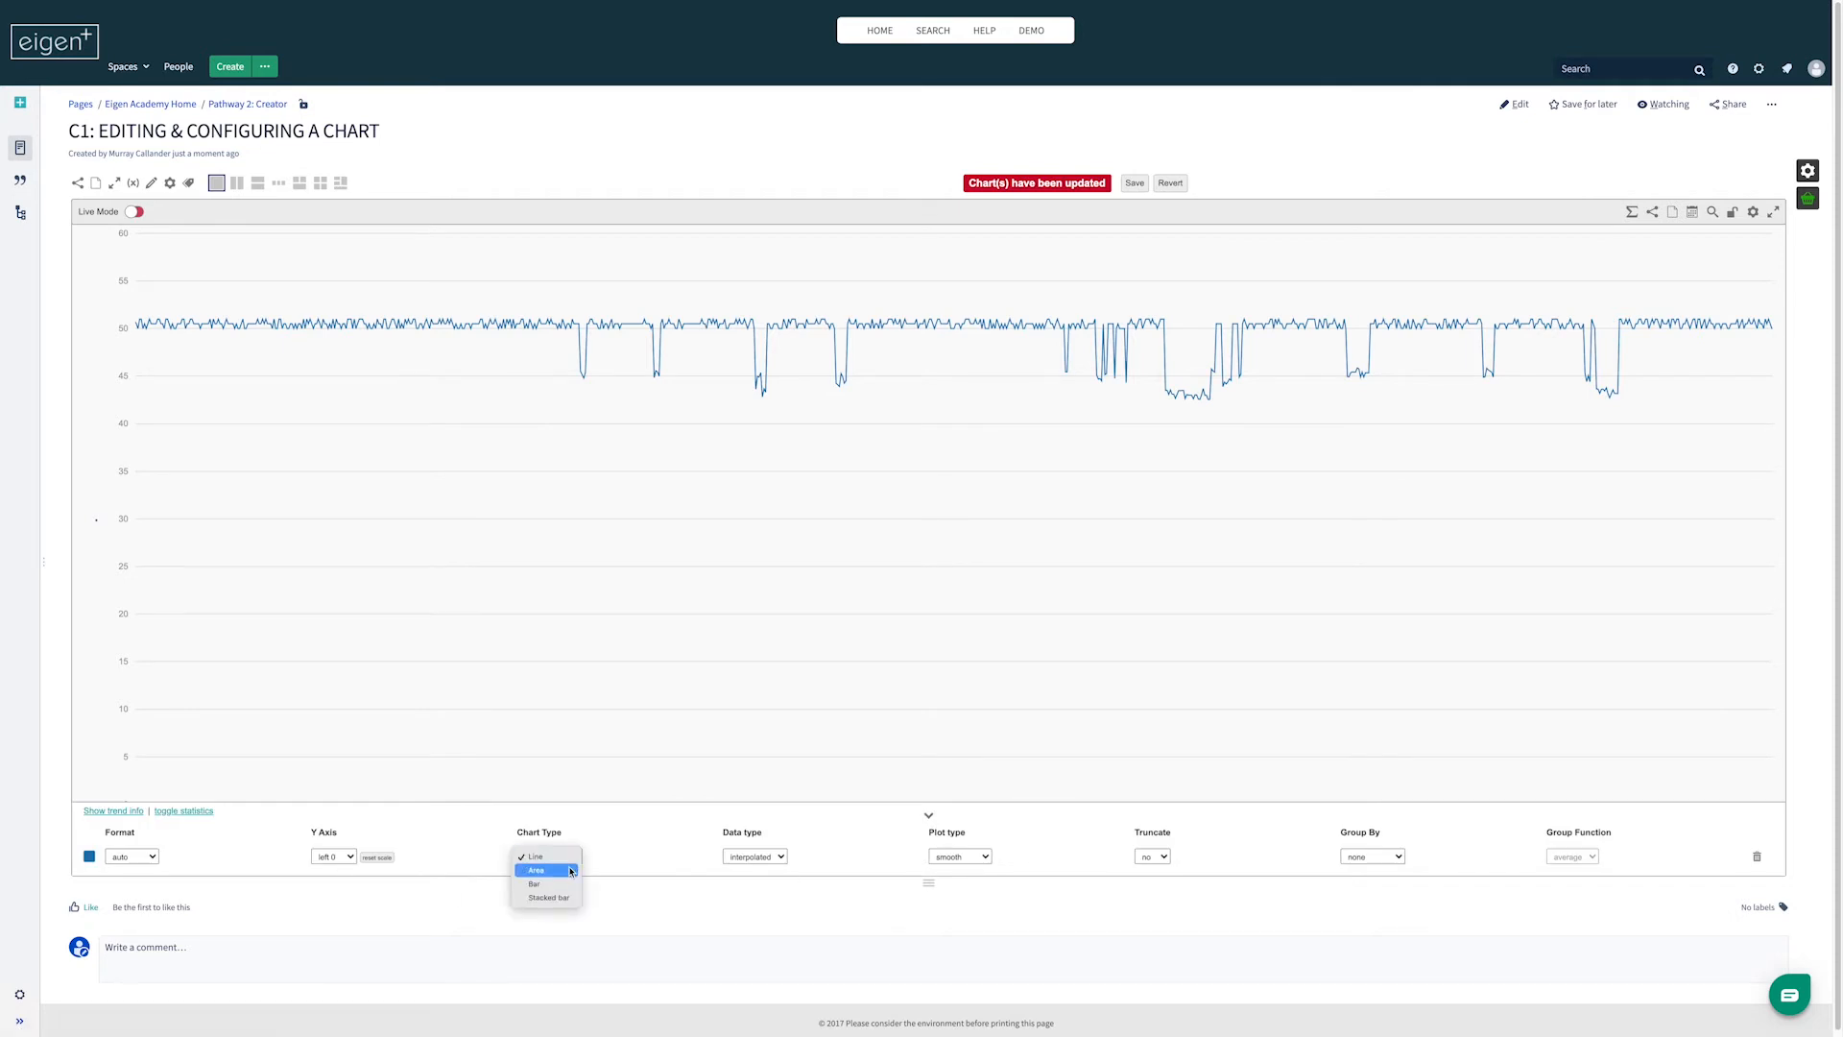
pyautogui.click(571, 871)
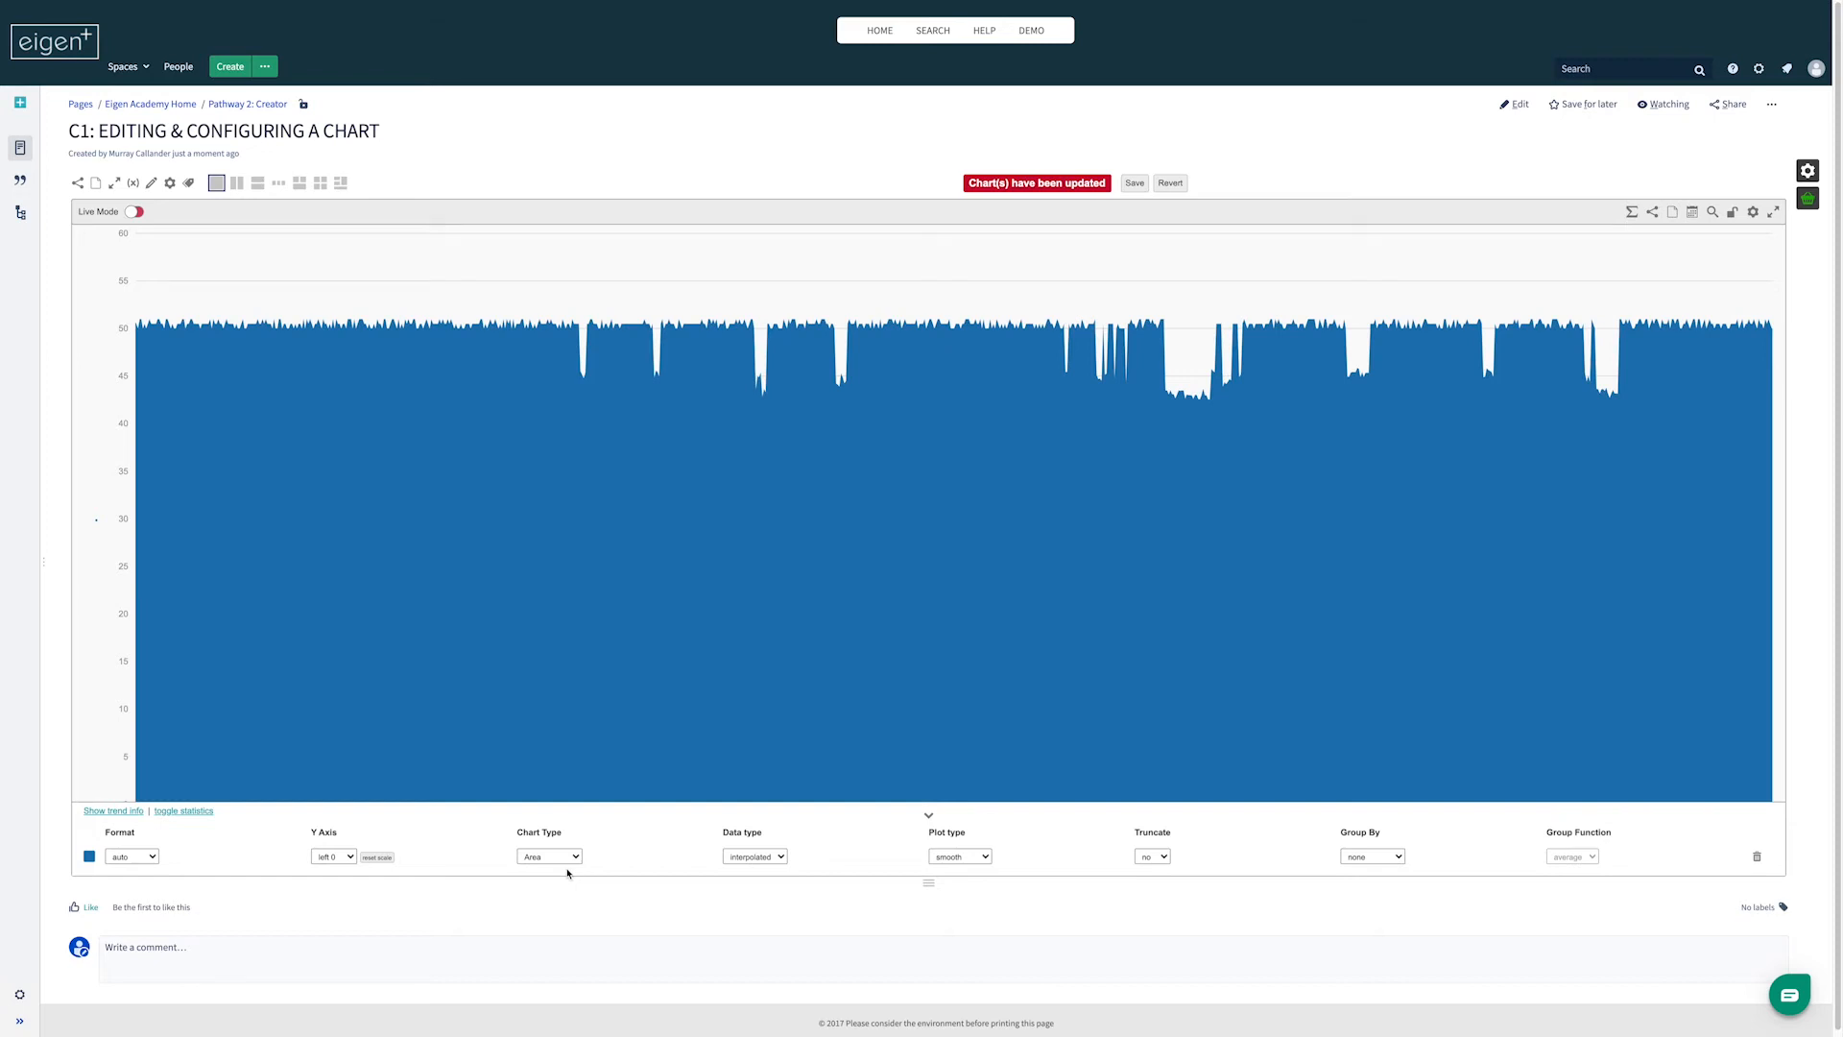
pyautogui.click(576, 856)
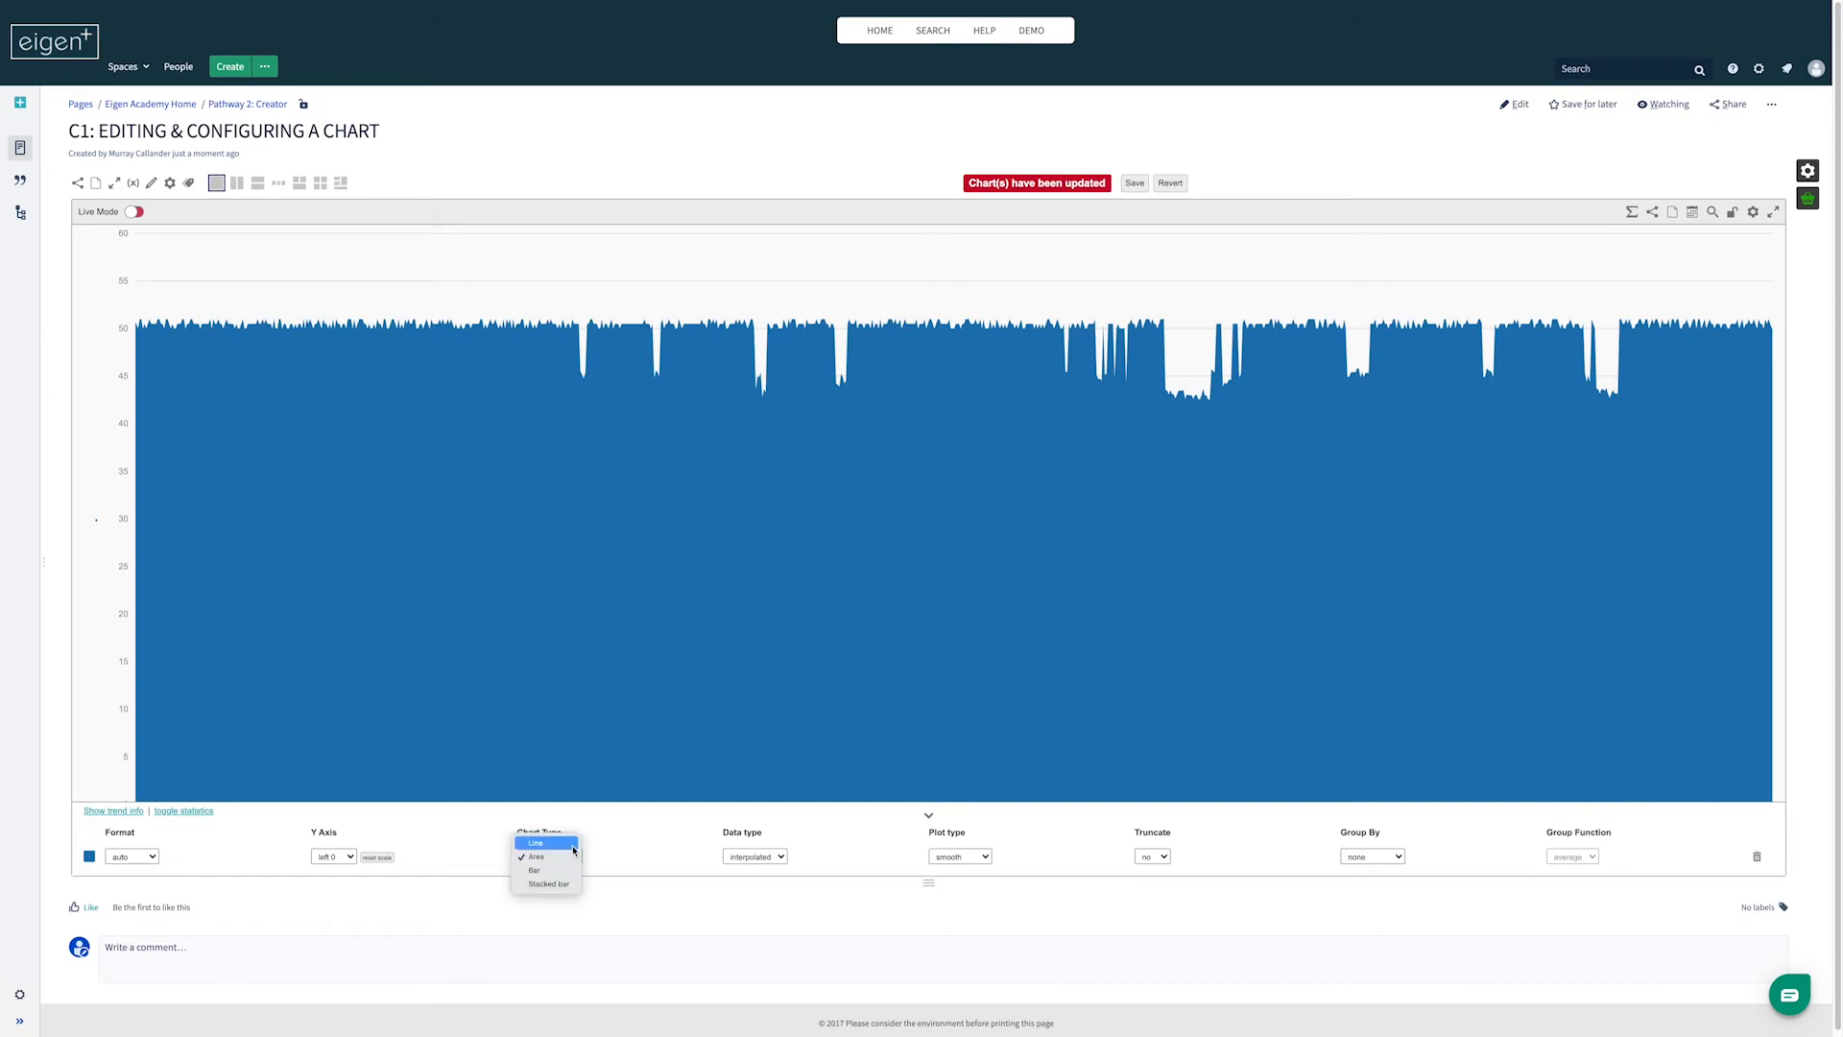
pyautogui.click(574, 844)
pyautogui.click(928, 815)
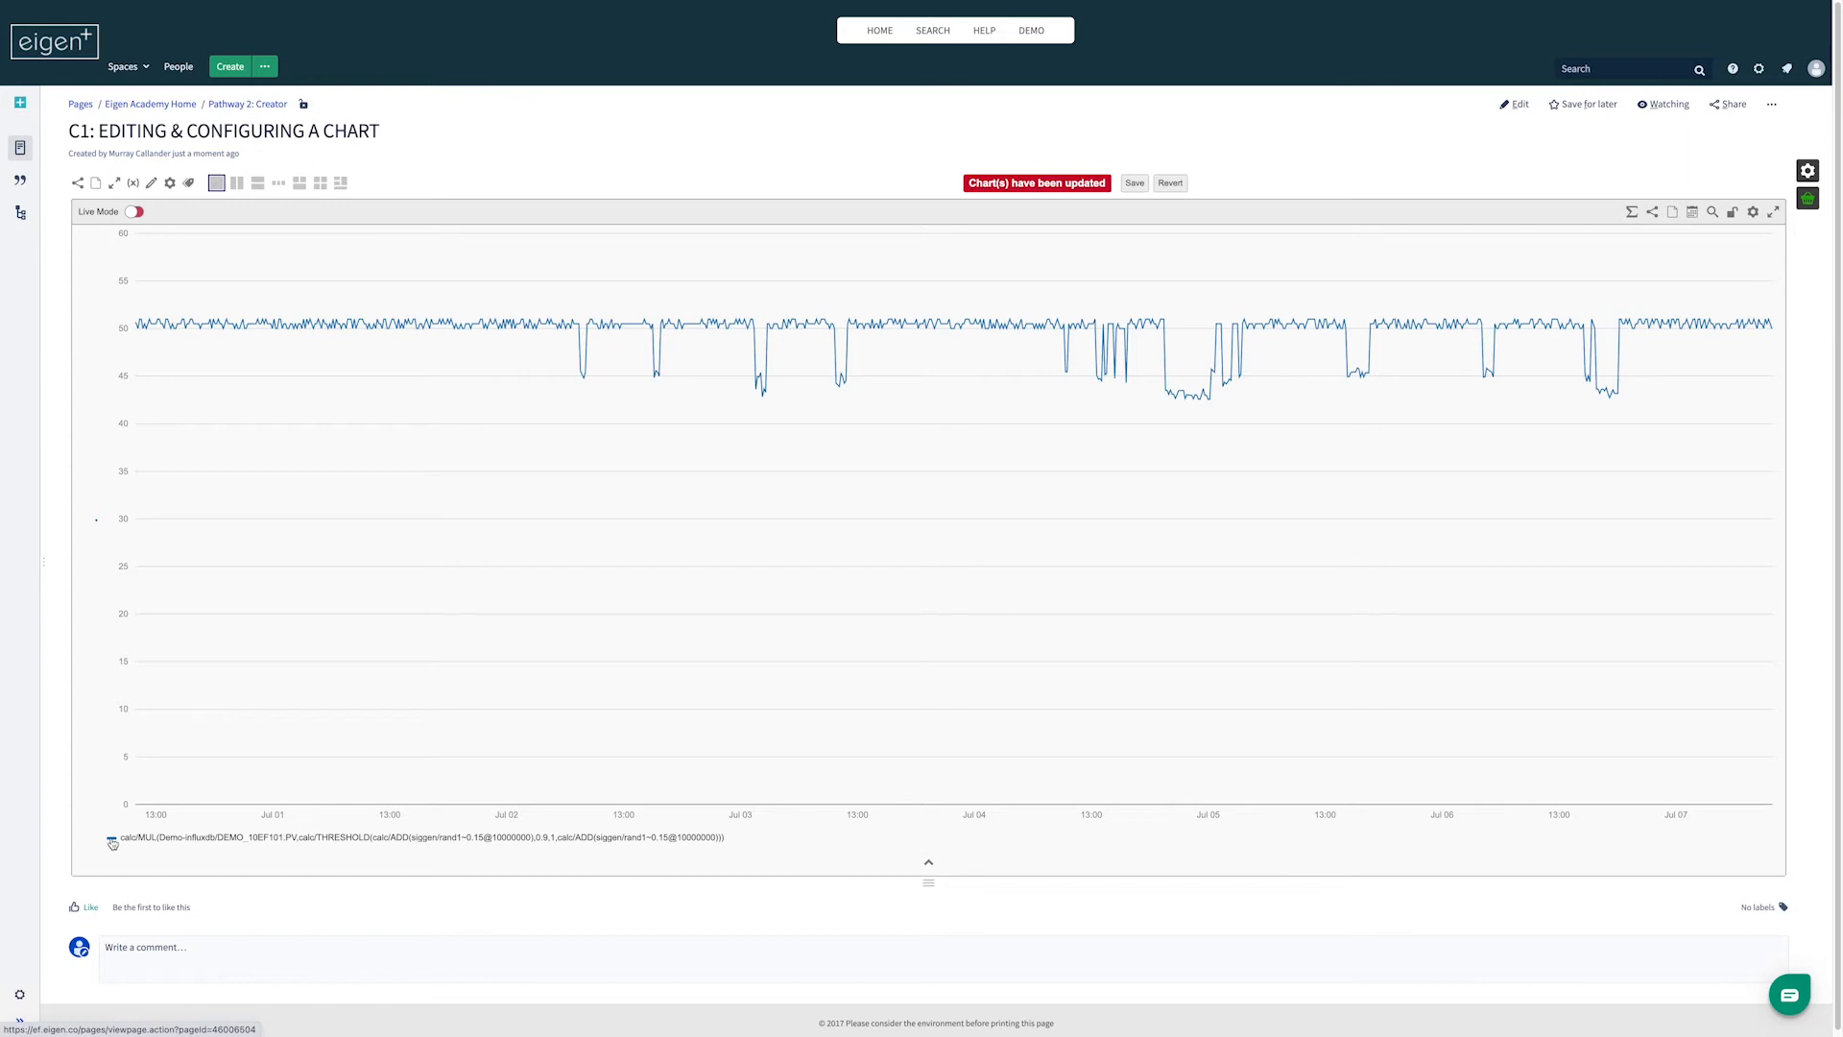
# - Format the trend line in dark grey #444444 with a line thickness of 3
pyautogui.click(929, 863)
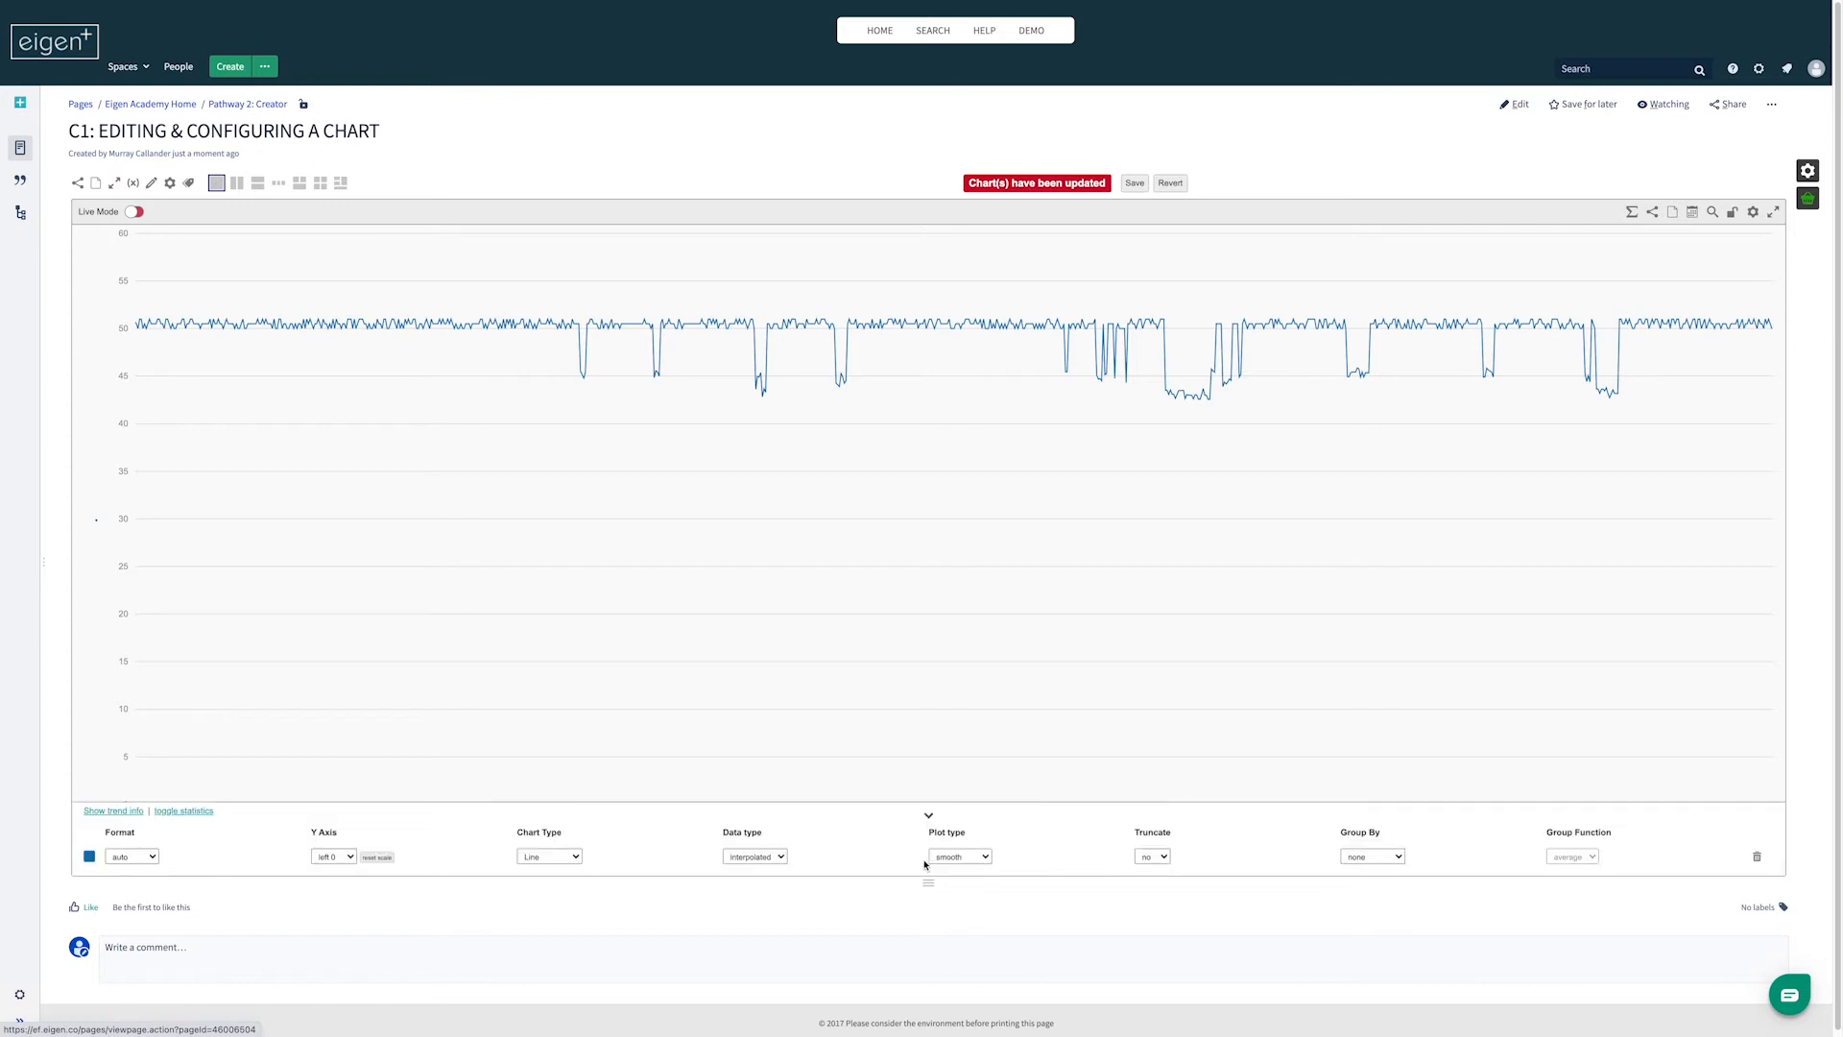
pyautogui.click(89, 858)
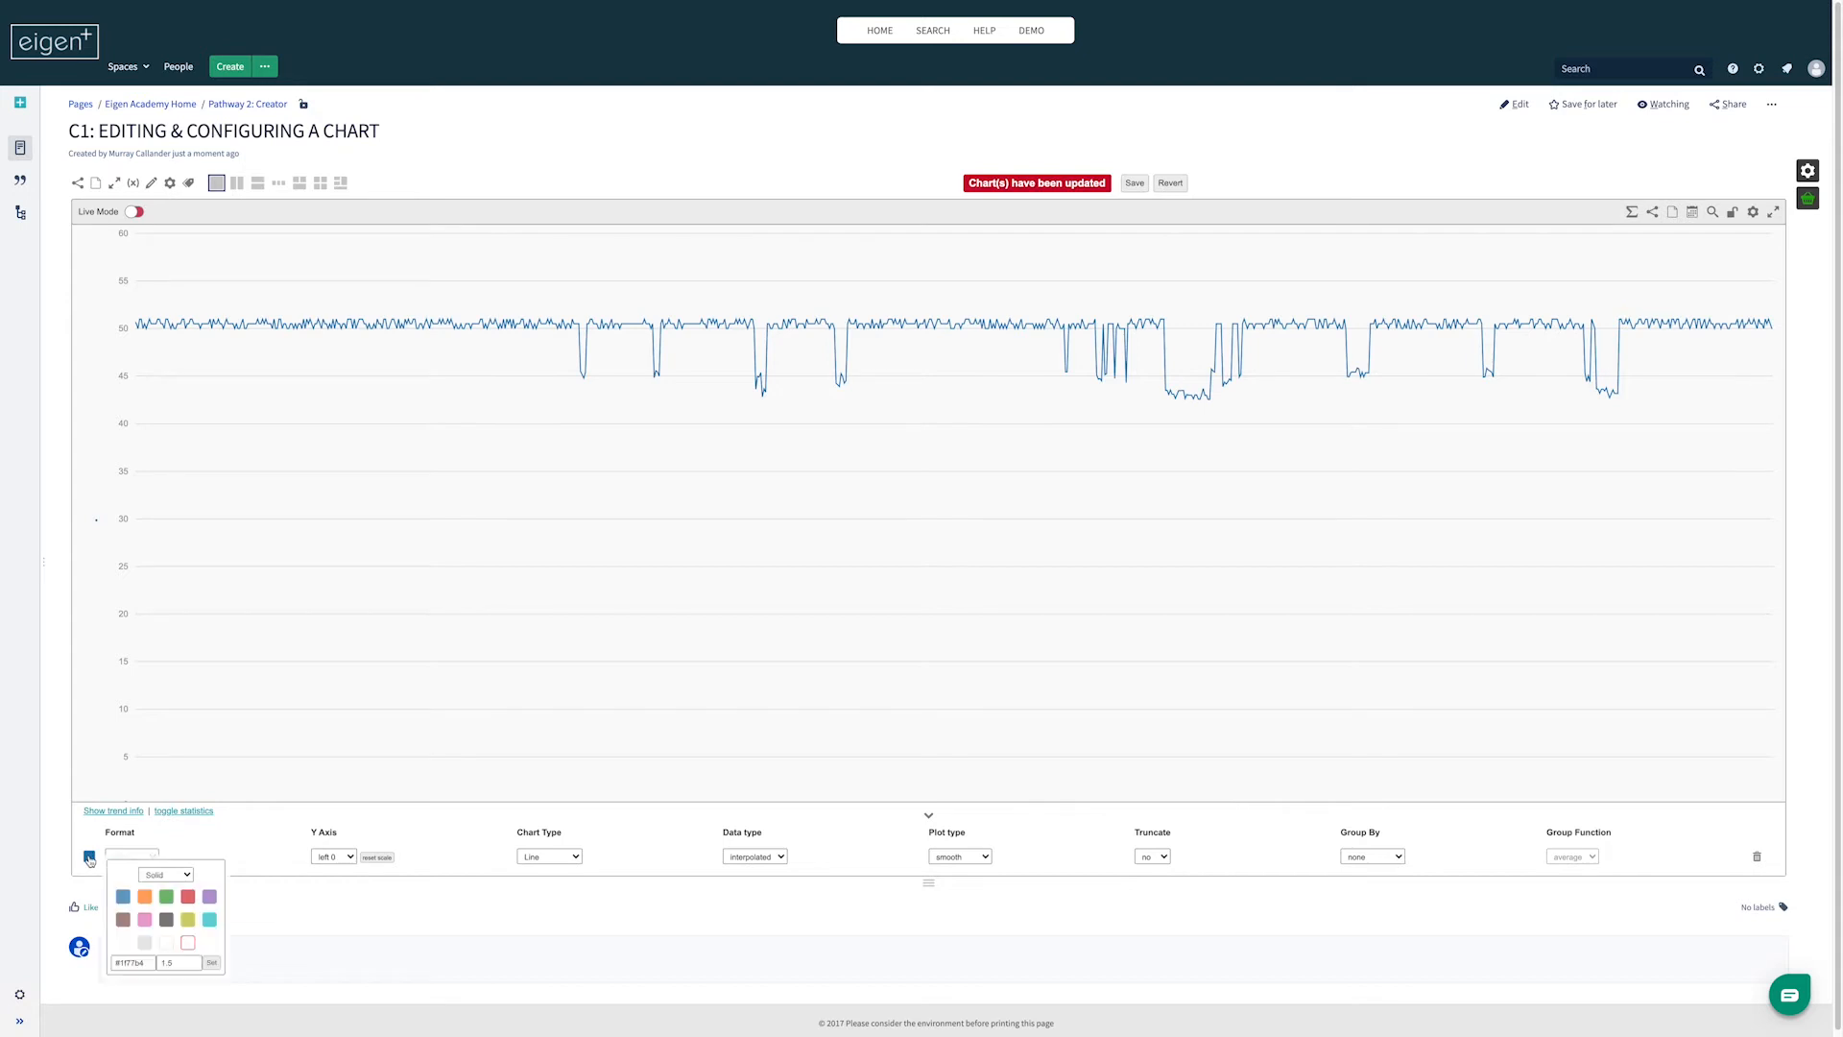
pyautogui.click(167, 920)
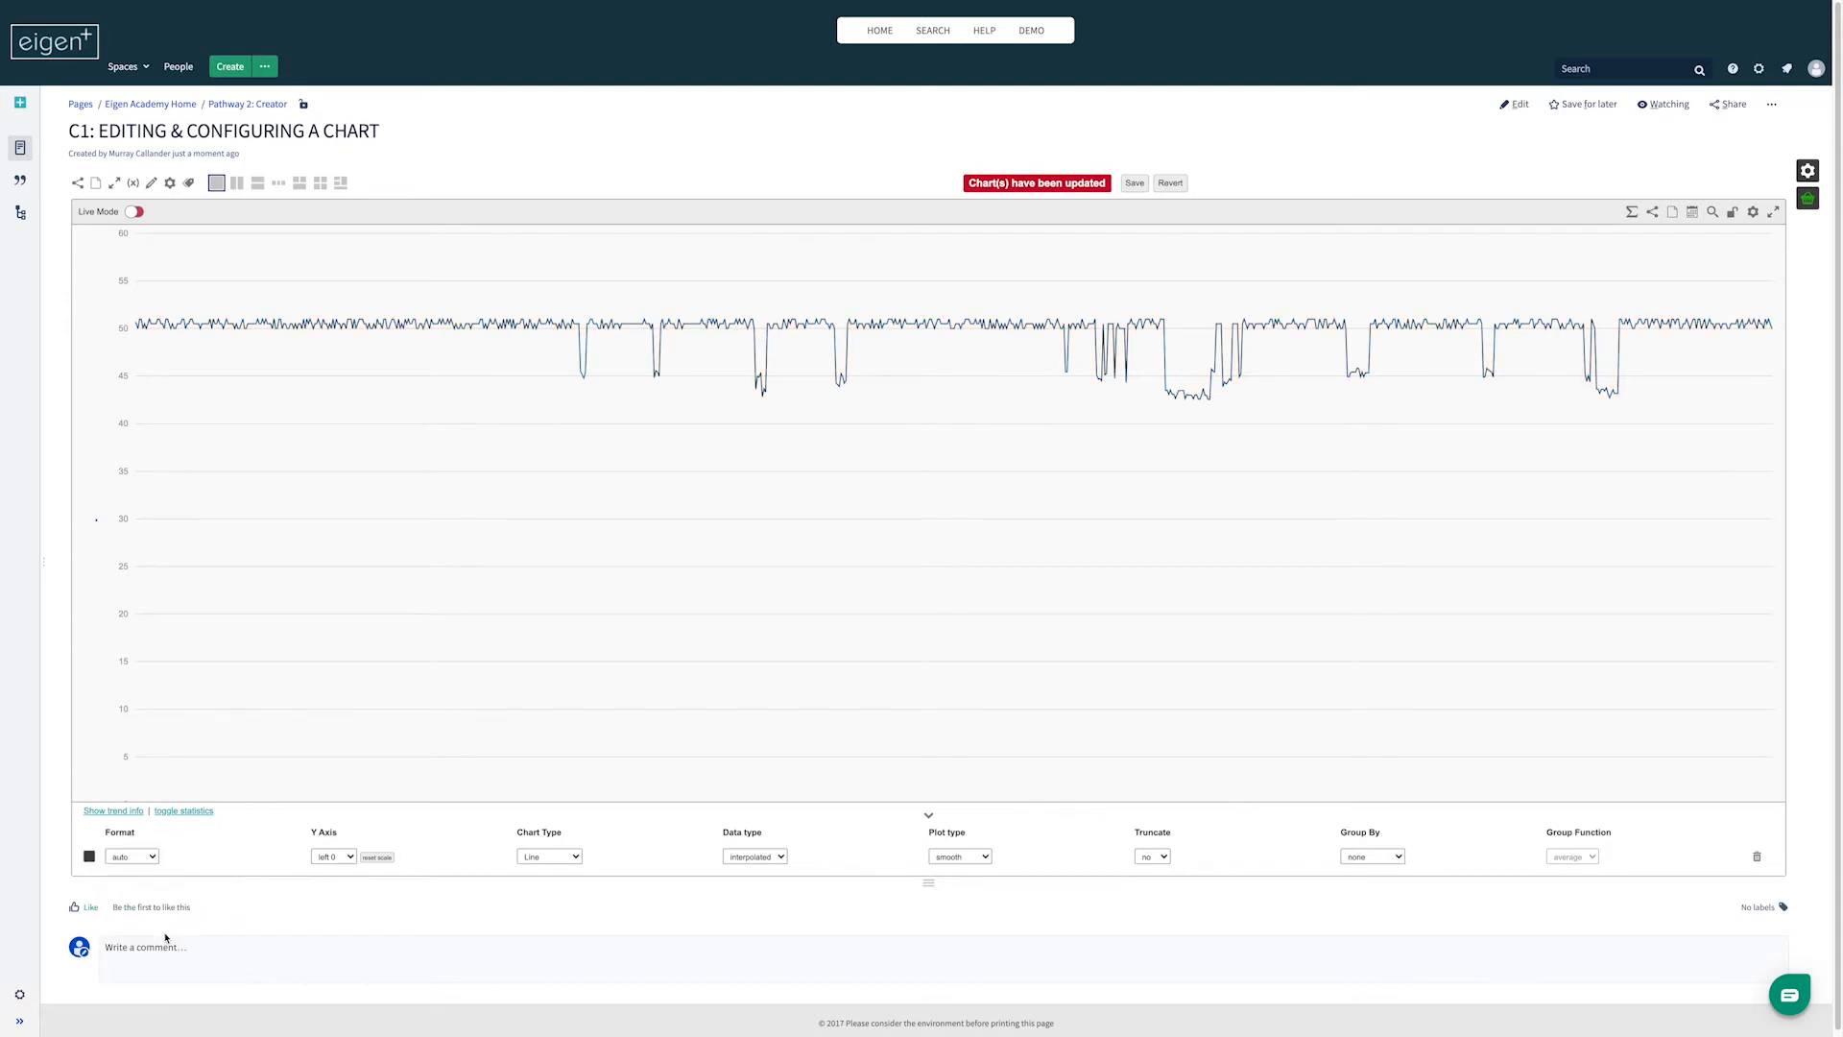
pyautogui.click(89, 856)
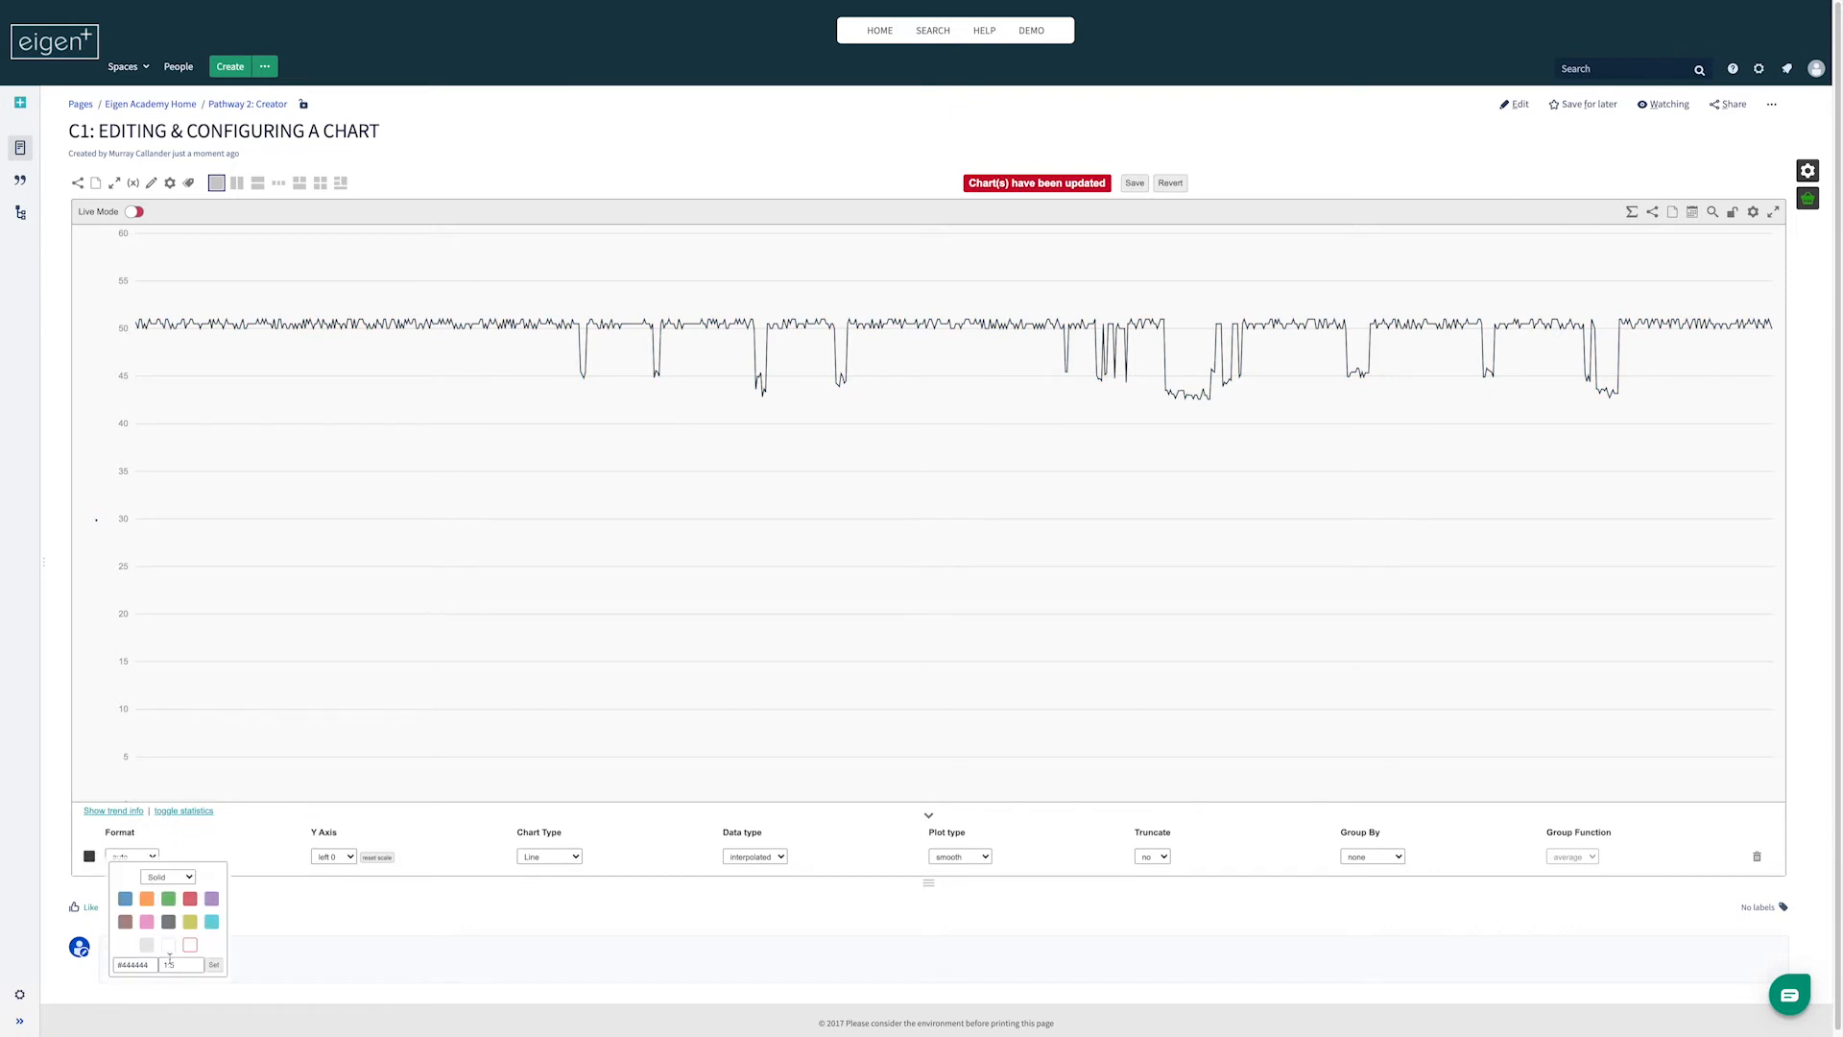
pyautogui.moveTo(178, 963); pyautogui.dragTo(156, 963)
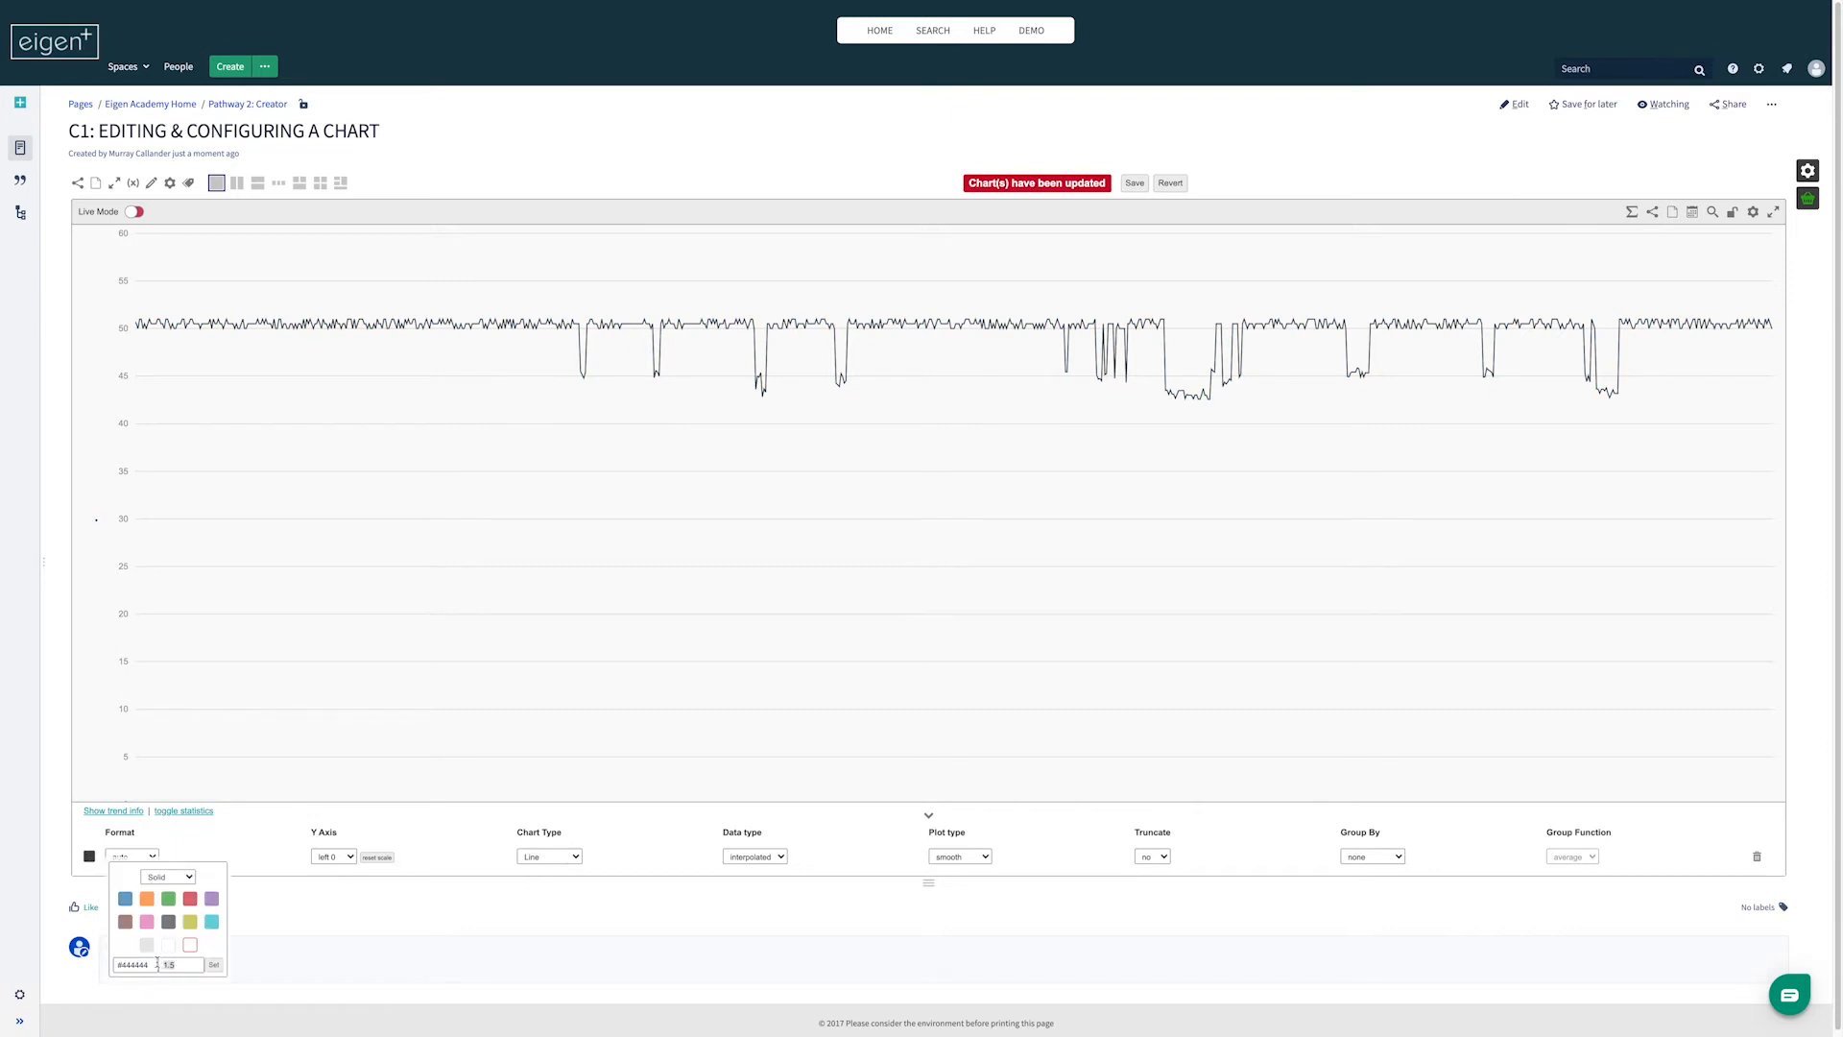
pyautogui.click(213, 964)
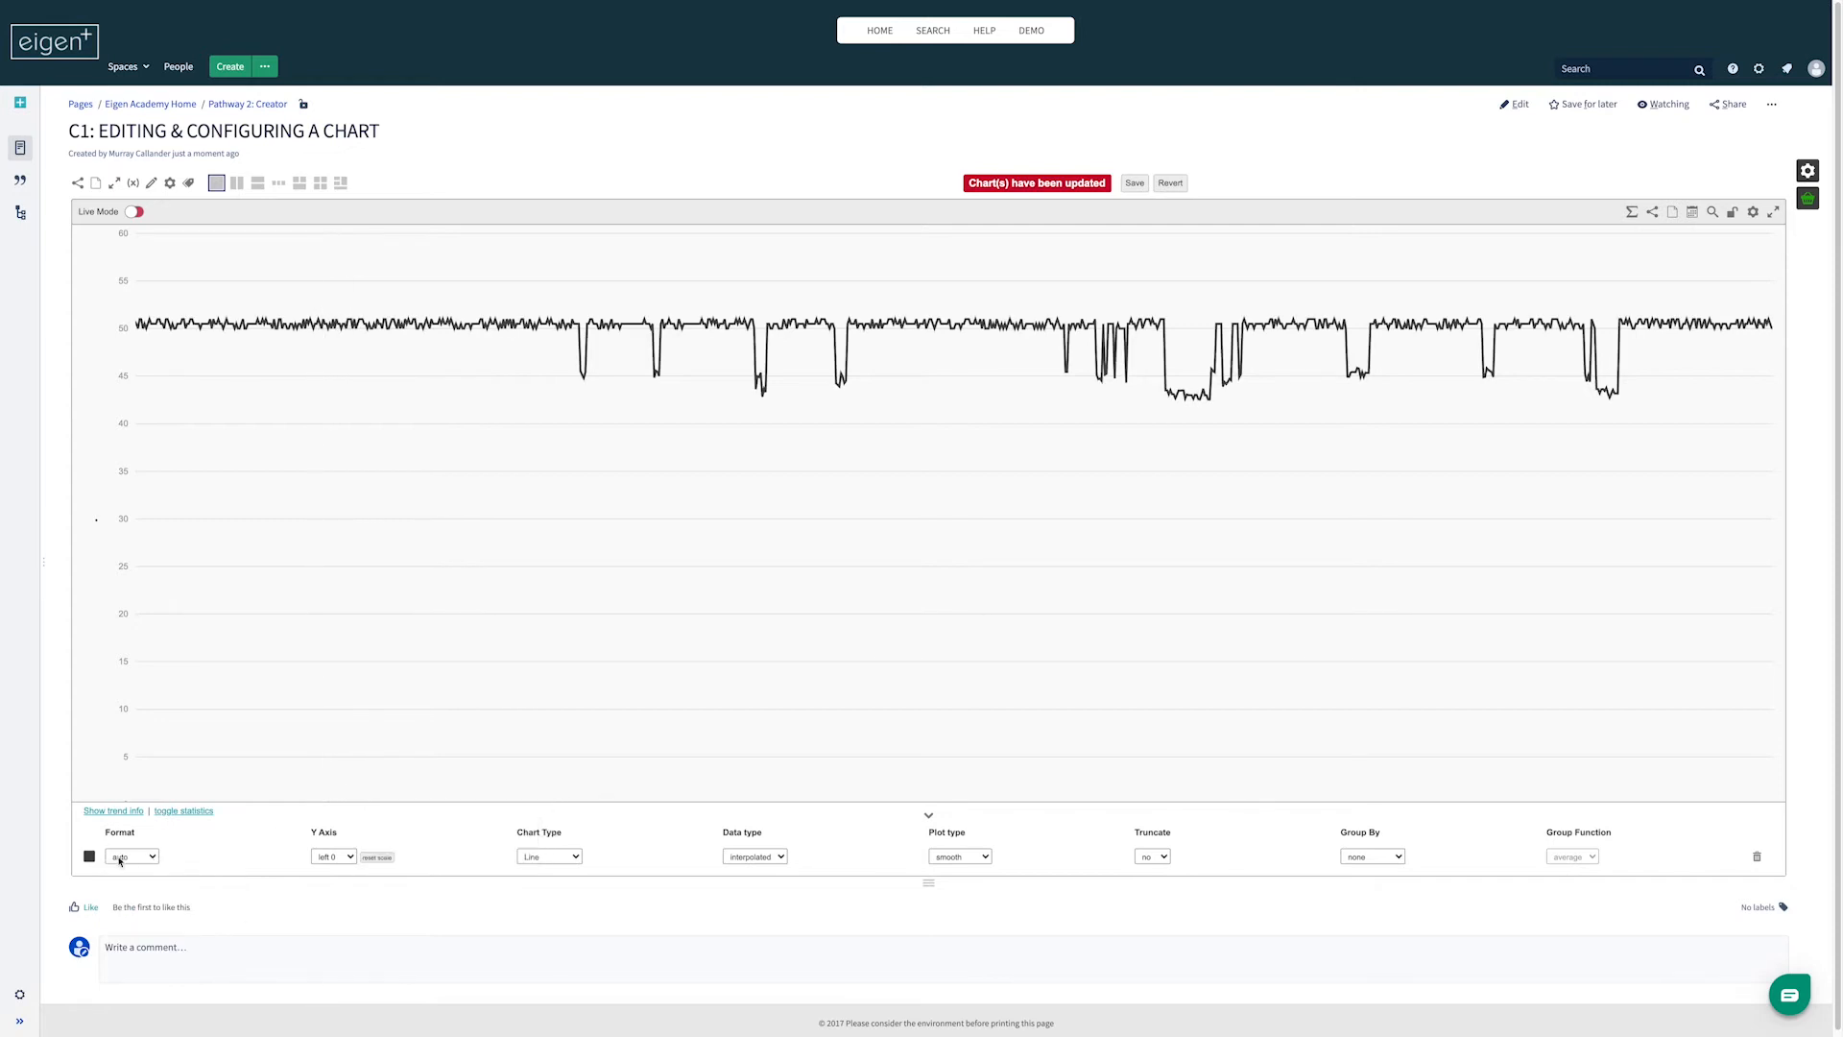
pyautogui.click(90, 857)
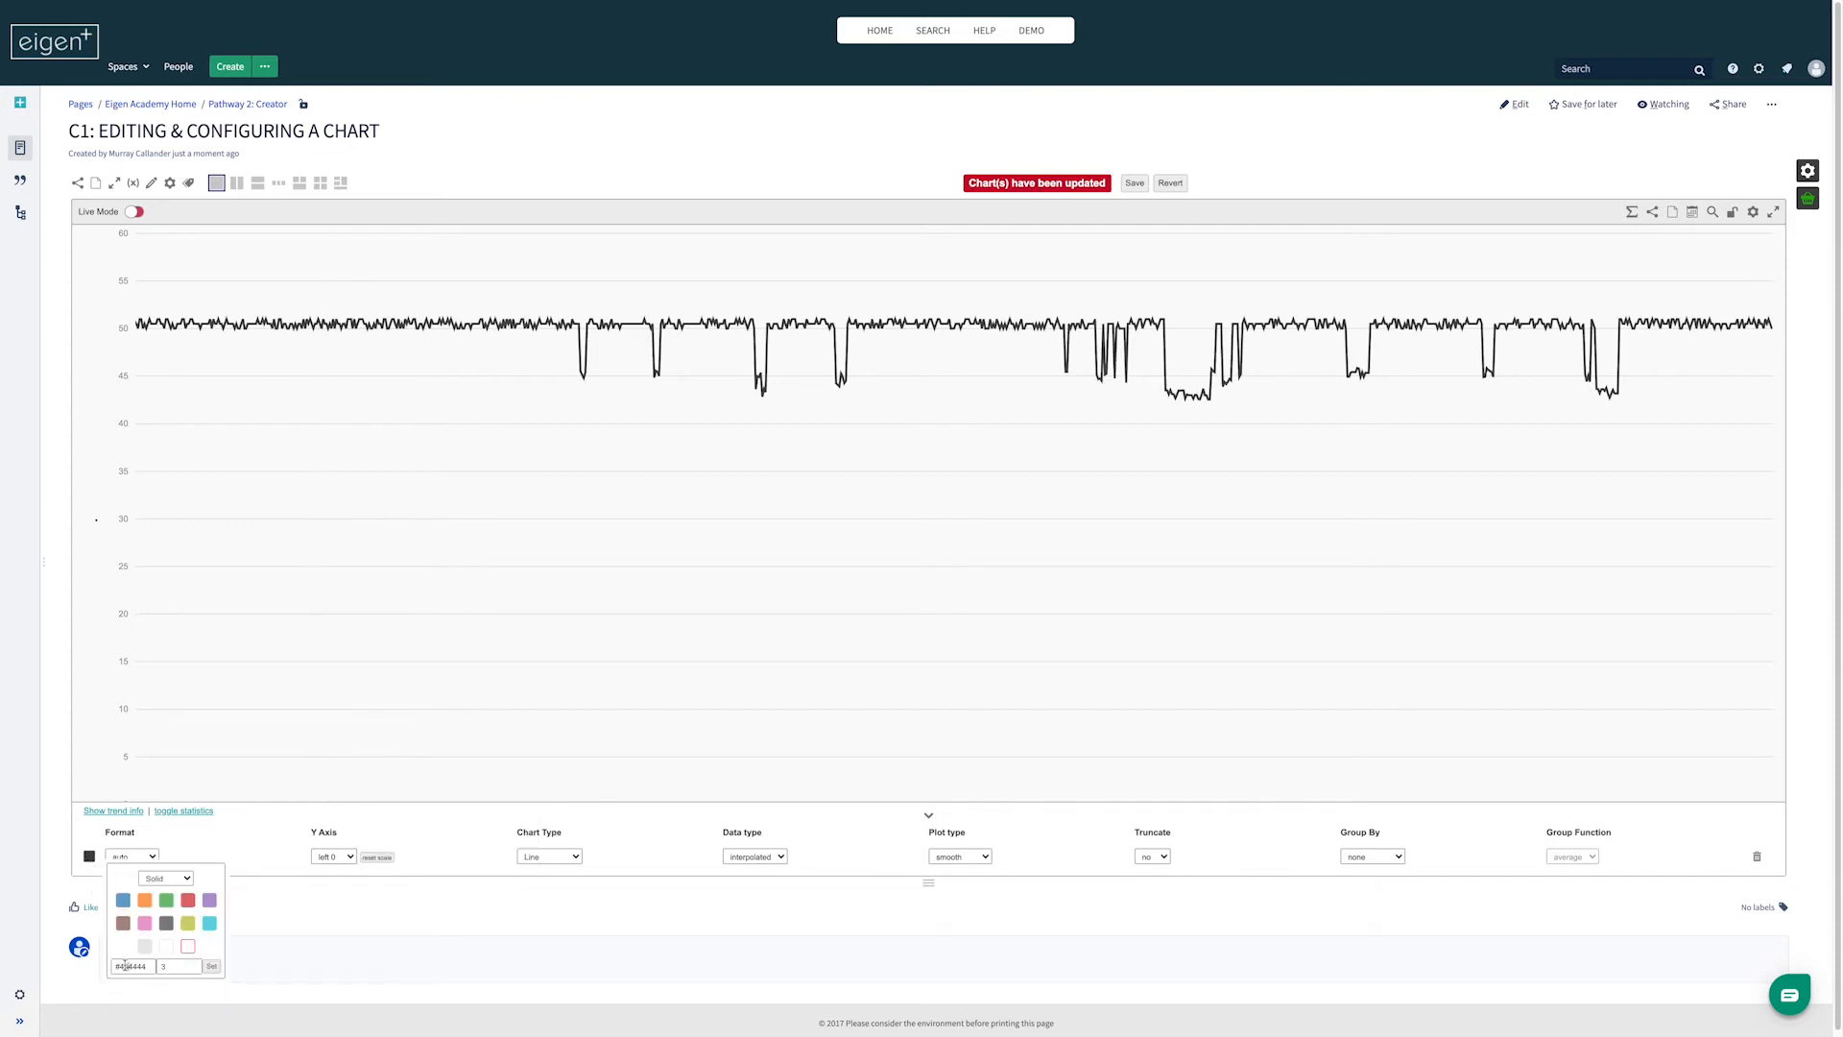
pyautogui.moveTo(118, 966); pyautogui.dragTo(154, 966)
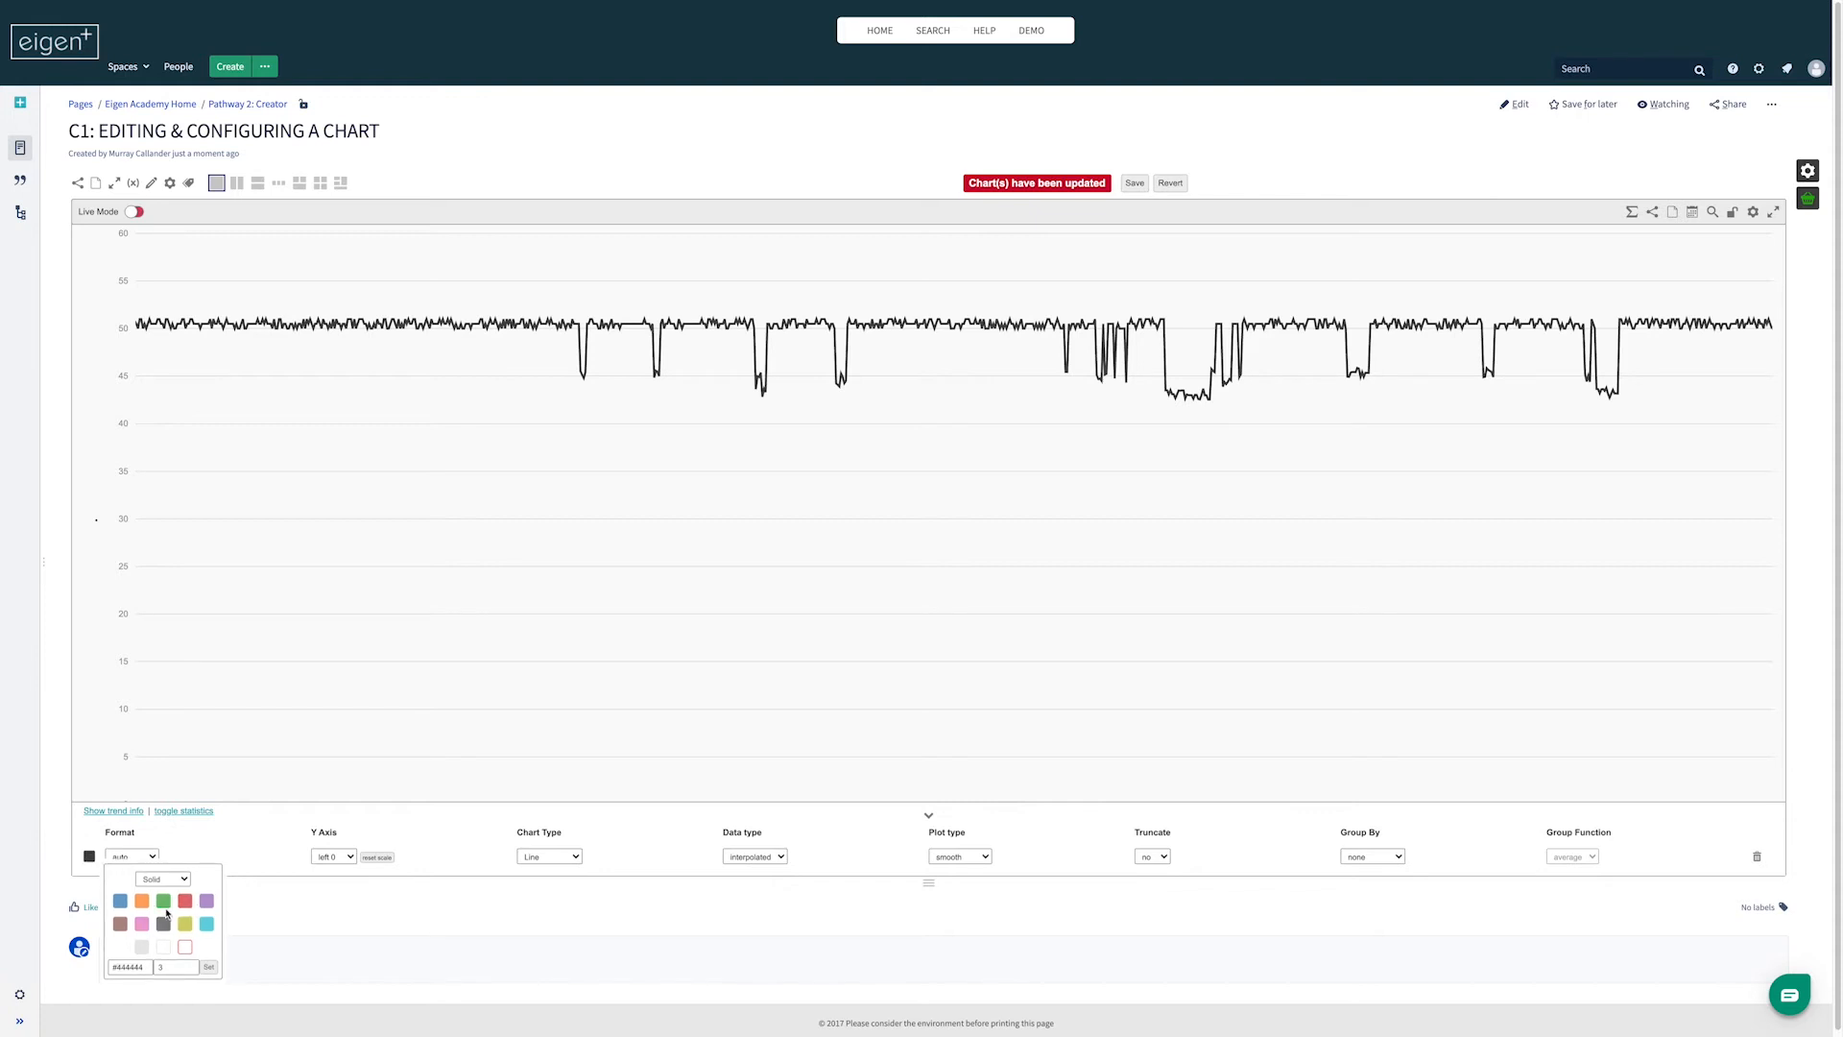
pyautogui.click(212, 966)
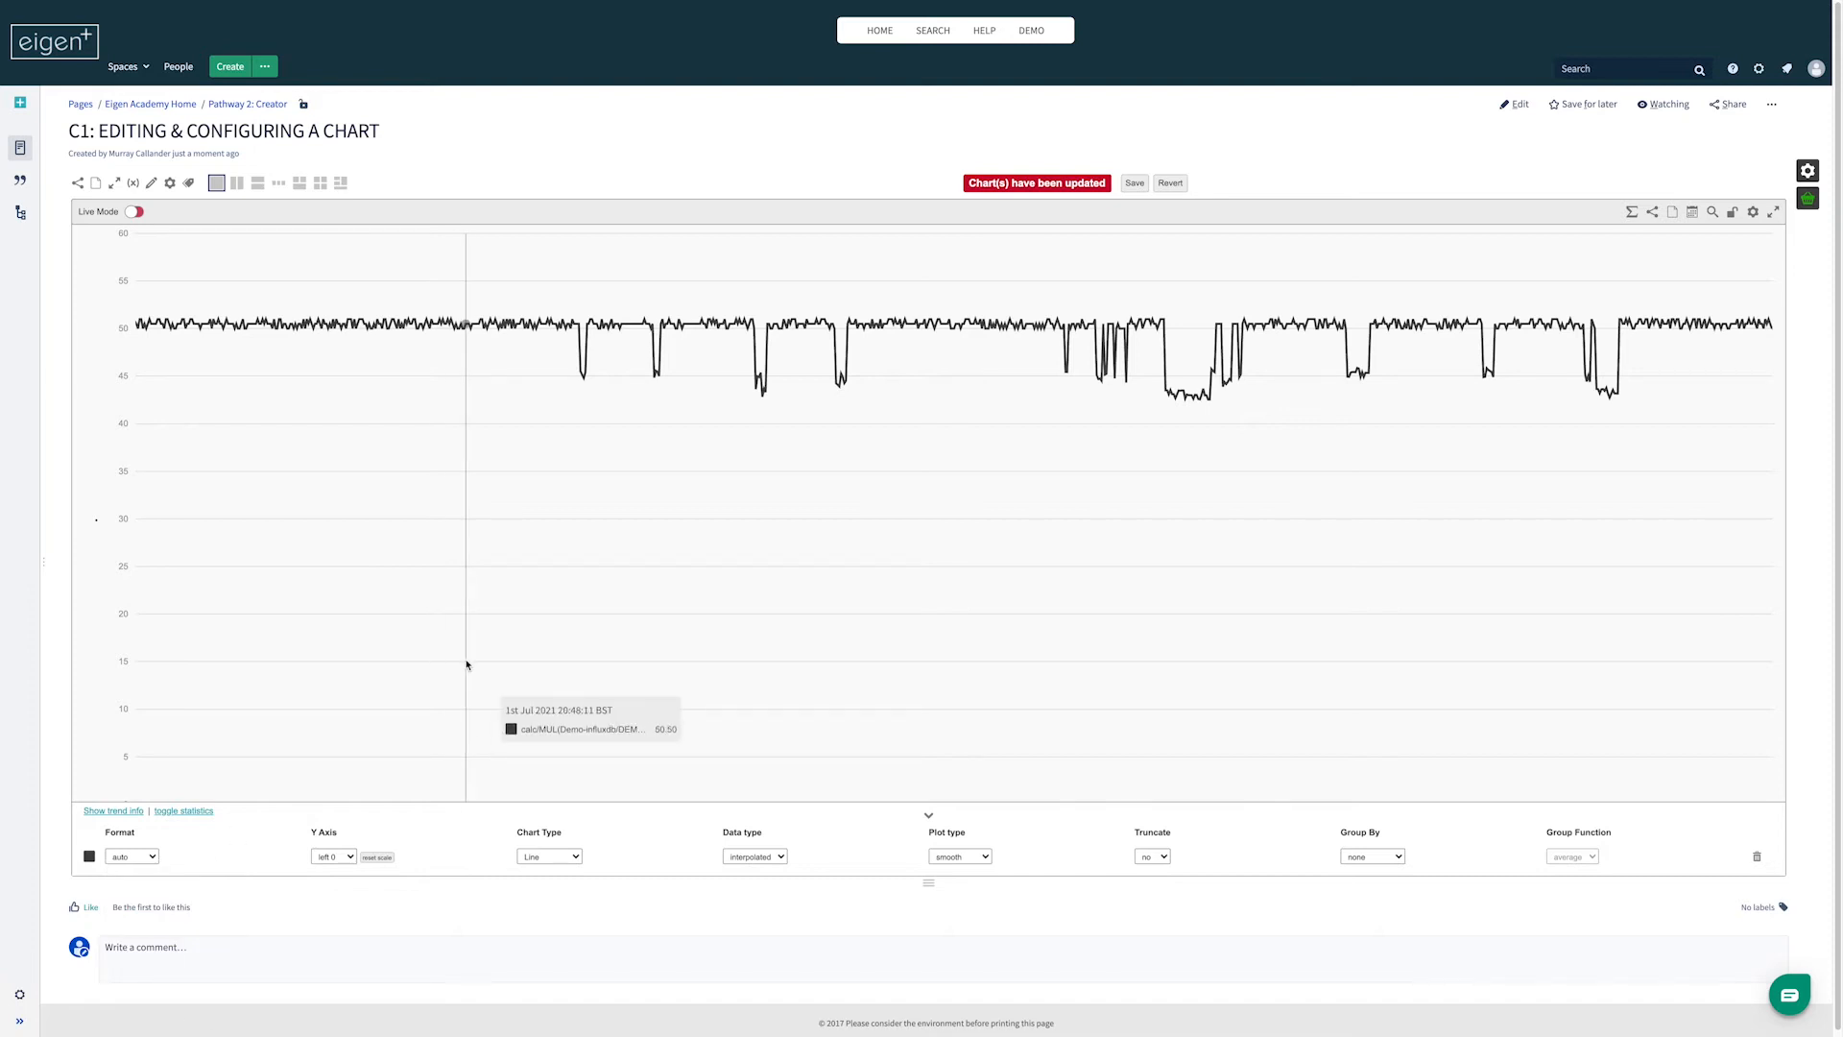
pyautogui.click(928, 815)
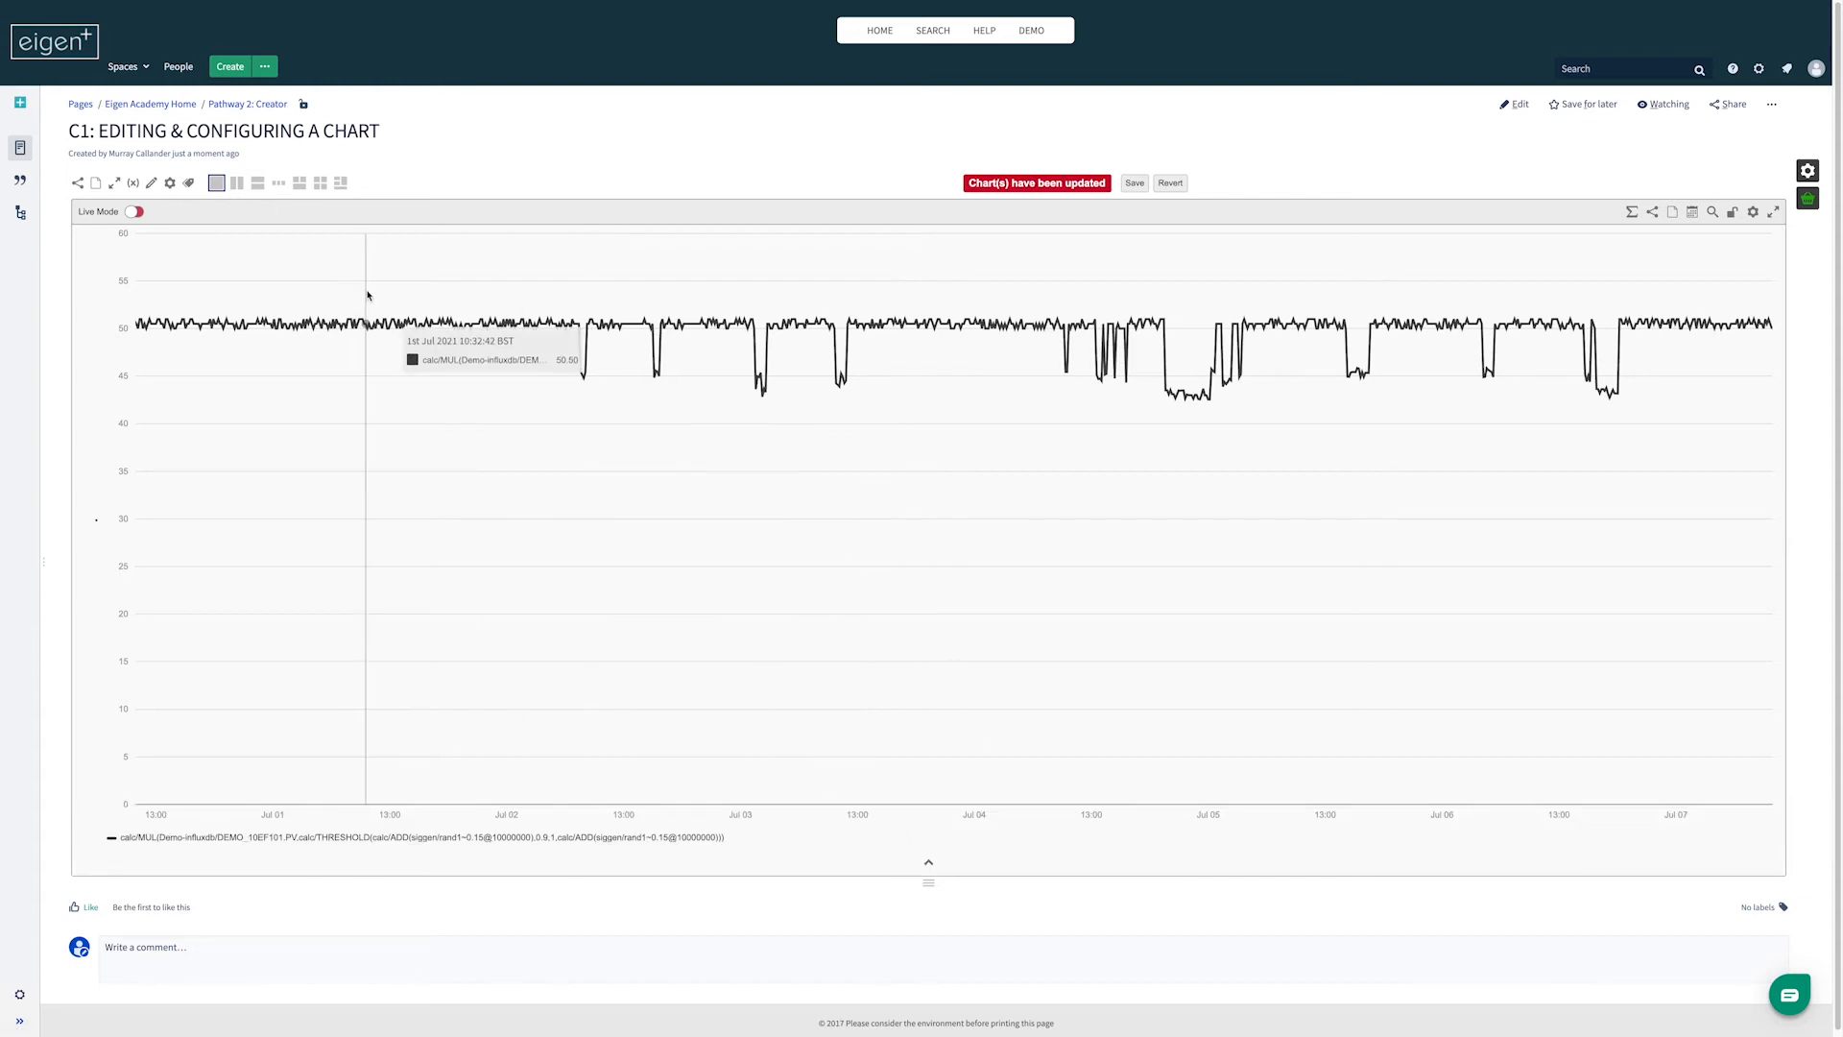
# - Copy the trend into a second side-by-side chart, and remove it to return to the single-chart layout
pyautogui.click(236, 182)
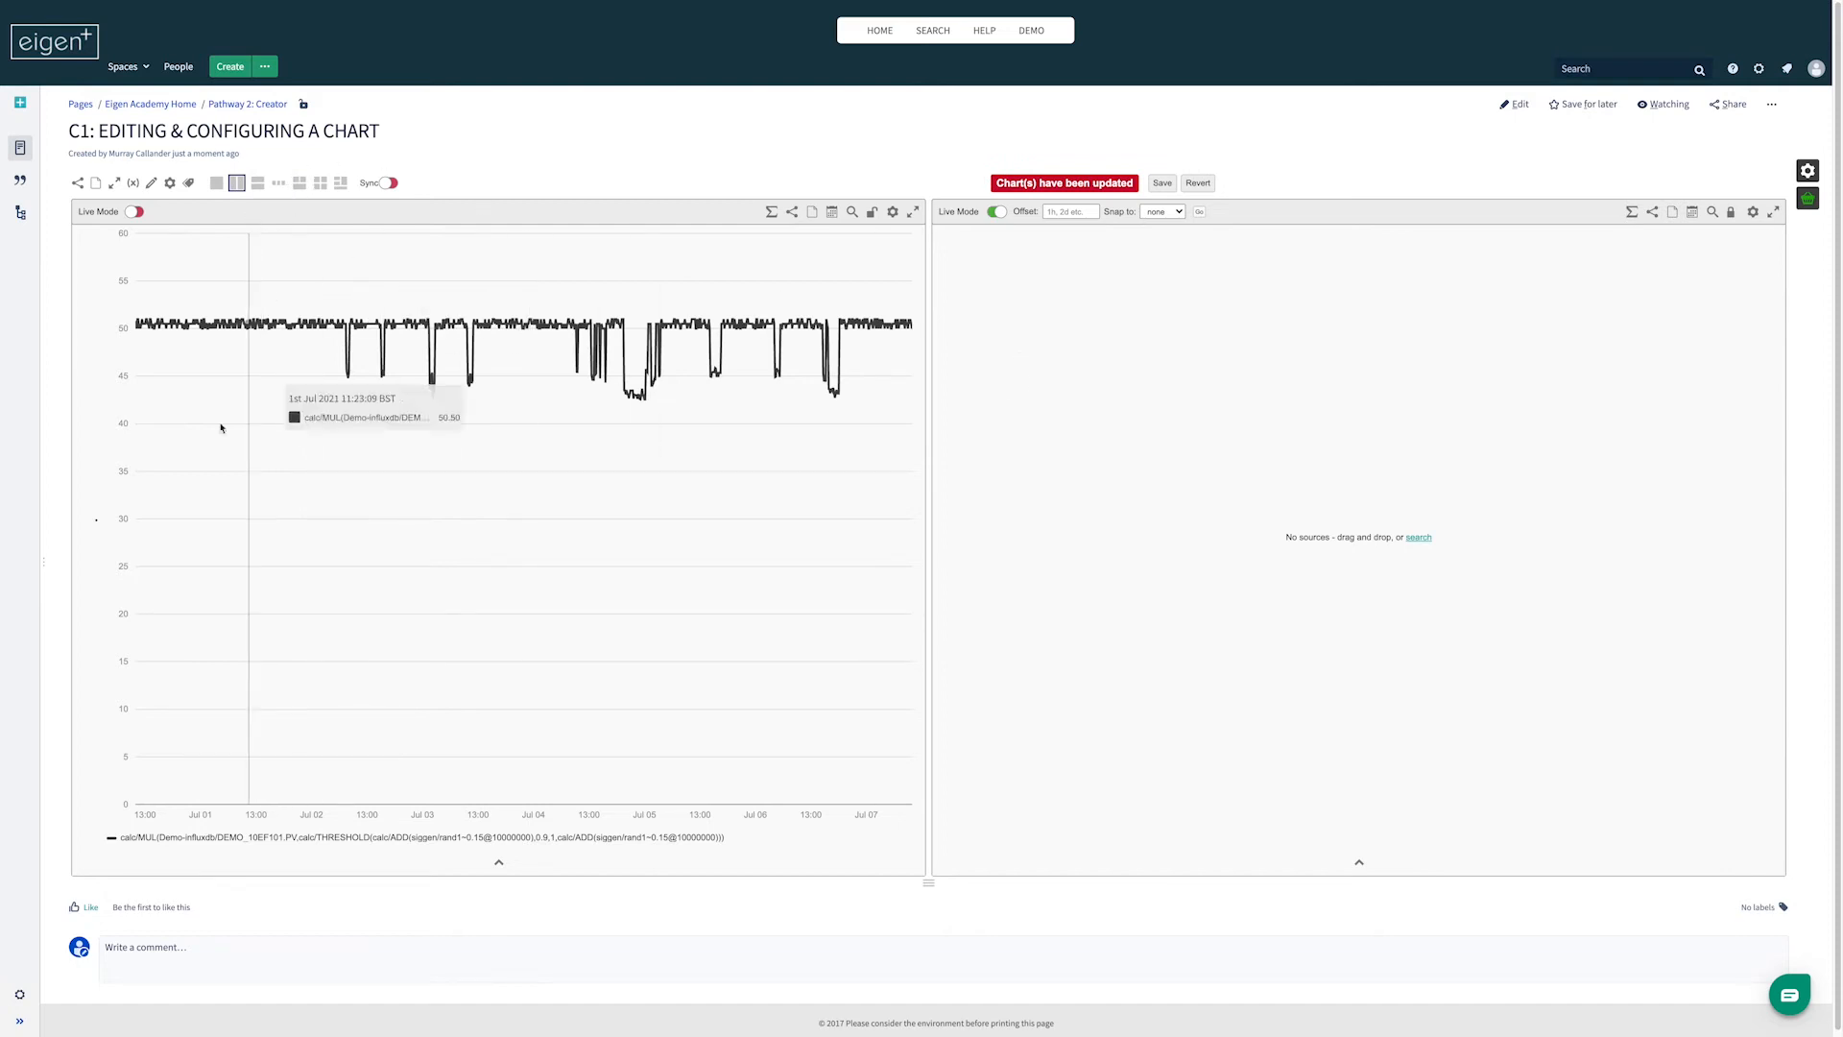
pyautogui.moveTo(184, 842); pyautogui.dragTo(1298, 583)
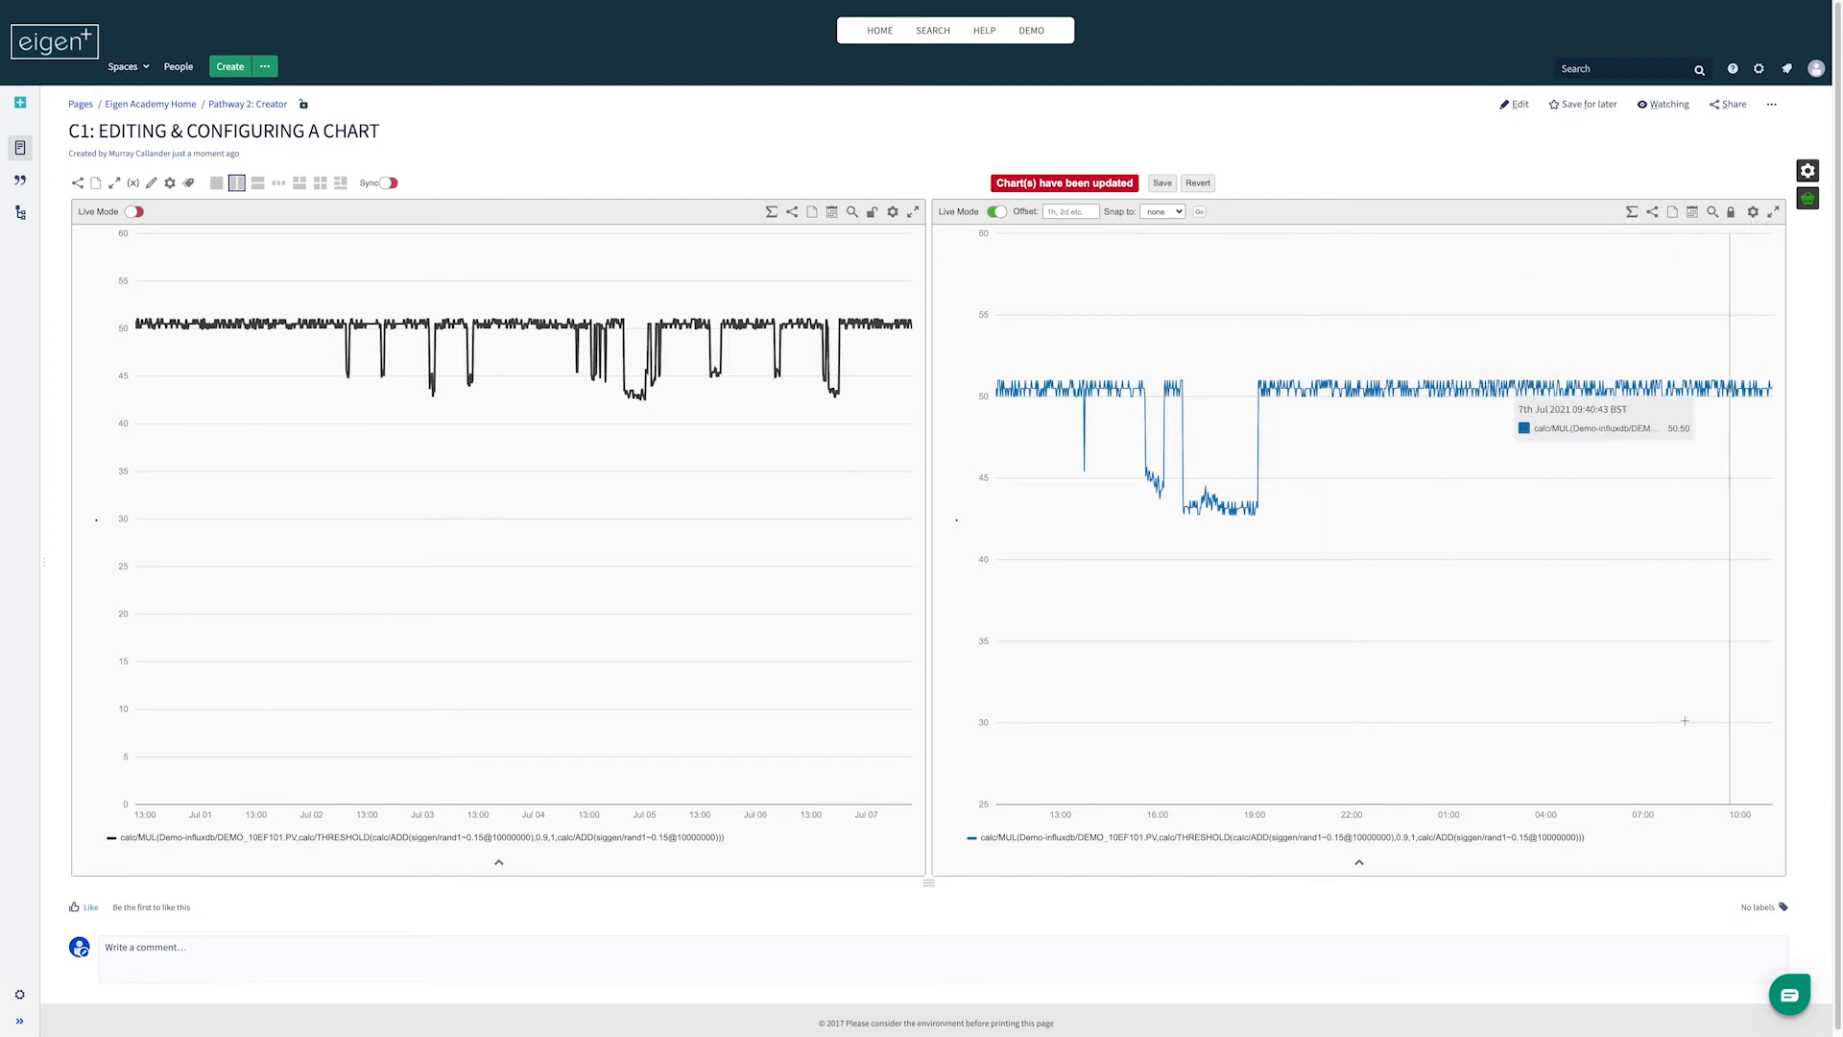
pyautogui.click(1358, 862)
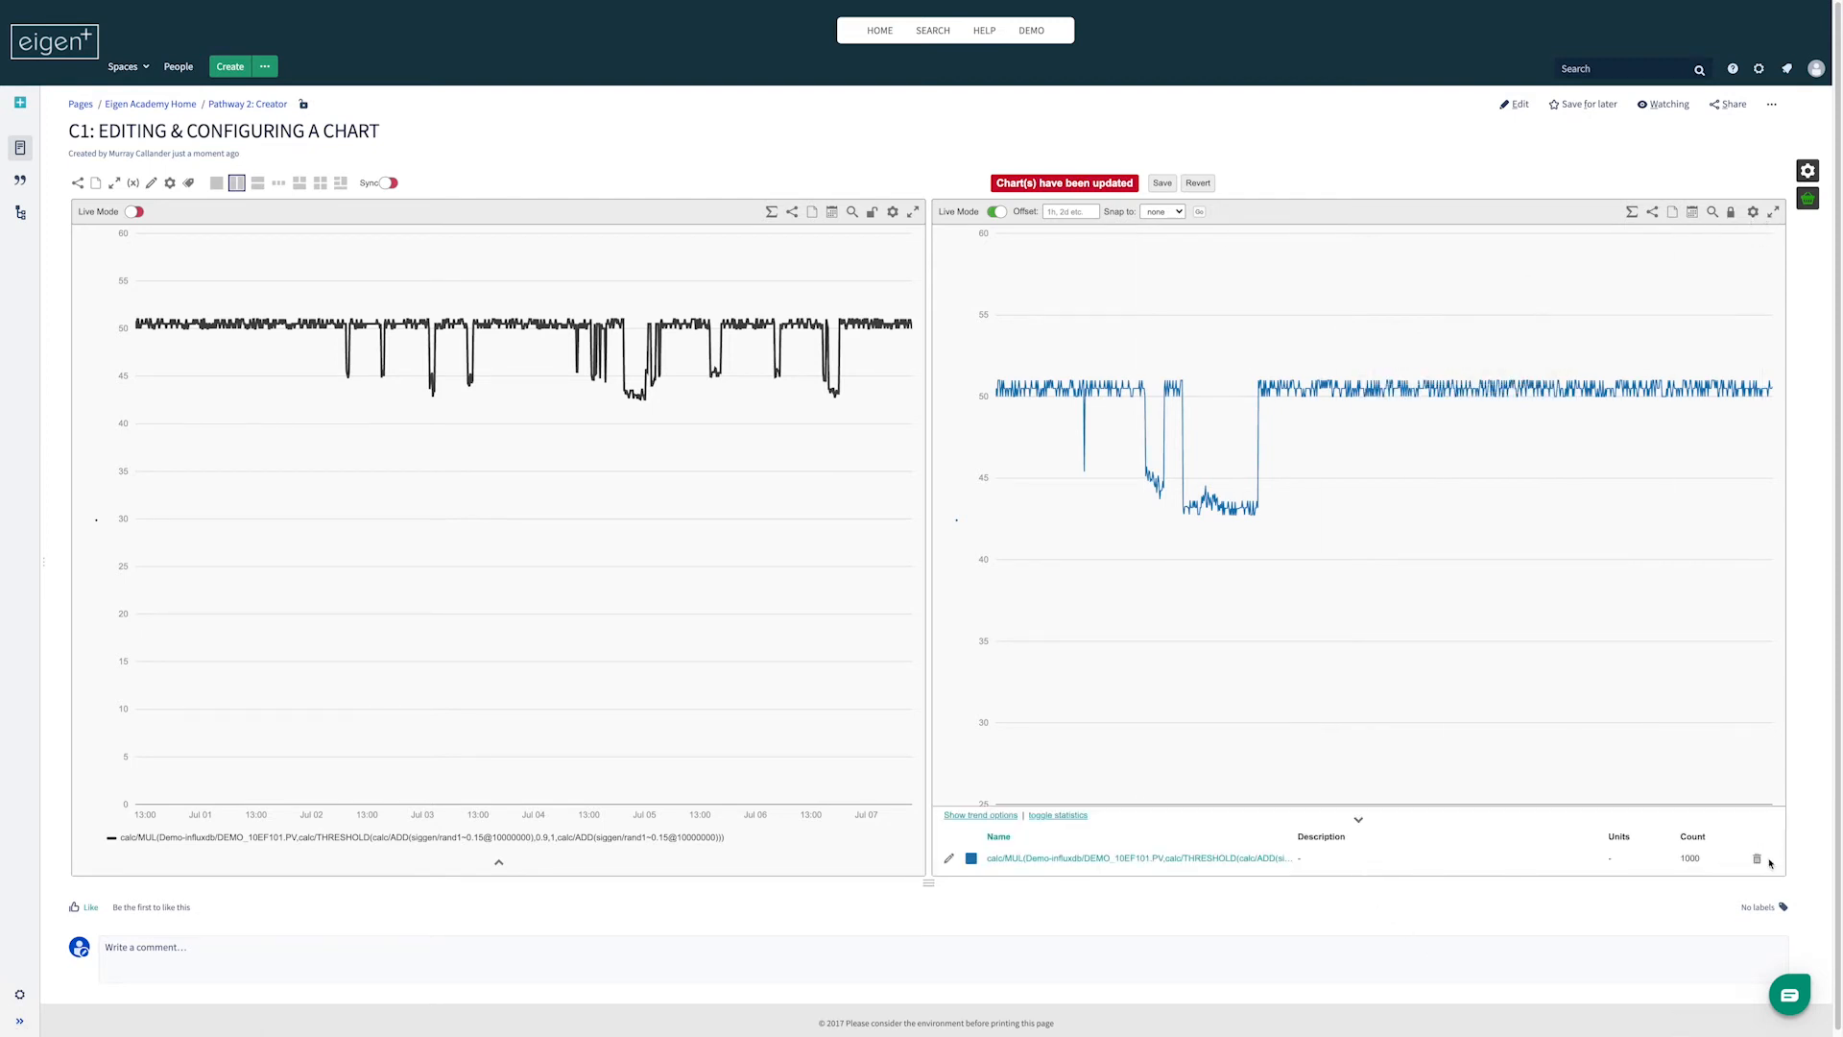
pyautogui.click(1757, 859)
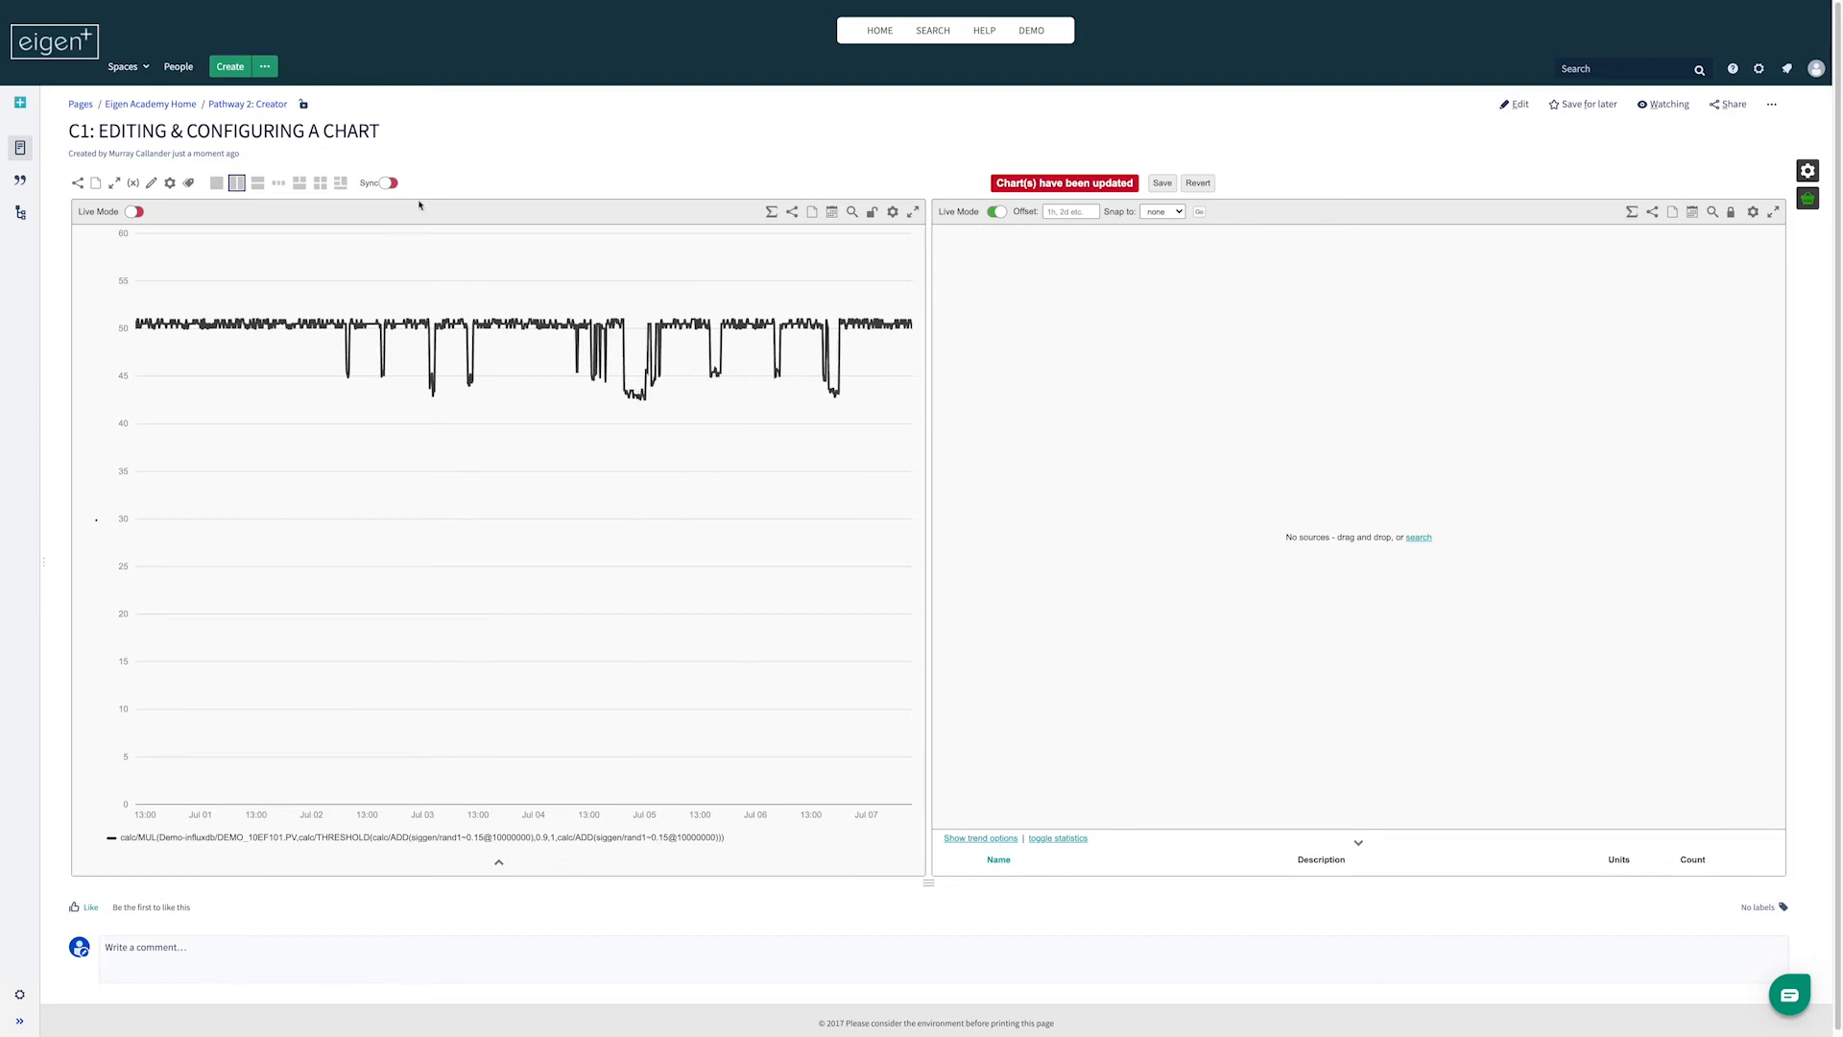
pyautogui.click(216, 183)
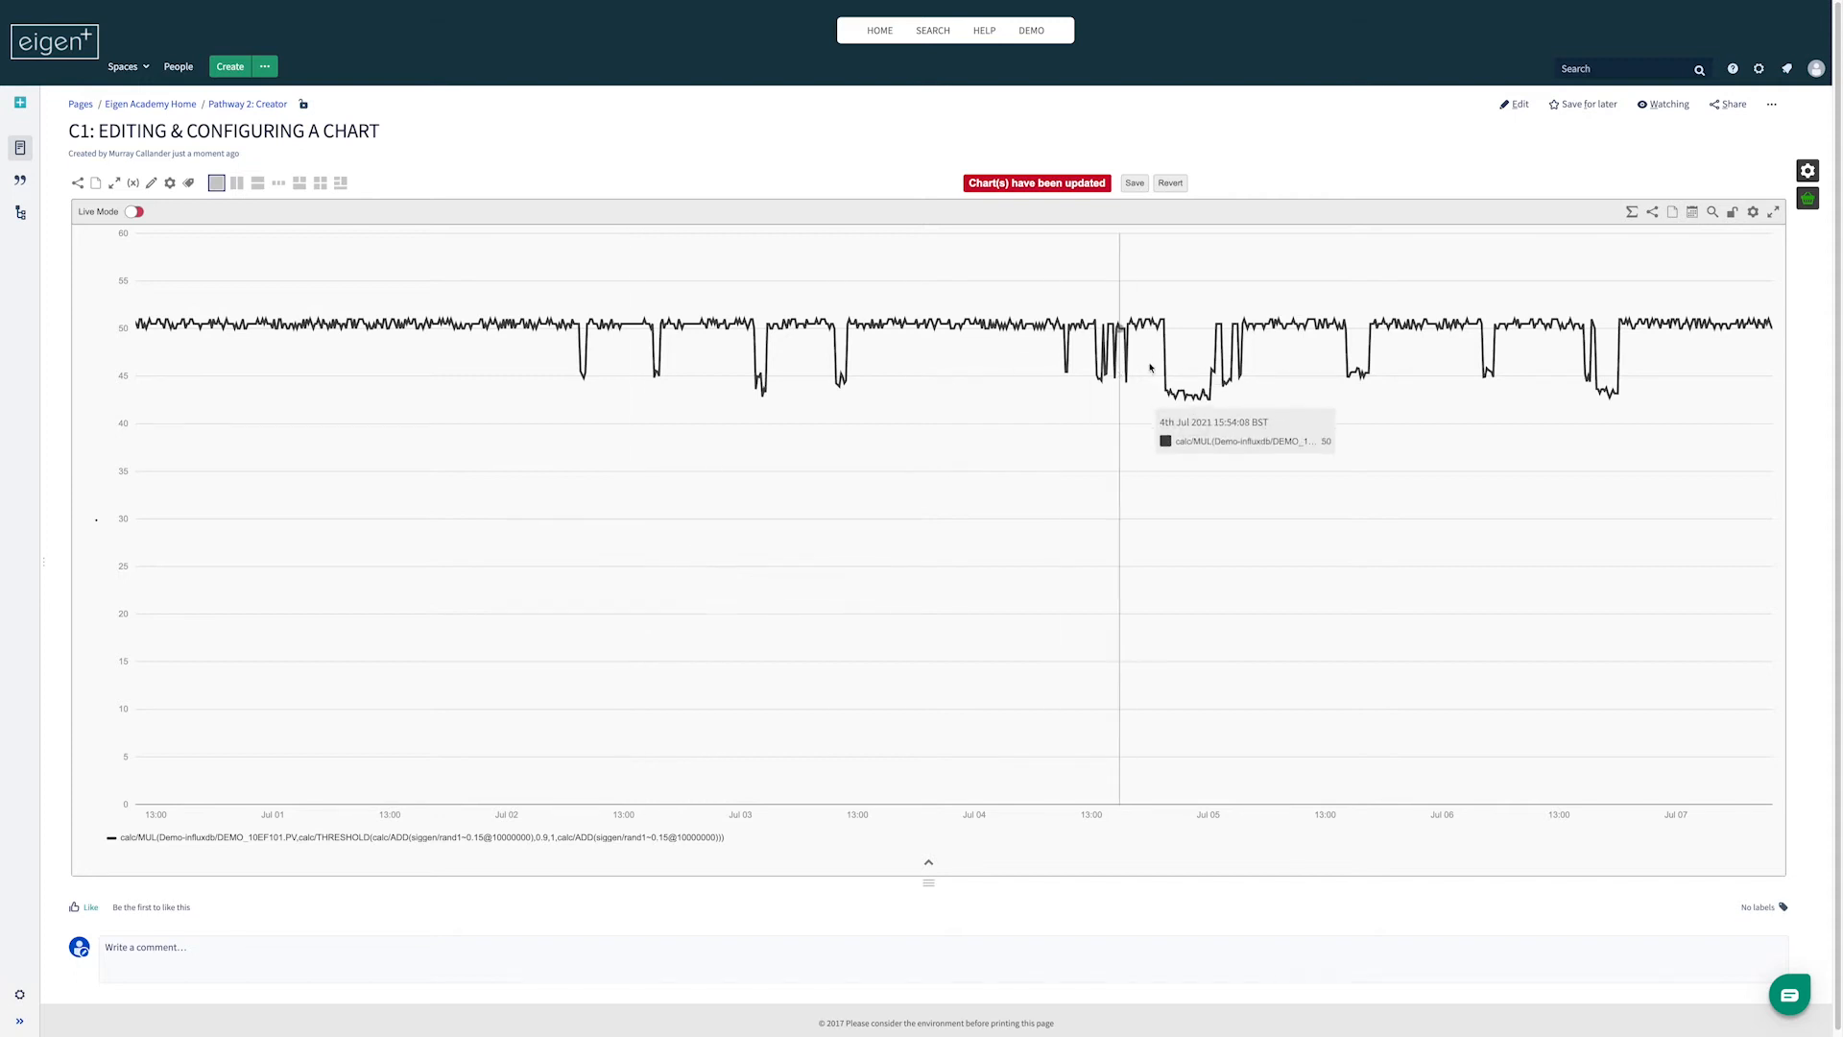
# - Add the Demo-influxdb/DEMO_01XV006.PE tag from the basket to the chart as a second trend
pyautogui.click(1809, 199)
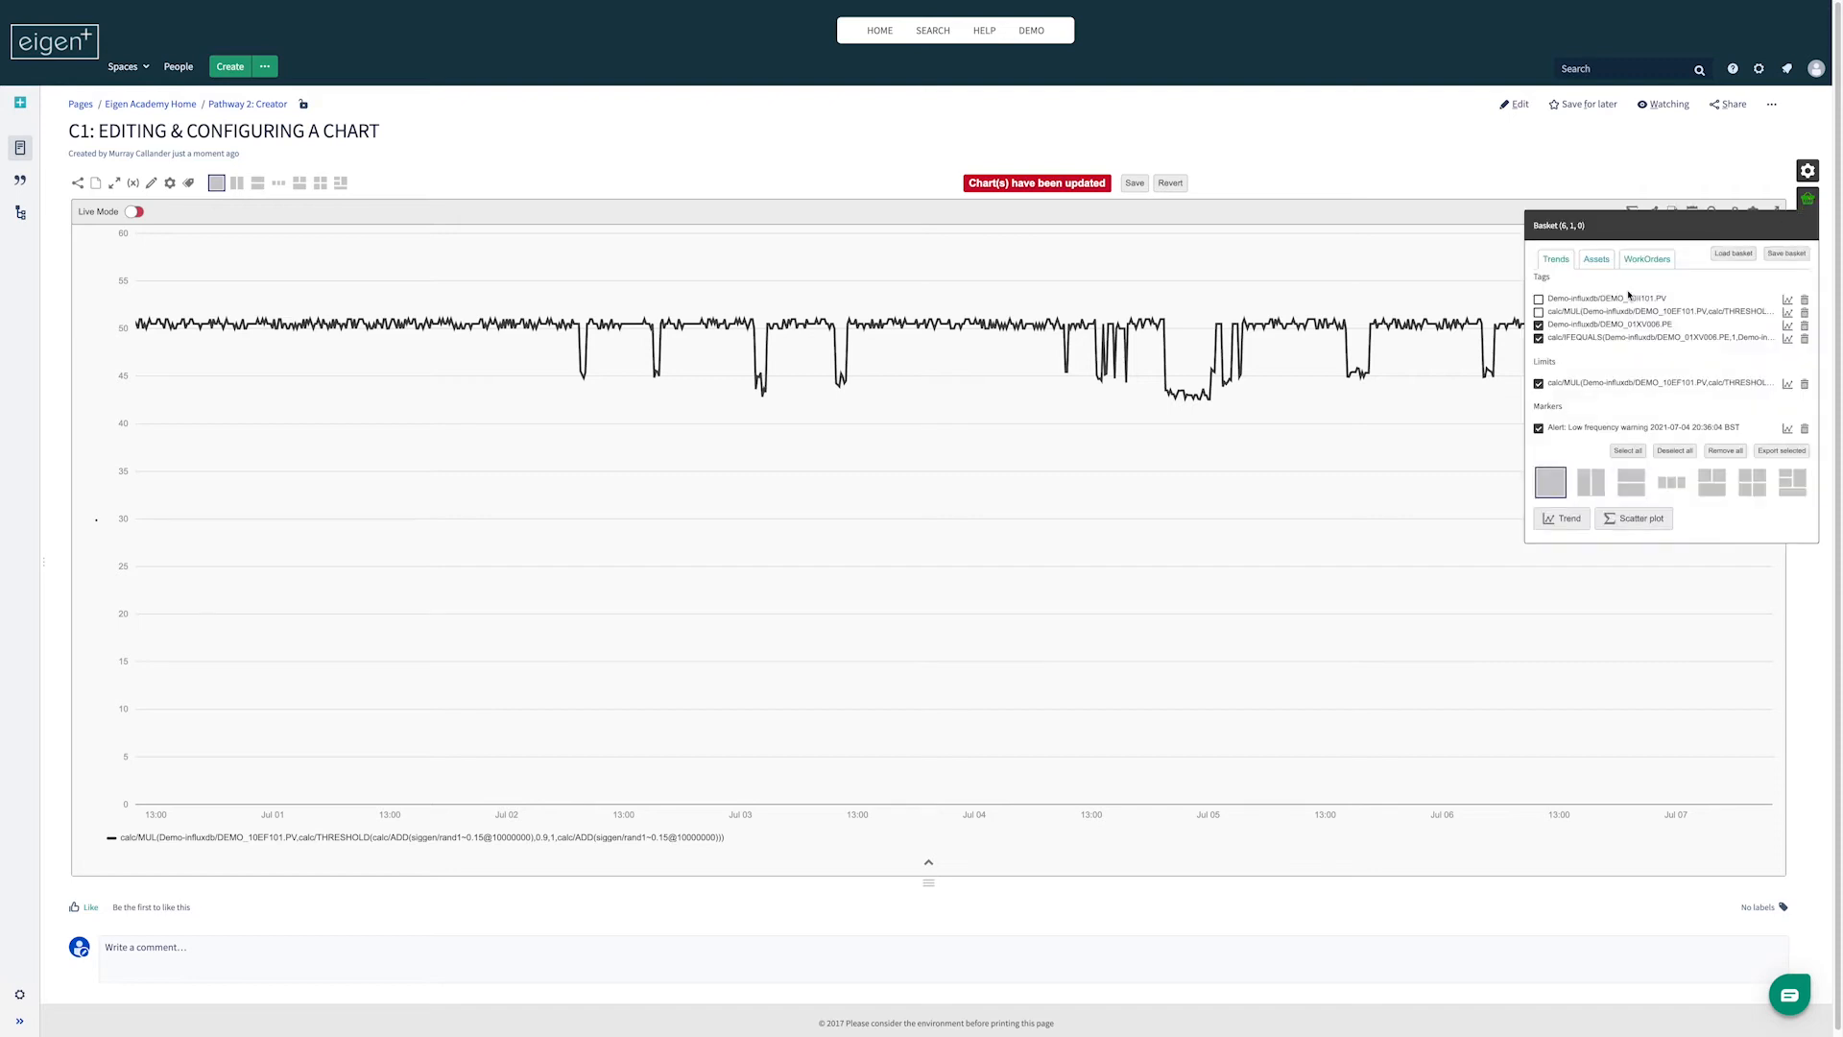
pyautogui.moveTo(1625, 330); pyautogui.dragTo(1079, 556)
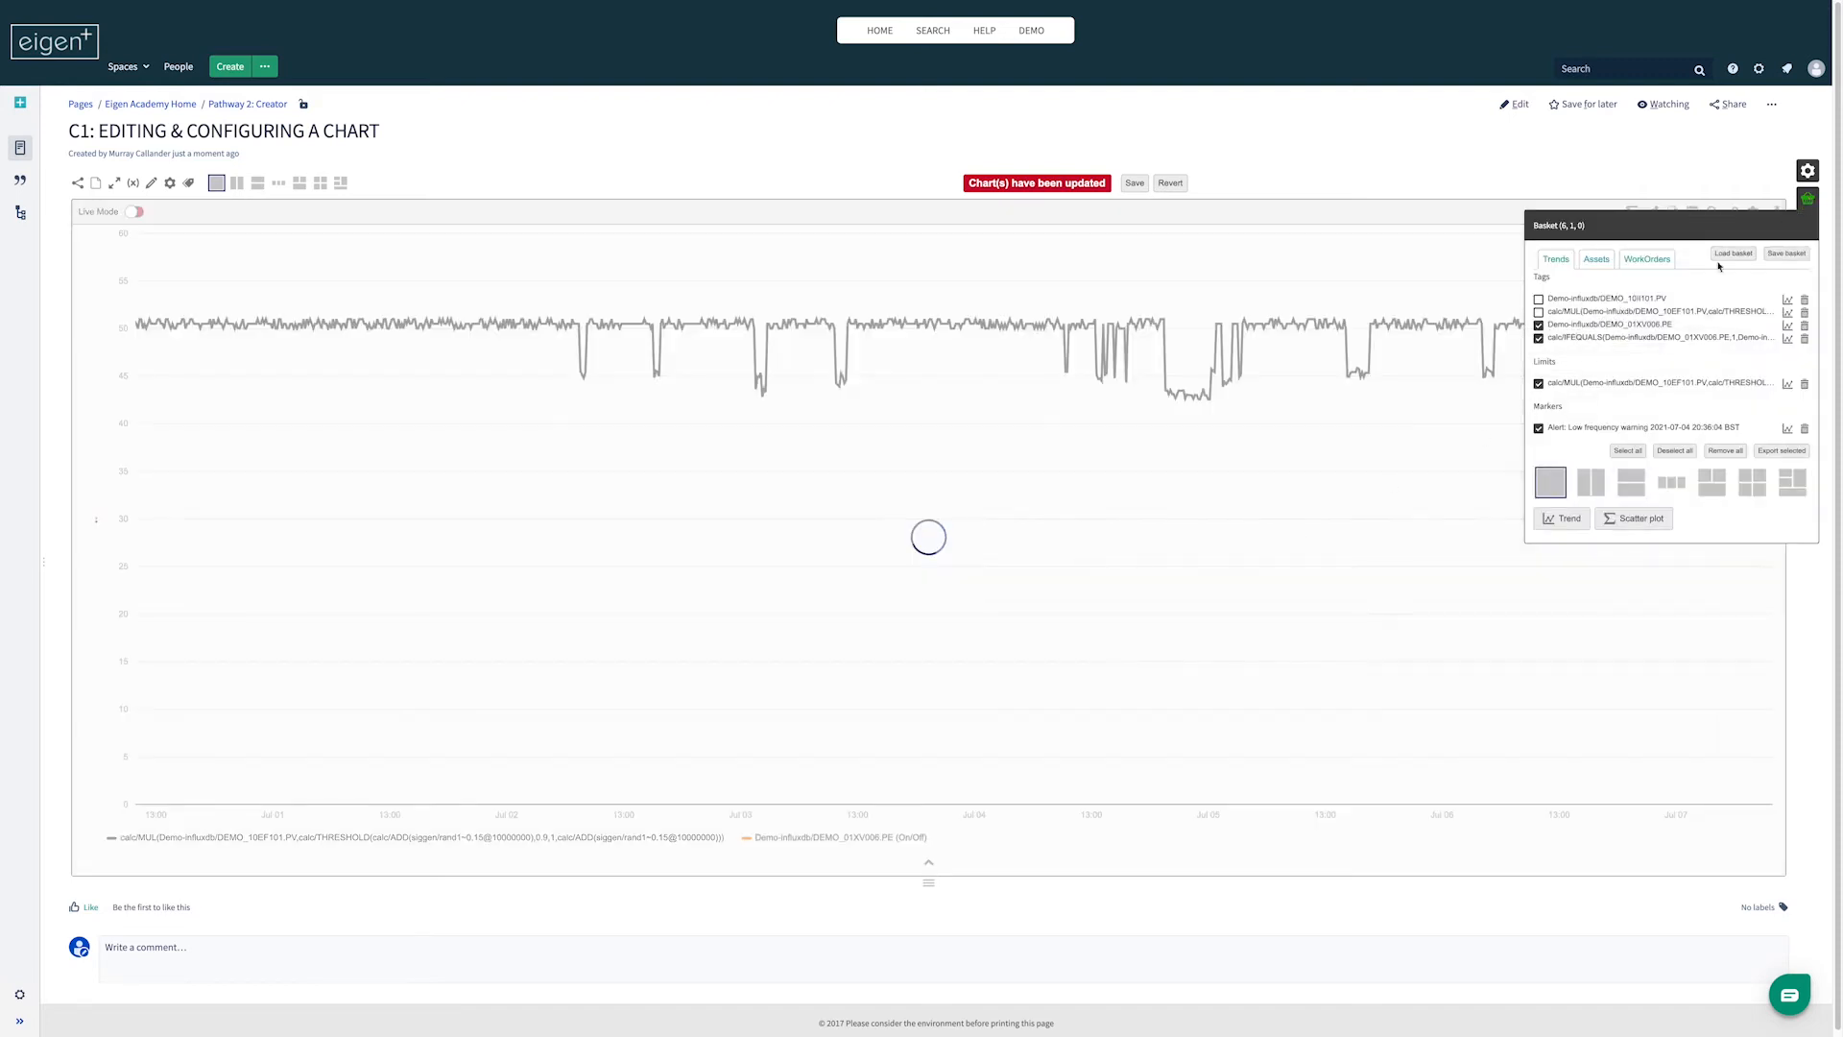
pyautogui.click(1807, 200)
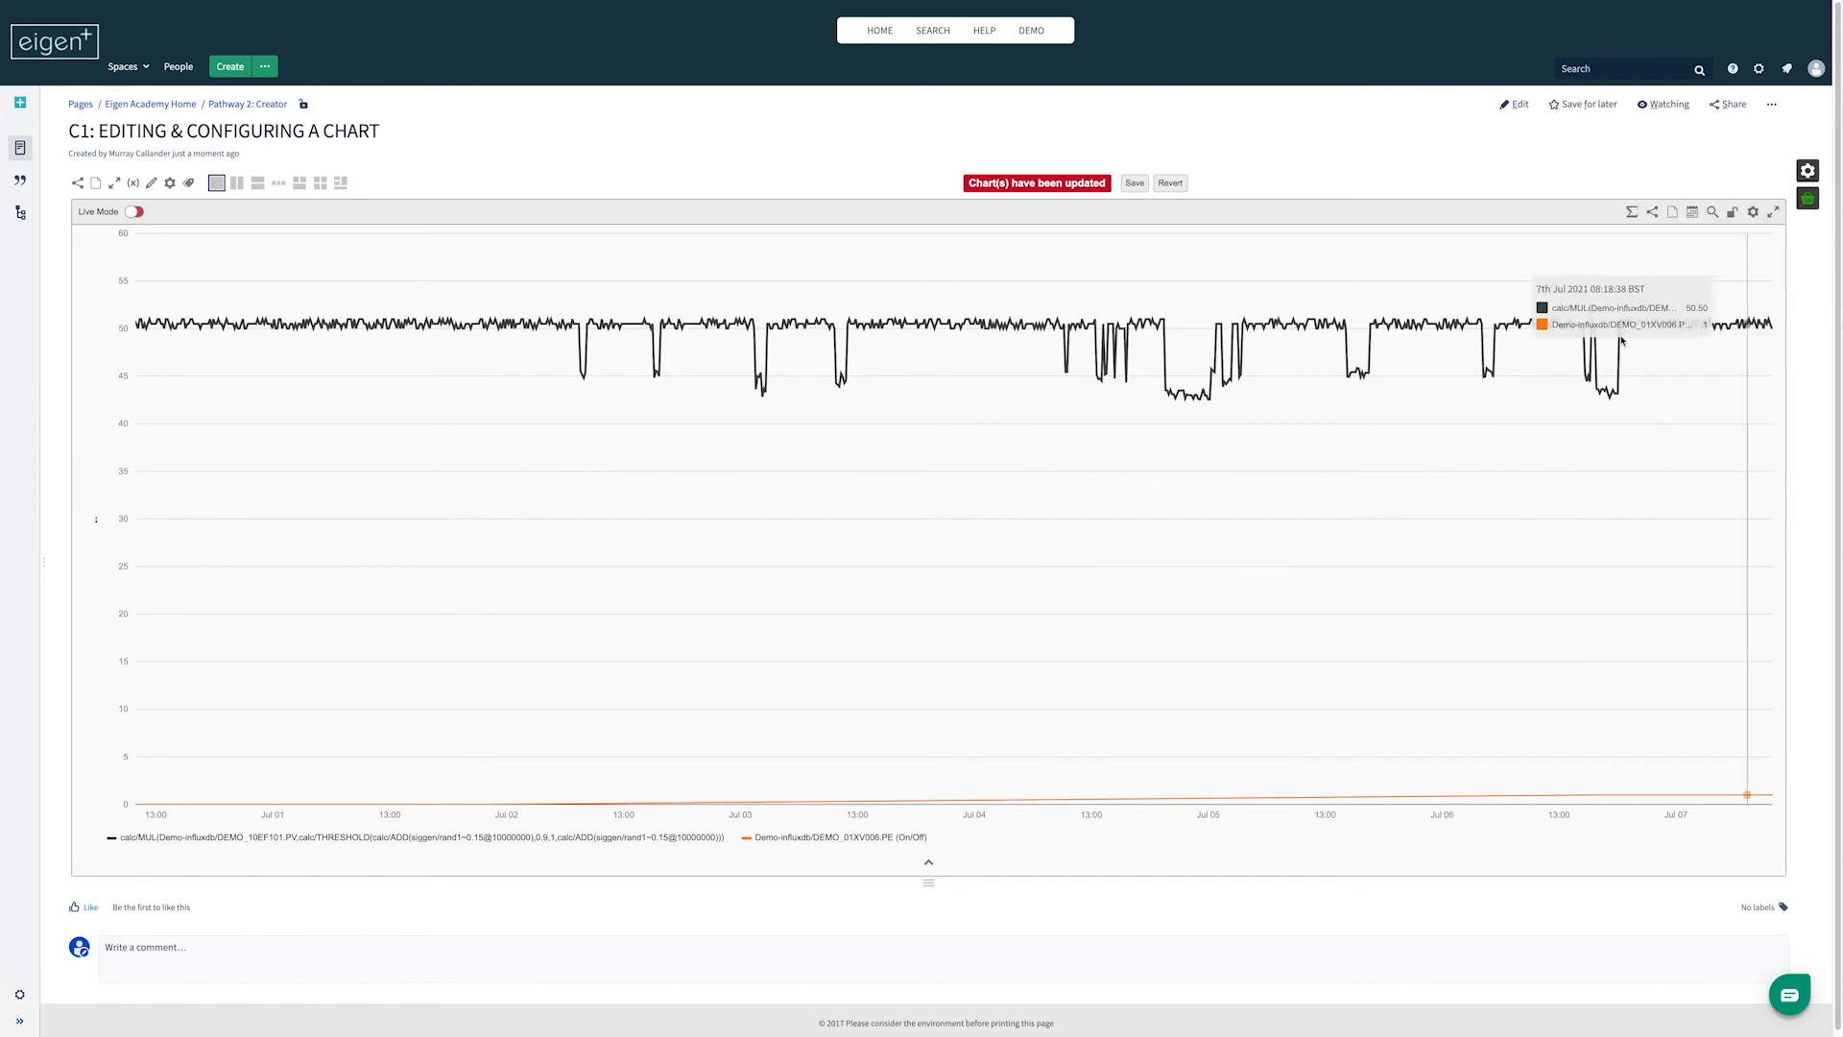
# - Assign the Demo-influxdb/DEMO_01XV006.PE trend to the left 1 Y axis
pyautogui.click(929, 866)
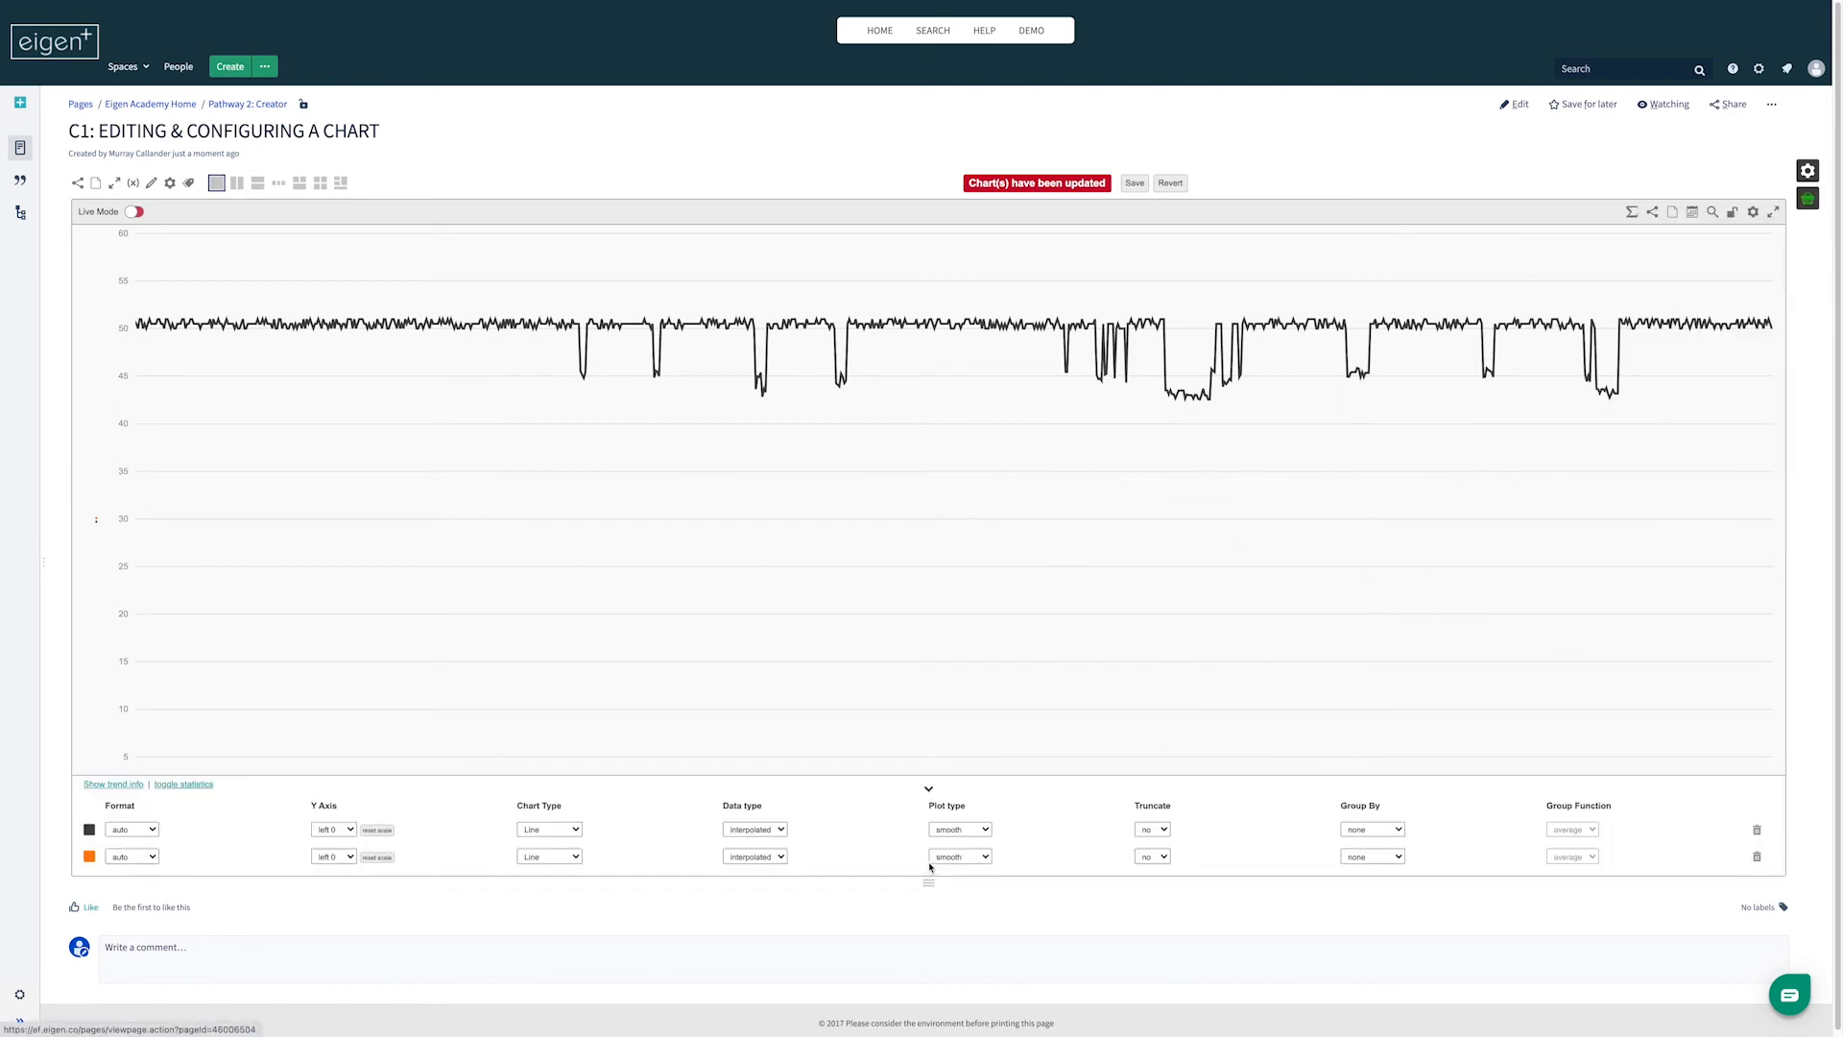
pyautogui.click(348, 857)
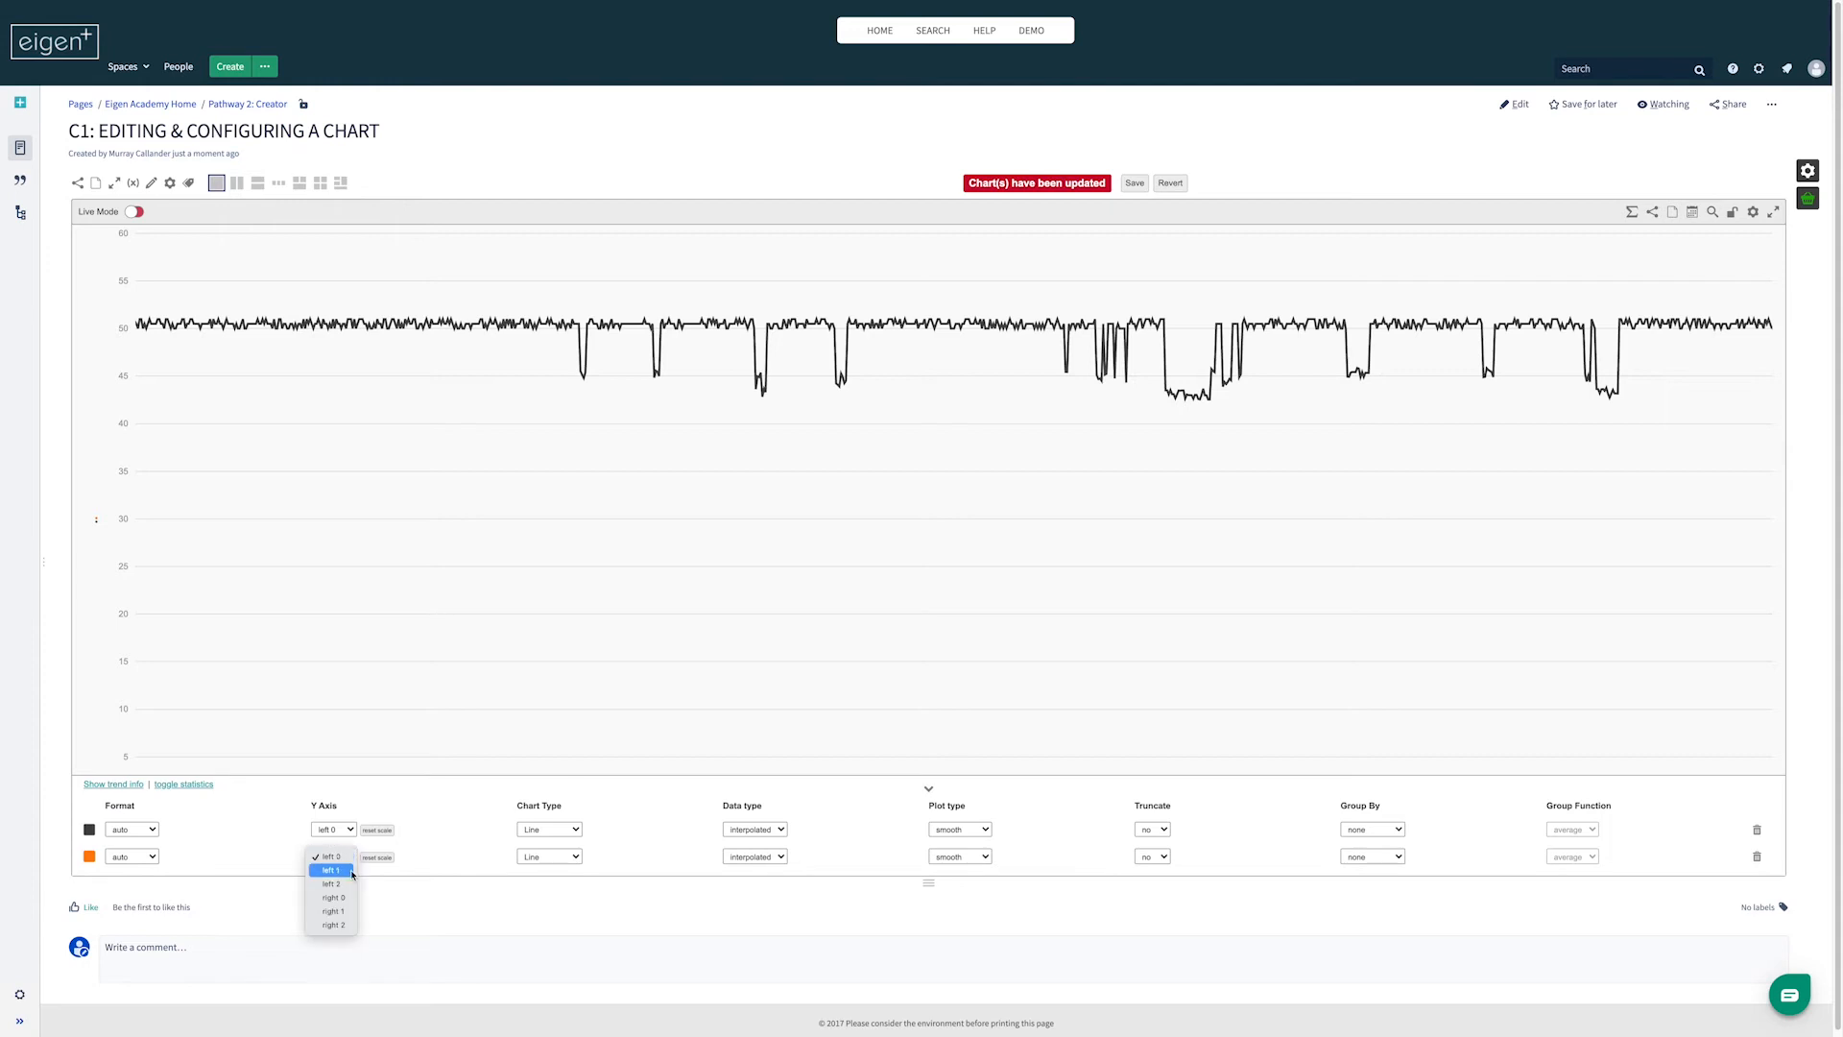
pyautogui.click(351, 875)
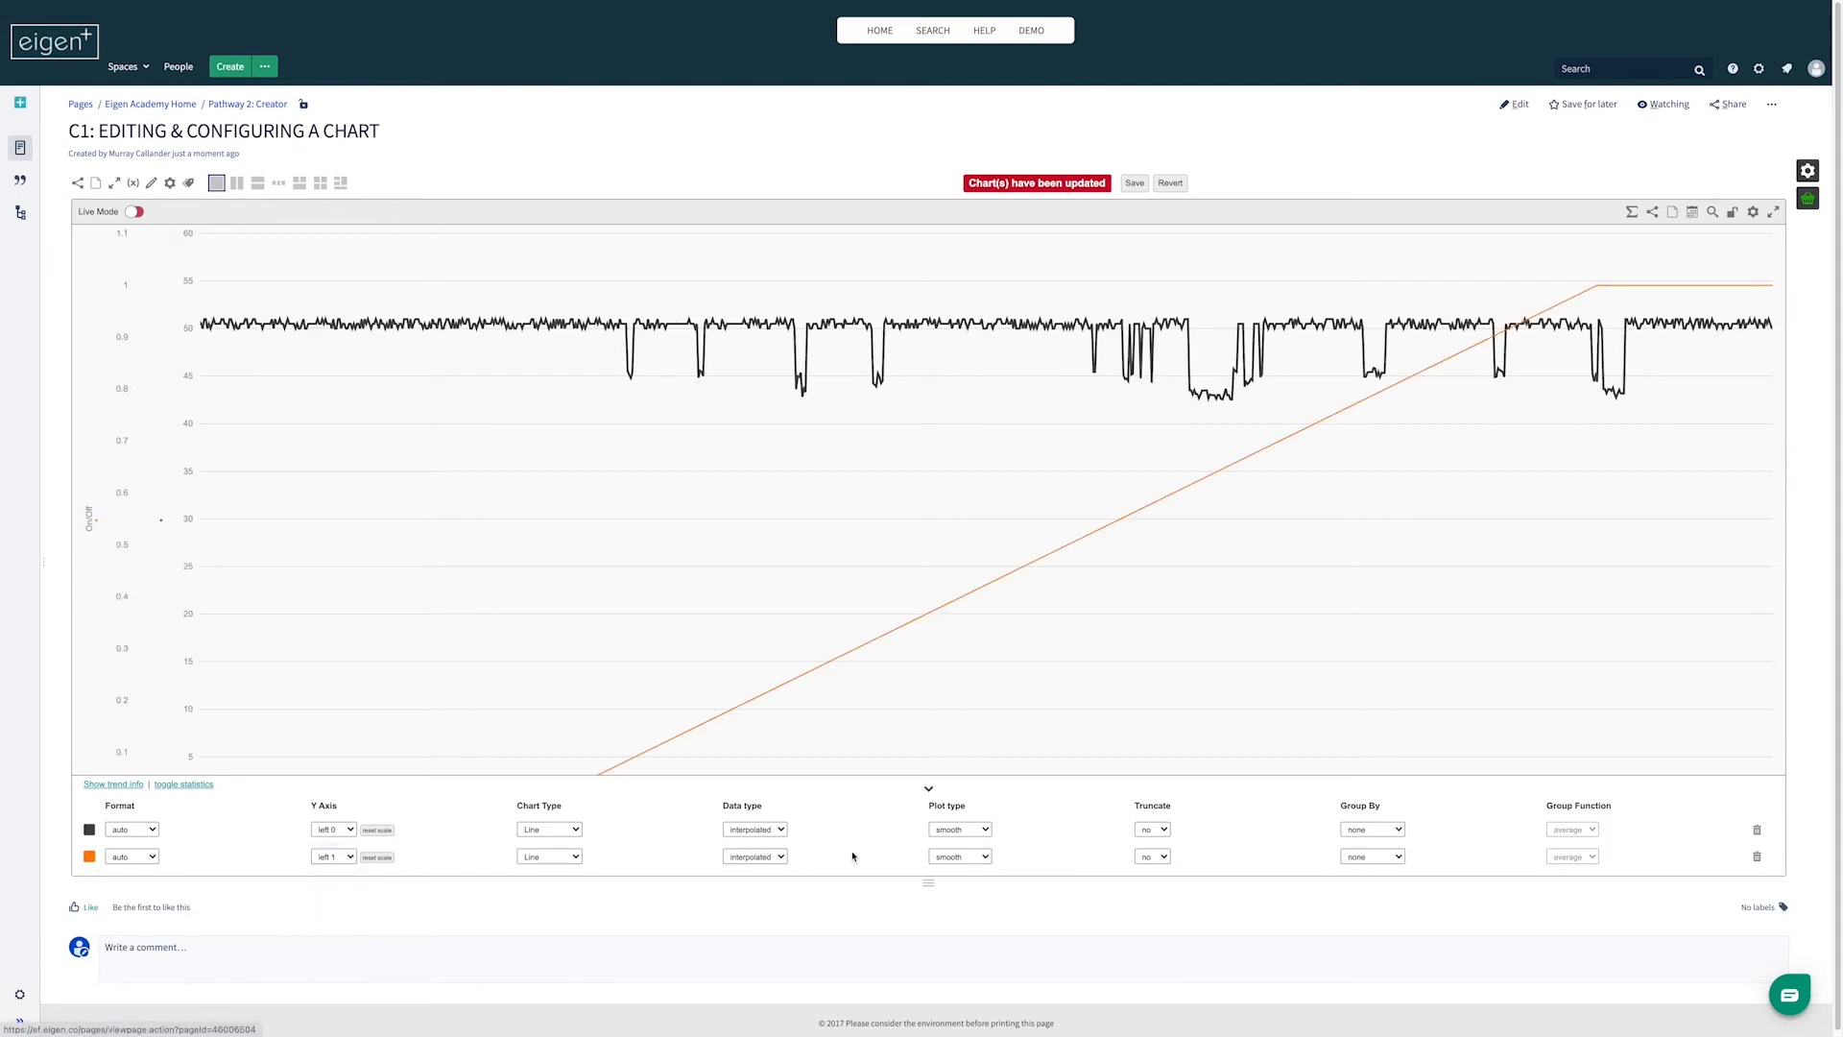
# - Set the Demo-influxdb/DEMO_01XV006.PE trend to raw data type and step-after plot type
pyautogui.click(780, 857)
pyautogui.click(742, 870)
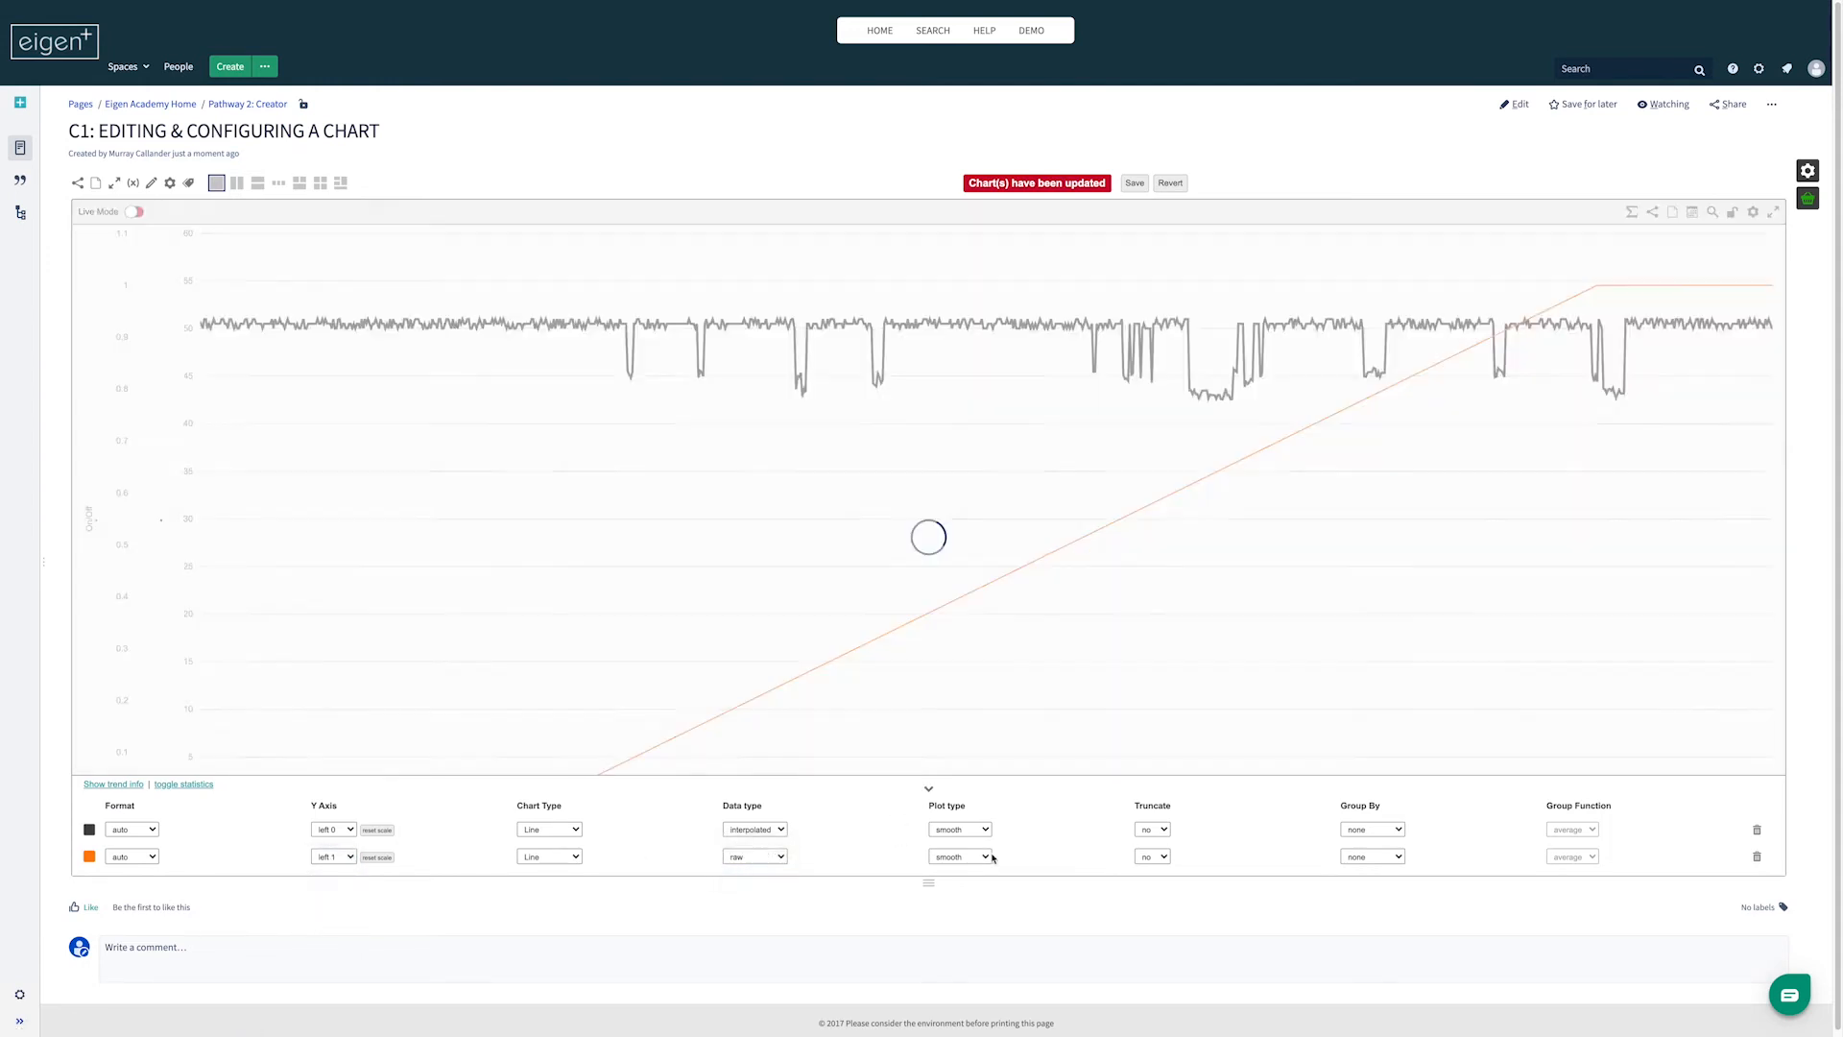
pyautogui.click(960, 856)
pyautogui.click(958, 883)
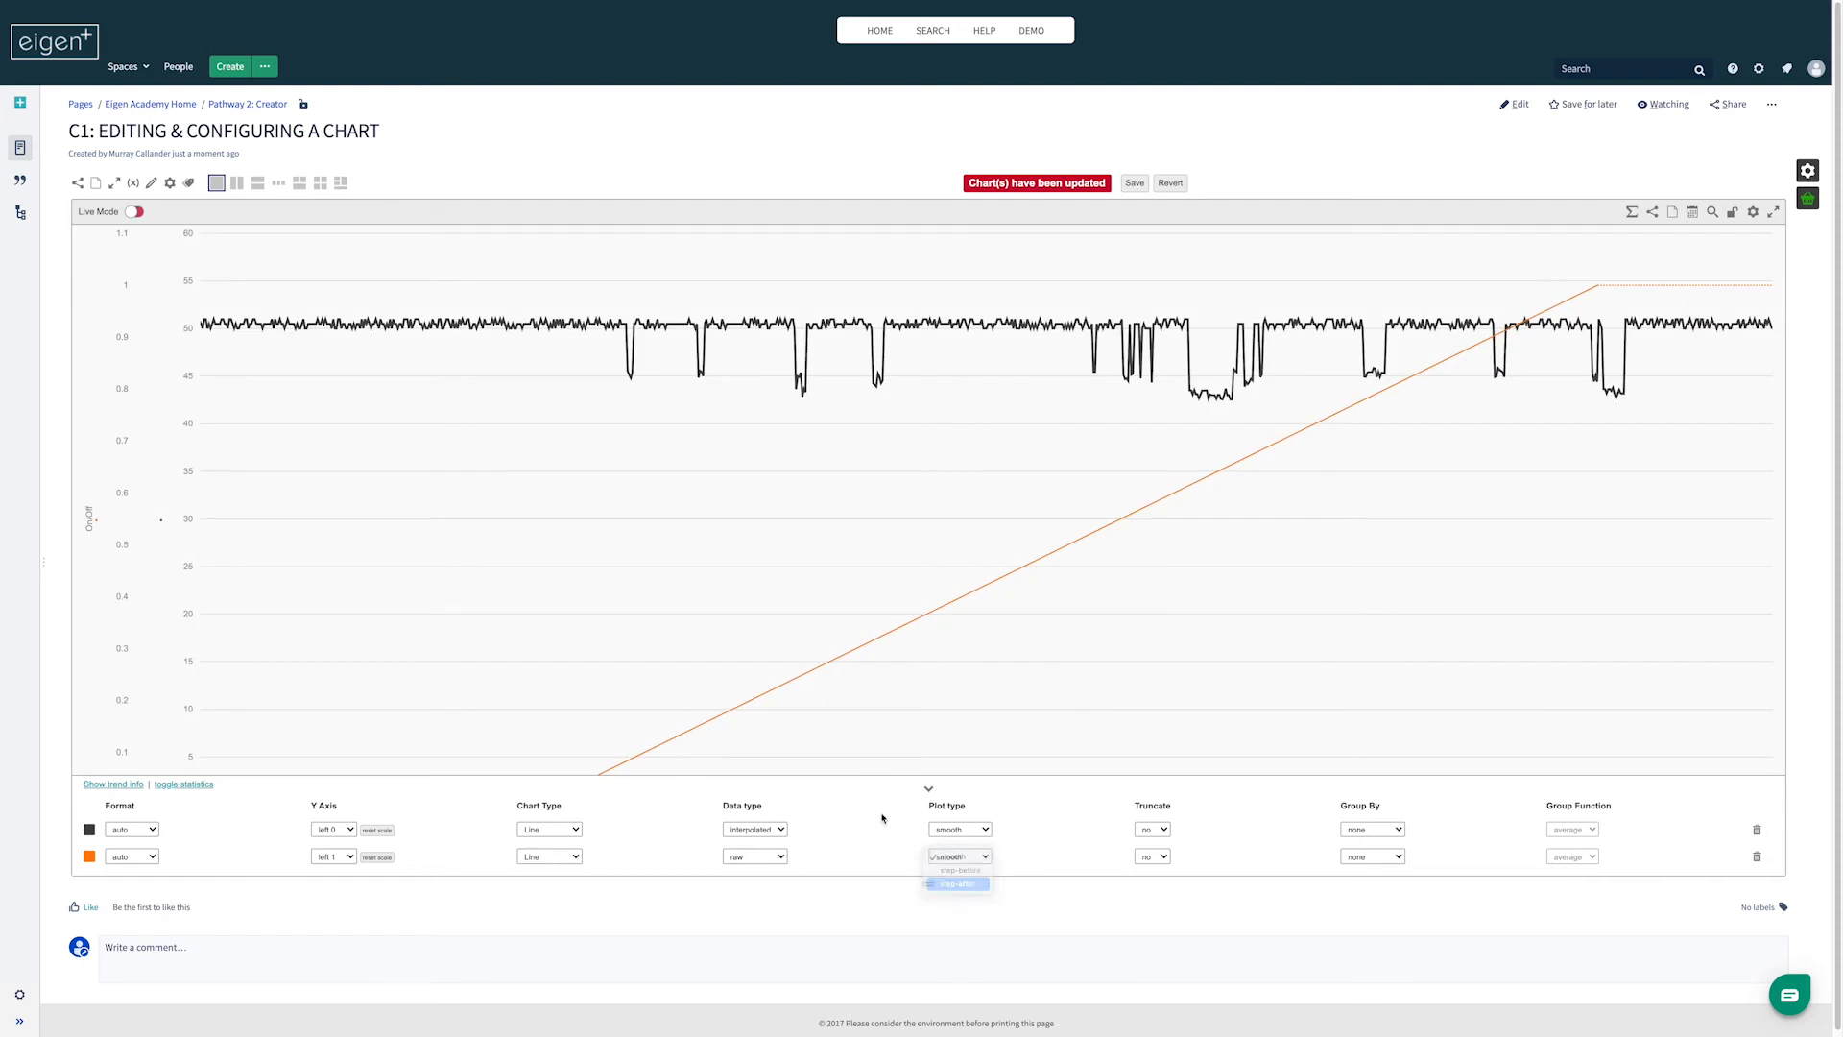
pyautogui.click(928, 788)
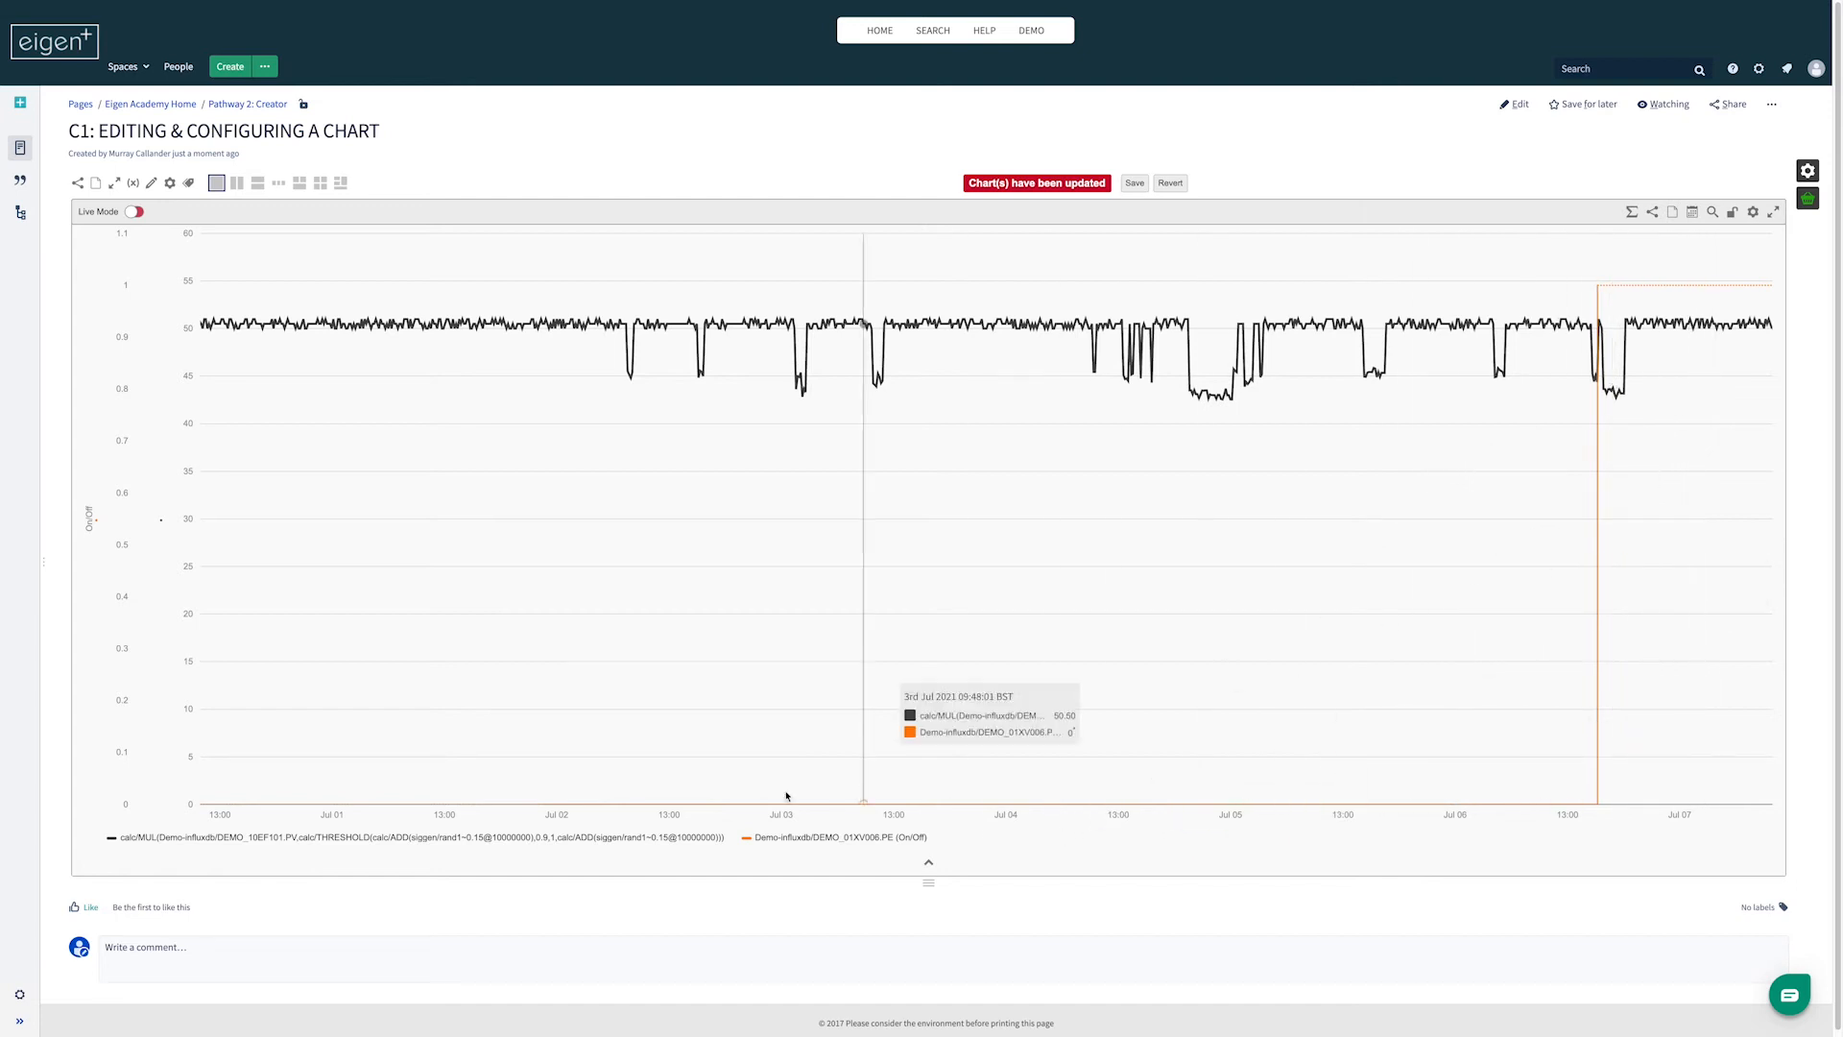
# - Move the Demo-influxdb/DEMO_01XV006.PE trend to the right 0 Y axis and rescale that axis to run from about 0 to beyond 7
pyautogui.click(928, 863)
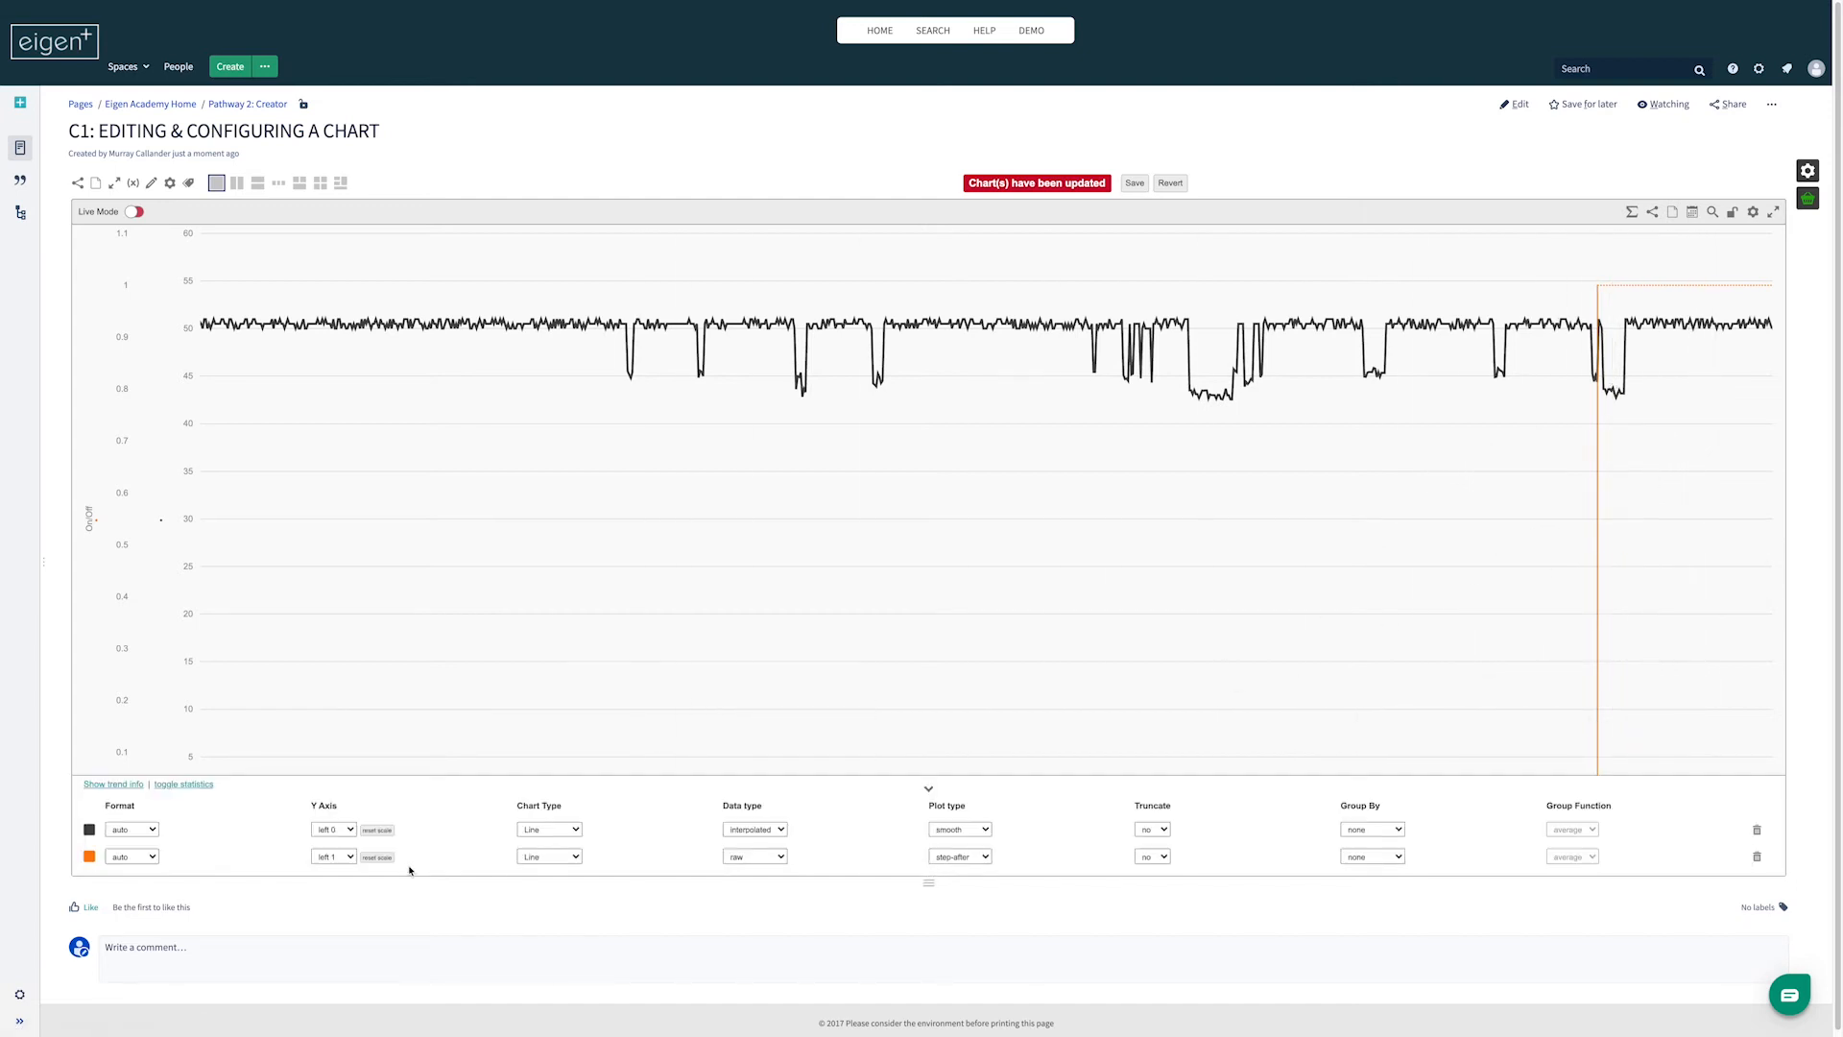
pyautogui.click(350, 857)
pyautogui.click(330, 881)
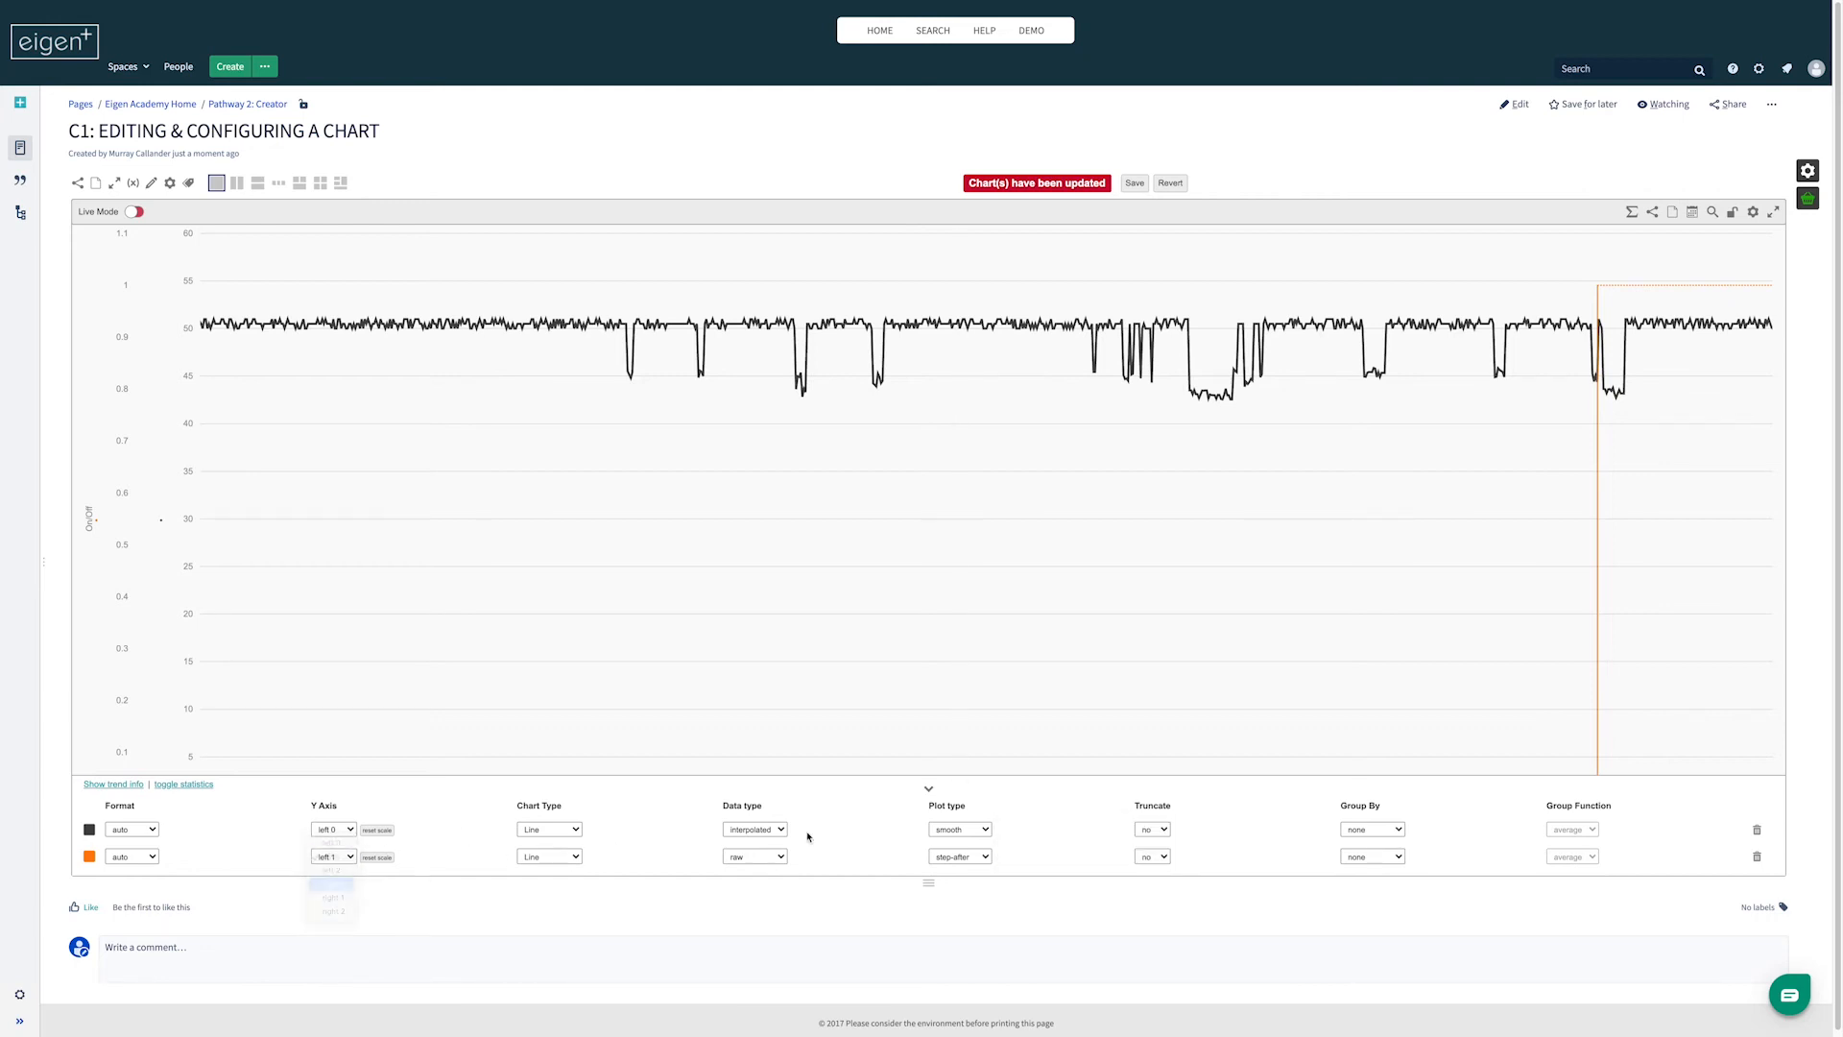
pyautogui.click(929, 791)
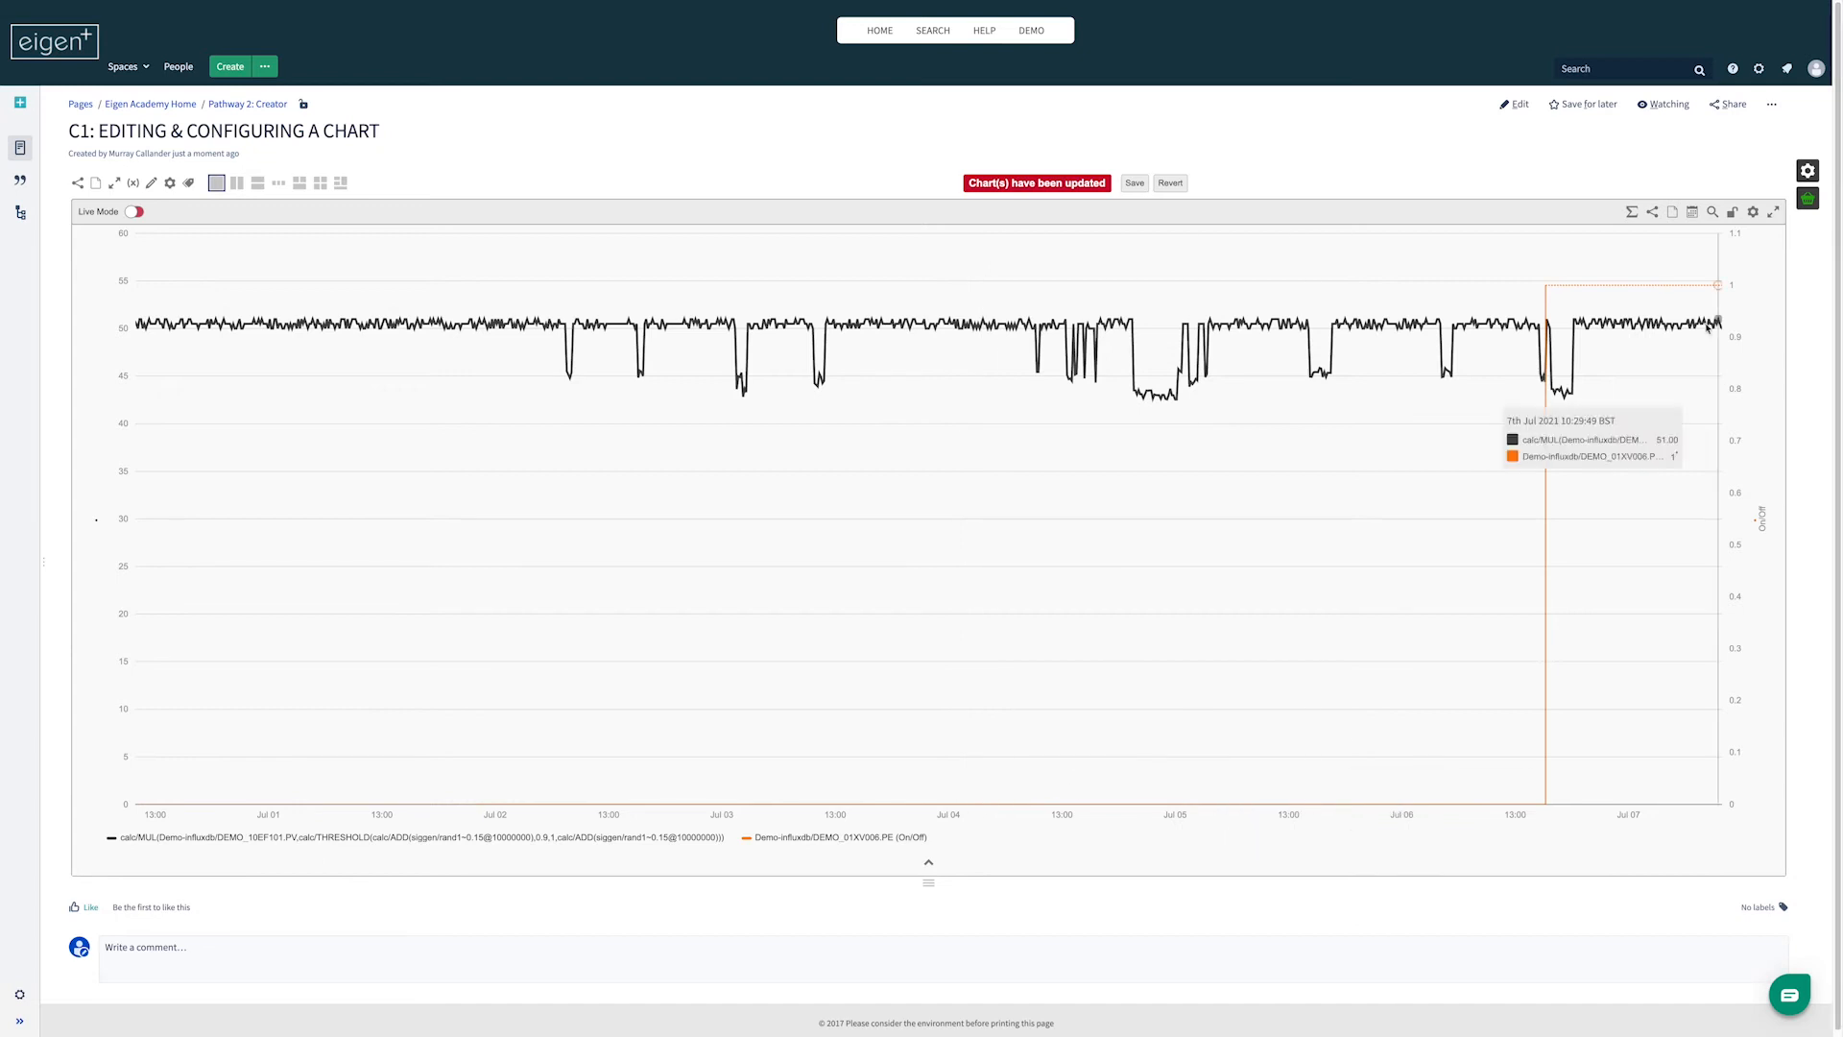
pyautogui.scroll(-3, 1731, 459)
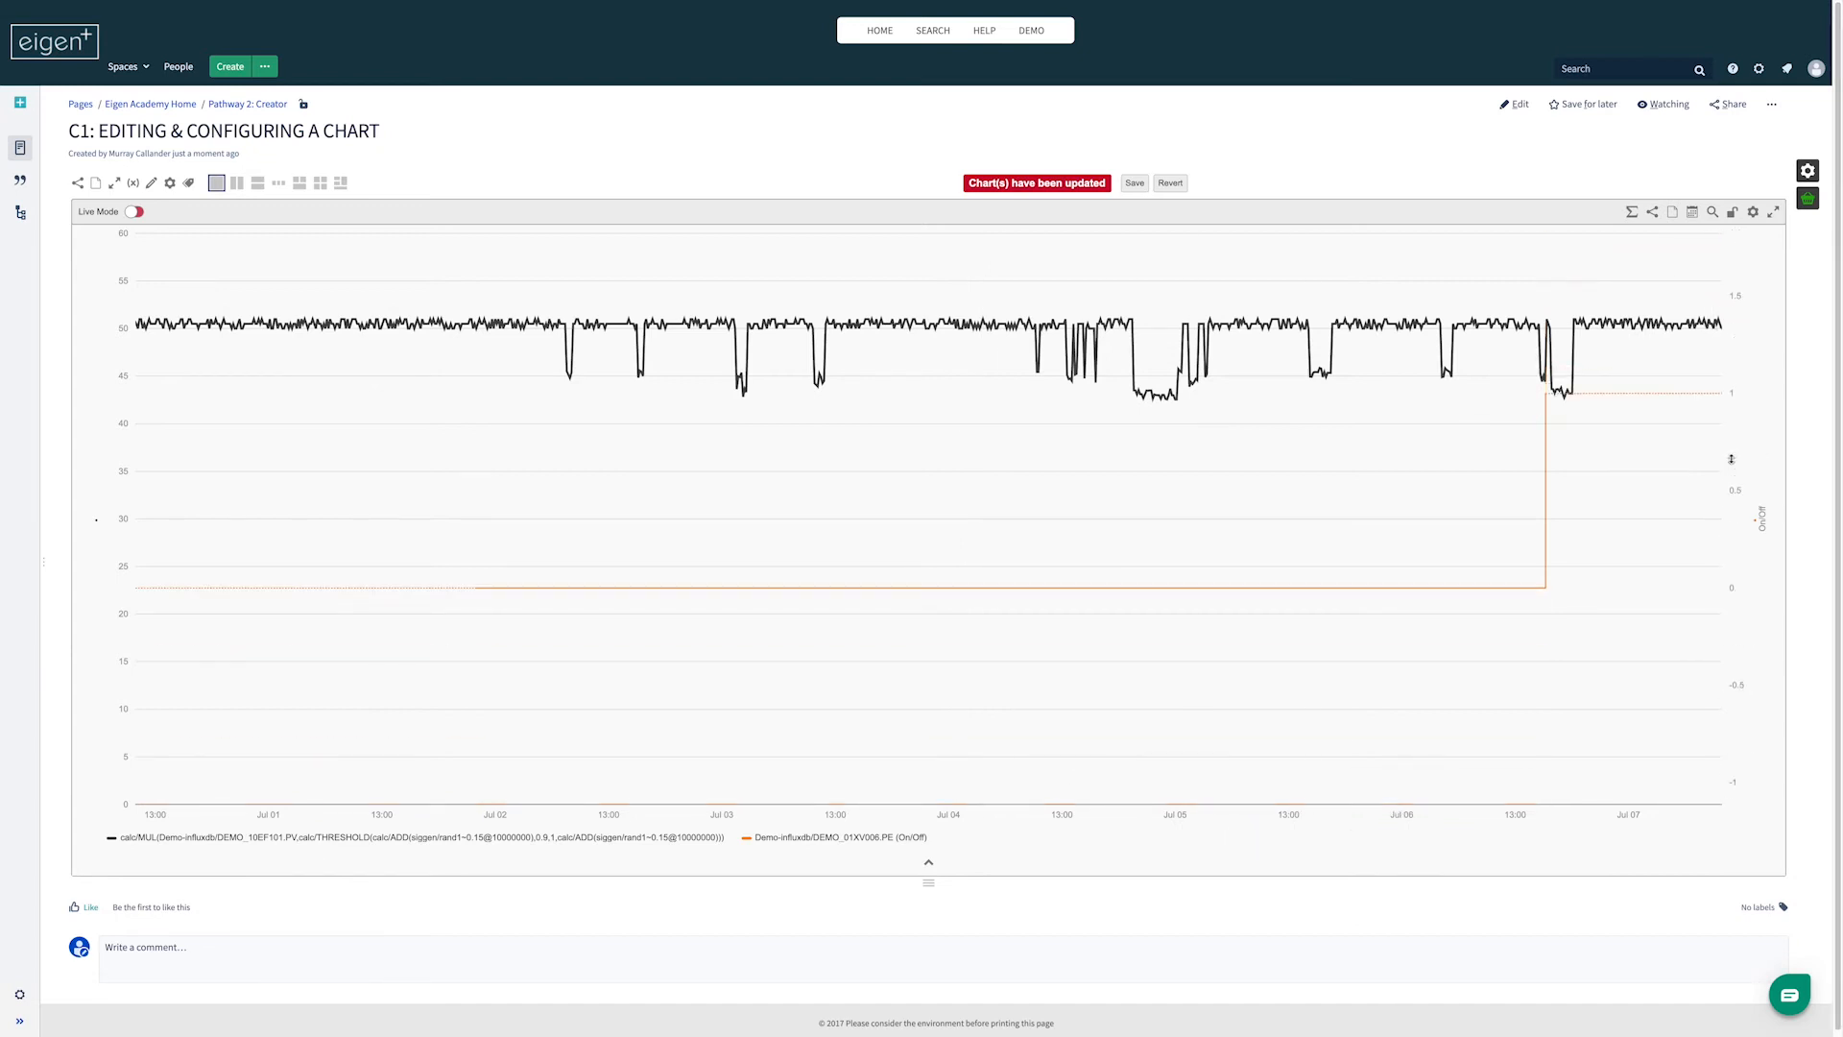
pyautogui.moveTo(1731, 459); pyautogui.dragTo(1725, 752)
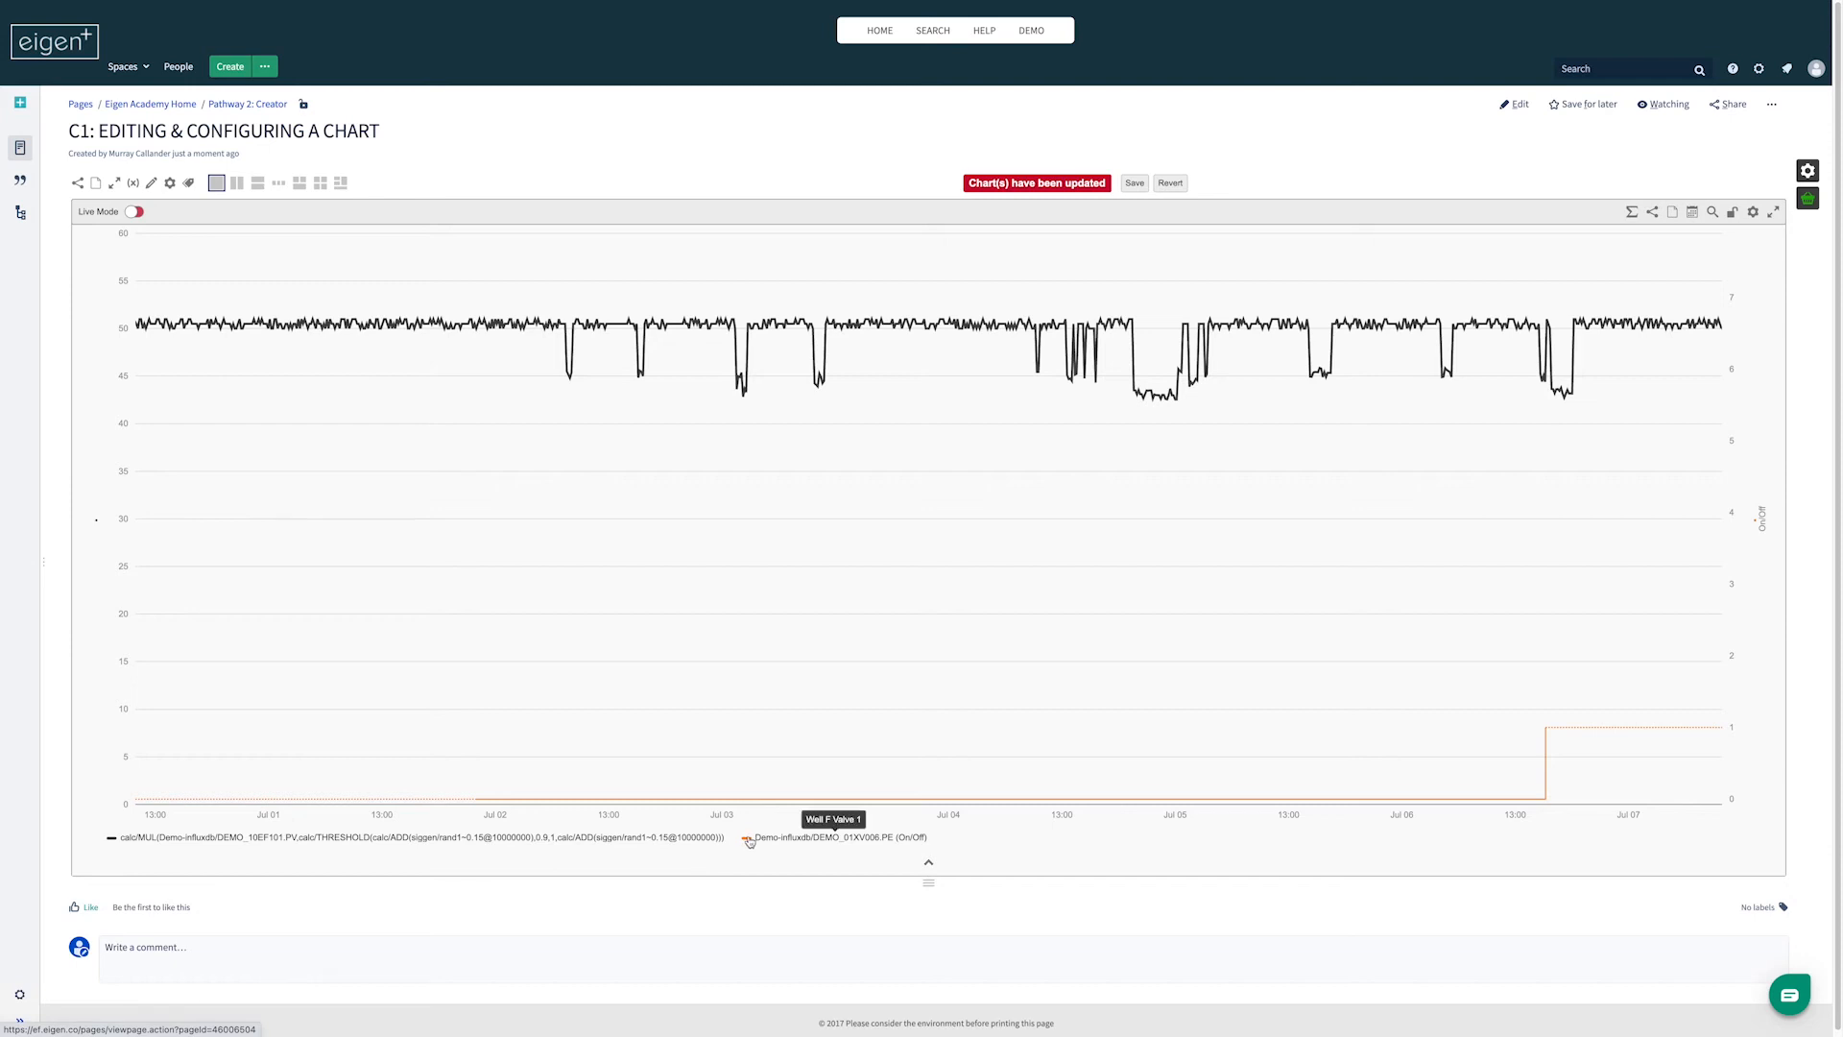
# - Place the Demo-influxdb/DEMO_01XV006.PE trend first in the legend and rename it with its description, Well F Valve 1
pyautogui.moveTo(750, 844); pyautogui.dragTo(120, 845)
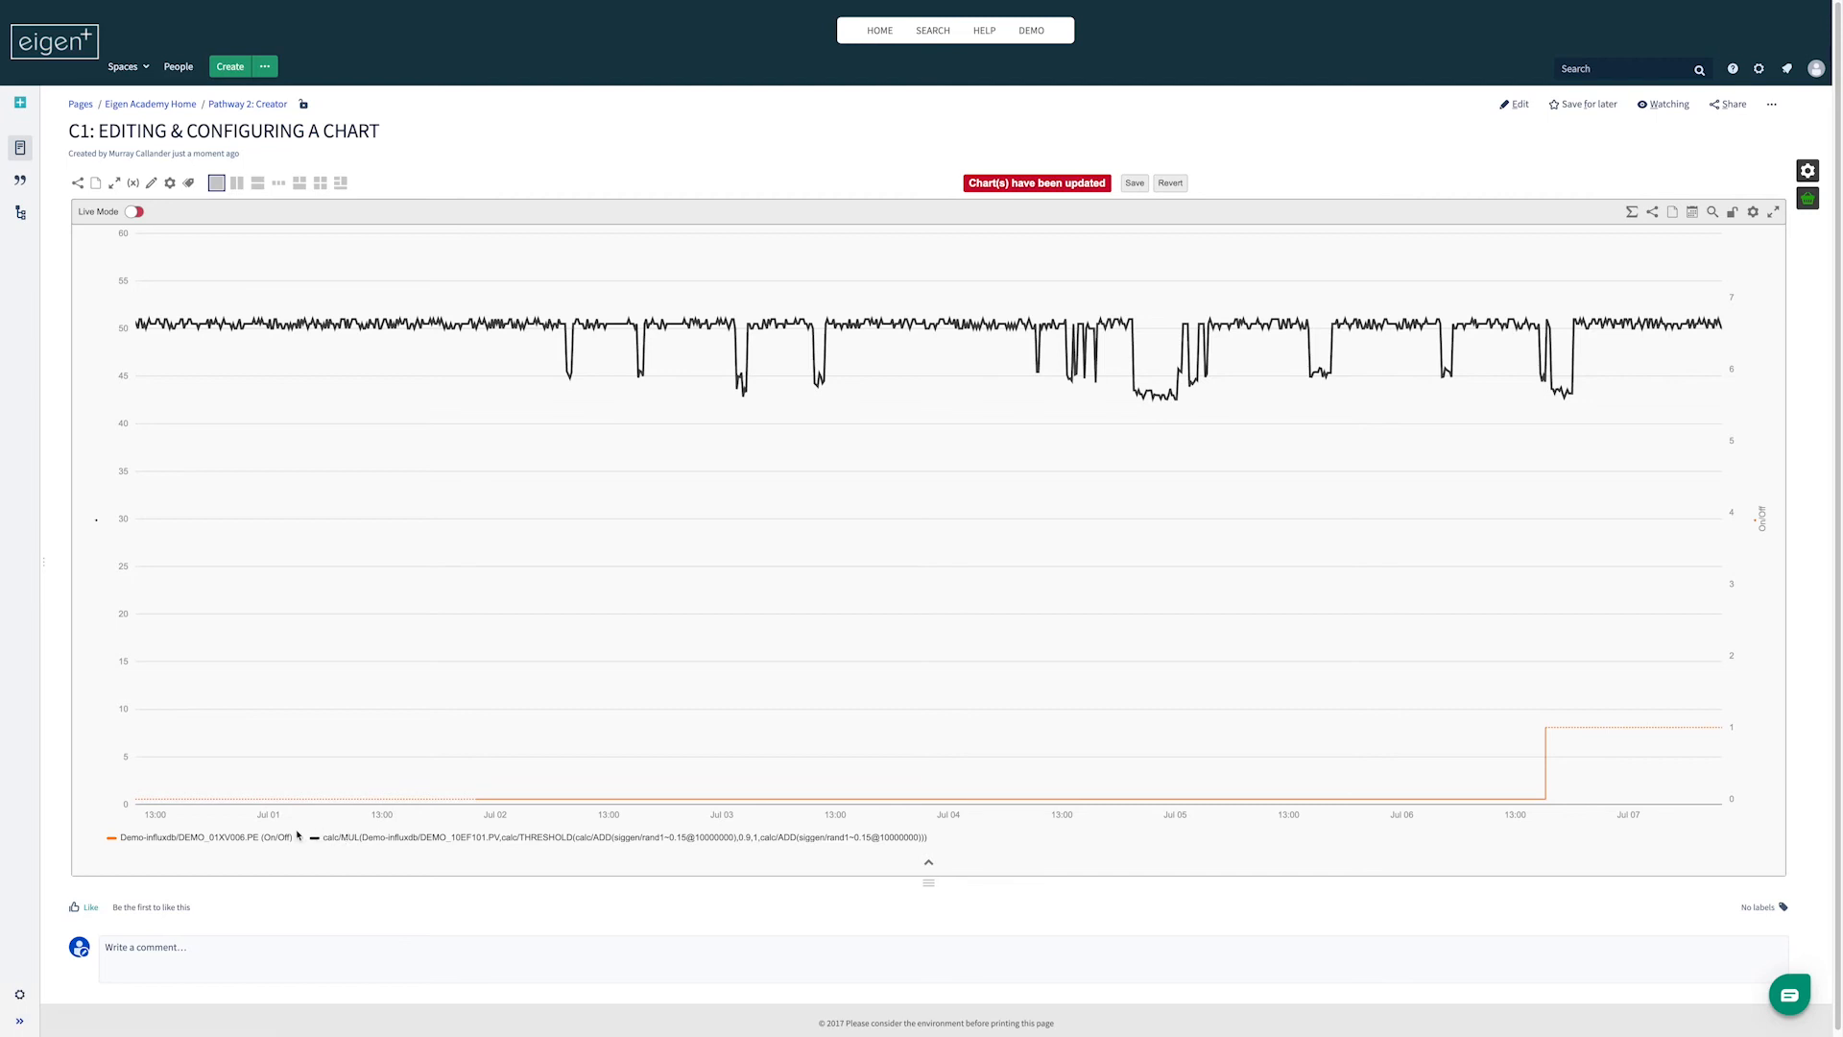
pyautogui.click(243, 842)
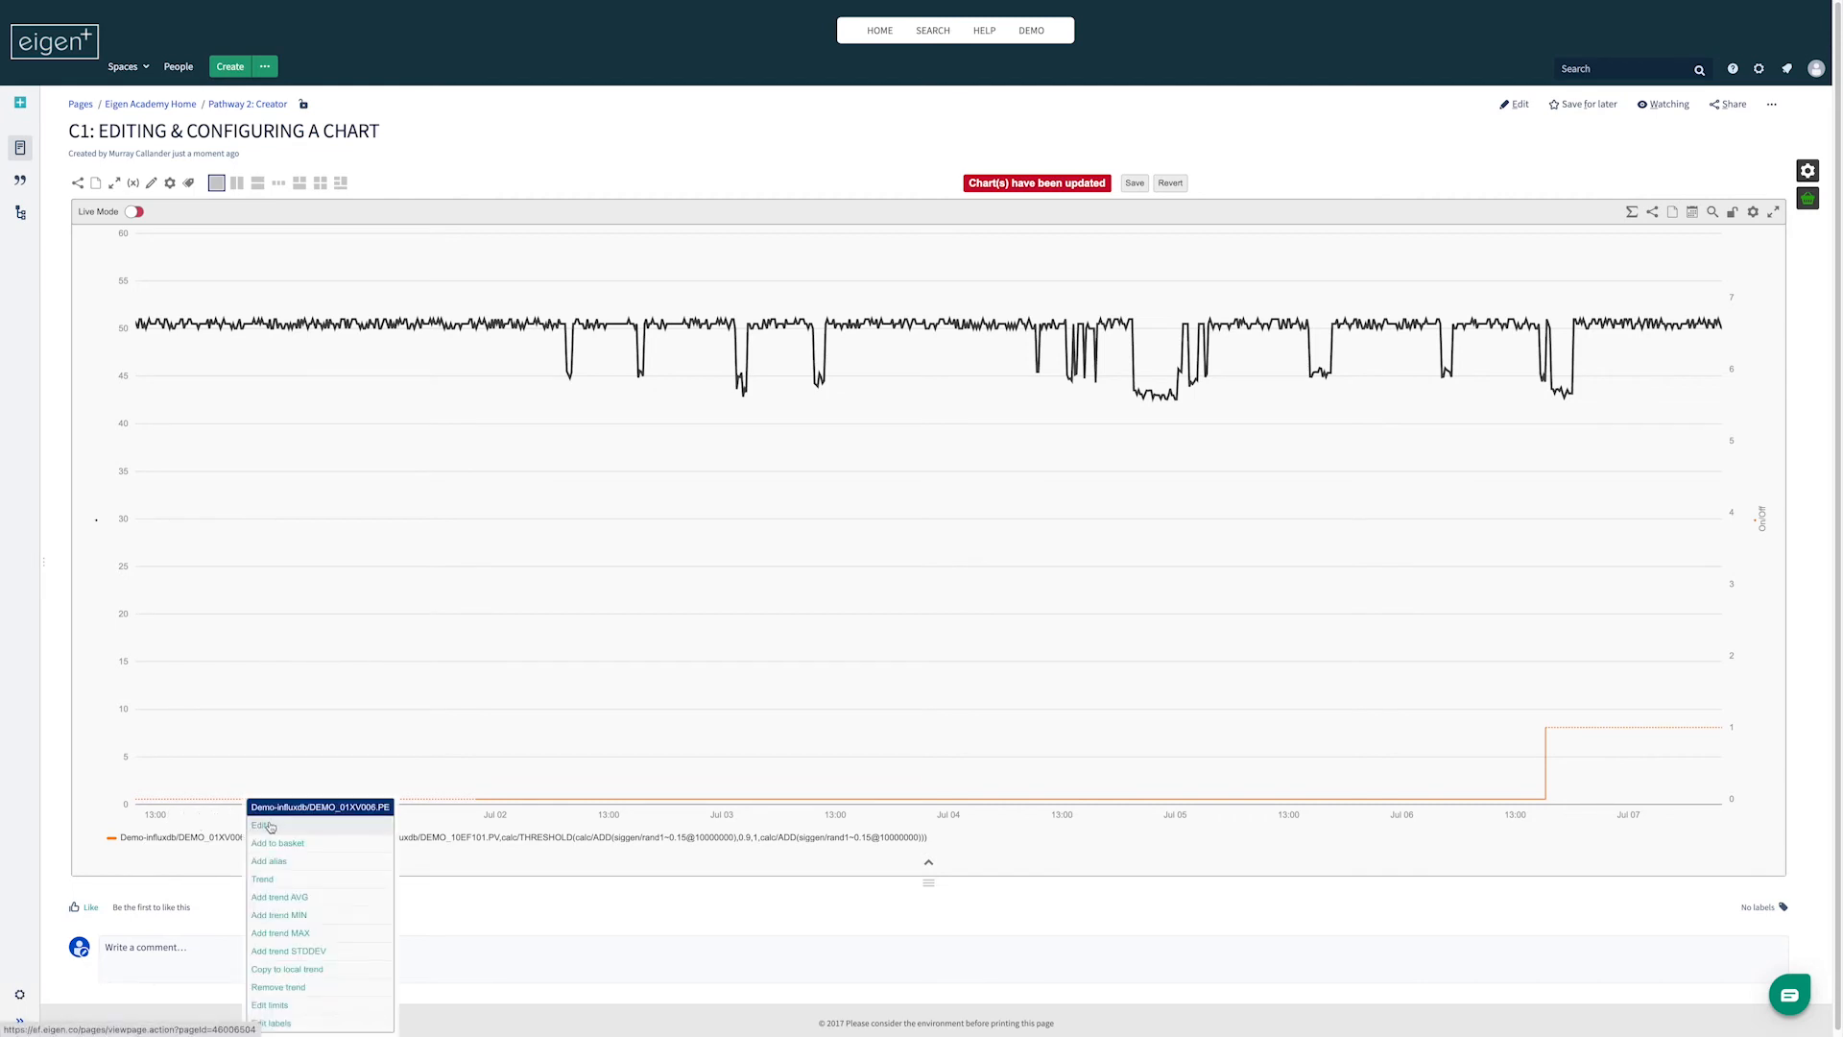
pyautogui.click(262, 825)
pyautogui.click(914, 477)
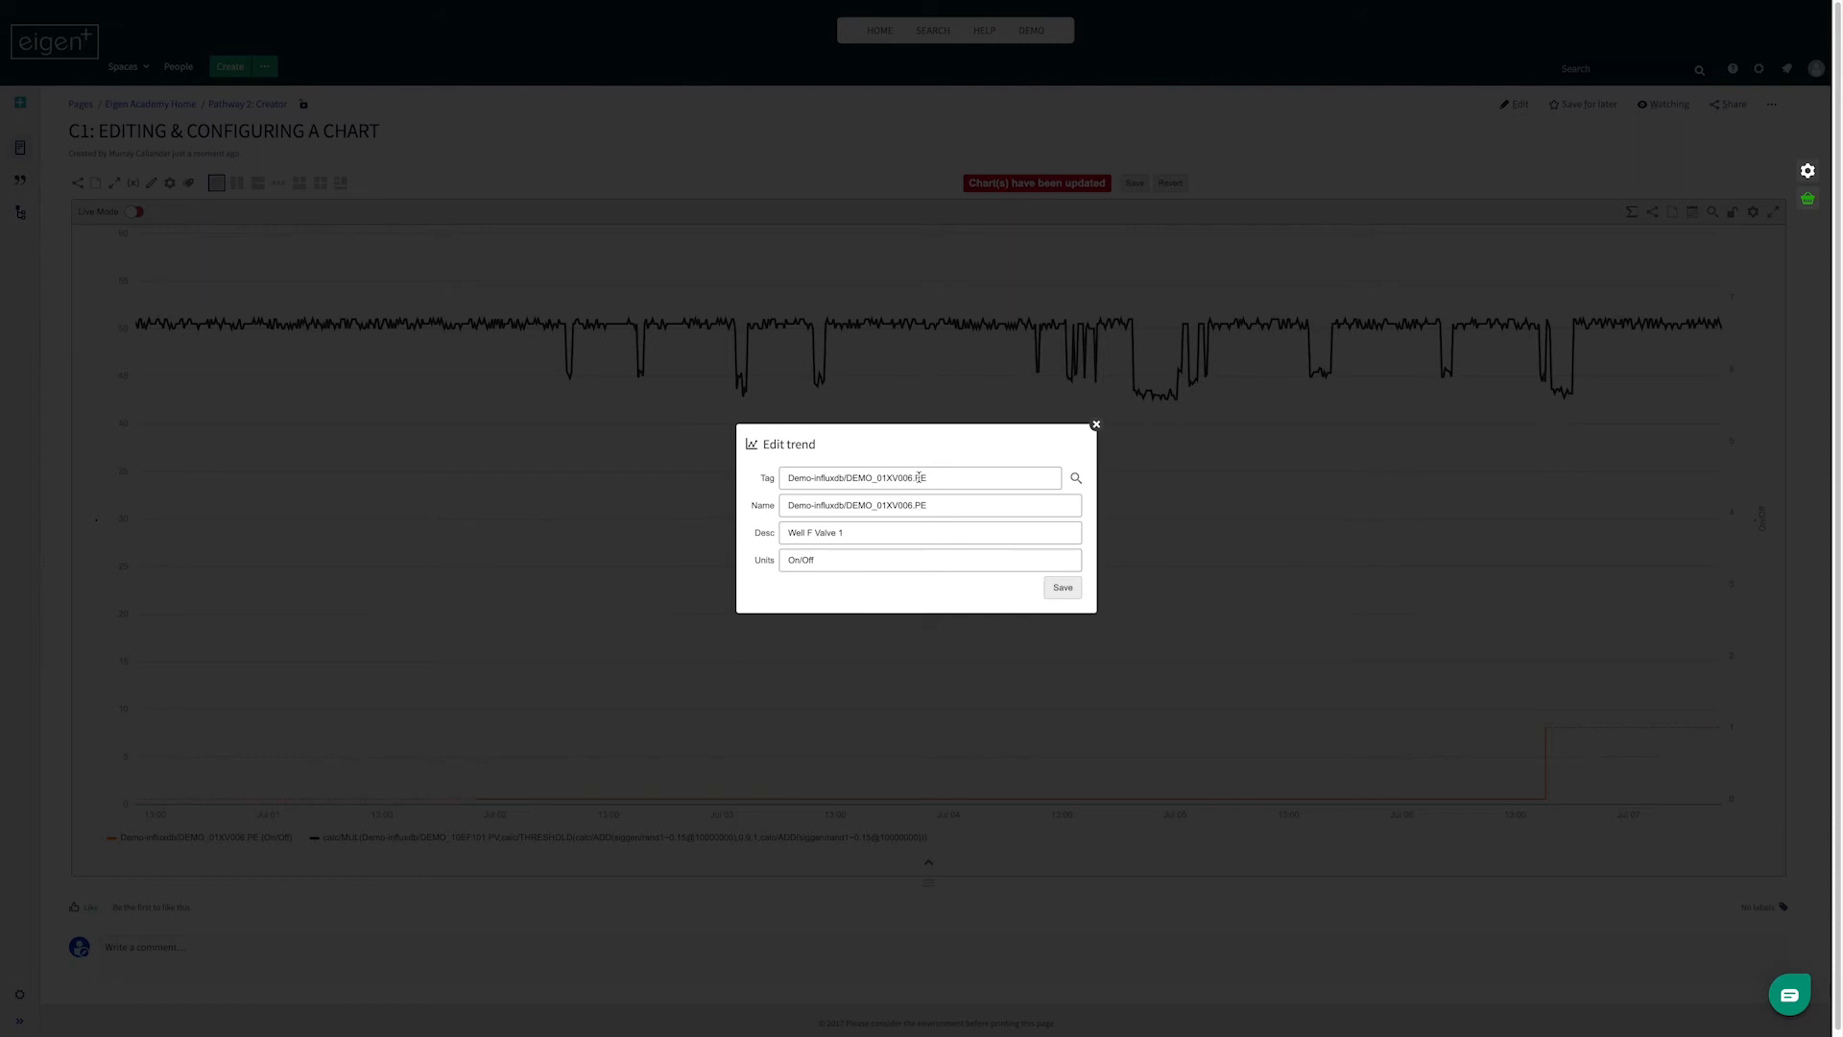
pyautogui.moveTo(937, 506); pyautogui.dragTo(789, 509)
pyautogui.moveTo(858, 532); pyautogui.dragTo(783, 531)
pyautogui.hotkey('ctrl', 'c')
pyautogui.click(970, 506)
pyautogui.hotkey('ctrl', 'a')
pyautogui.hotkey('ctrl', 'v')
pyautogui.click(1064, 589)
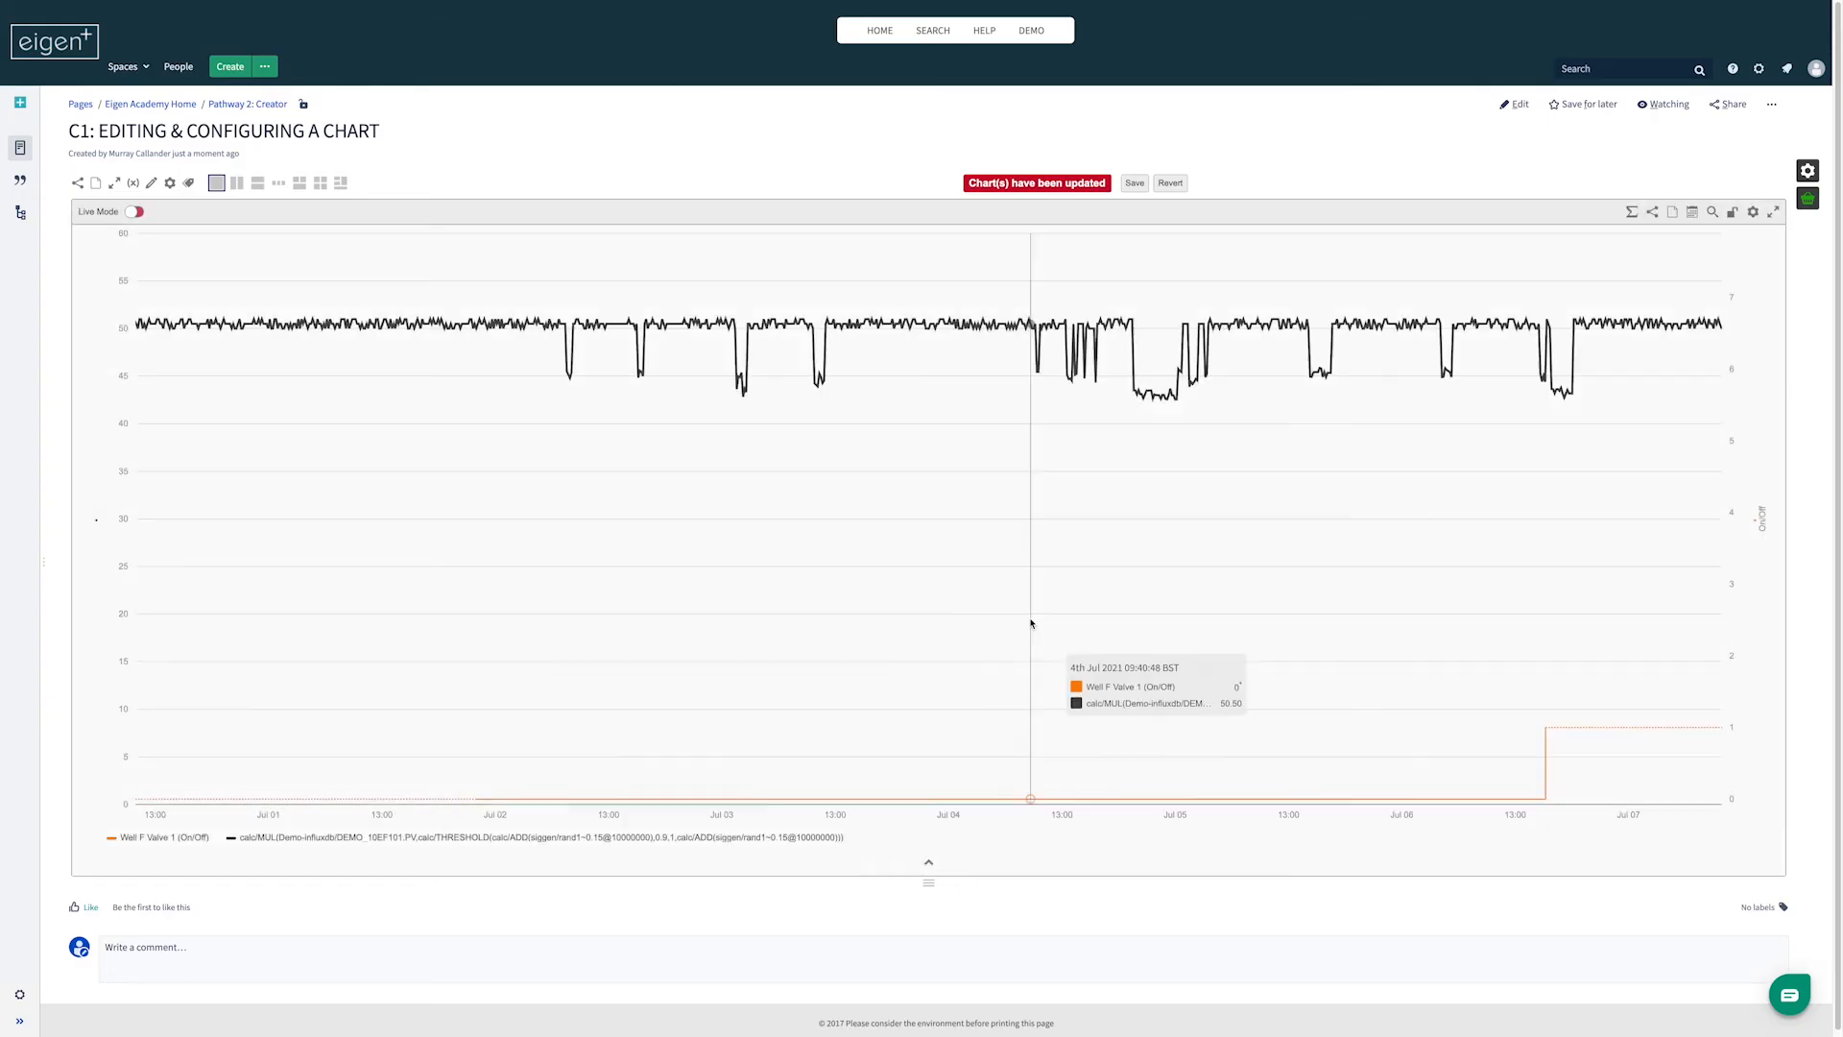
# - Rename the calc/MUL trend in the legend as Example Analogue signal
pyautogui.click(280, 843)
pyautogui.click(309, 815)
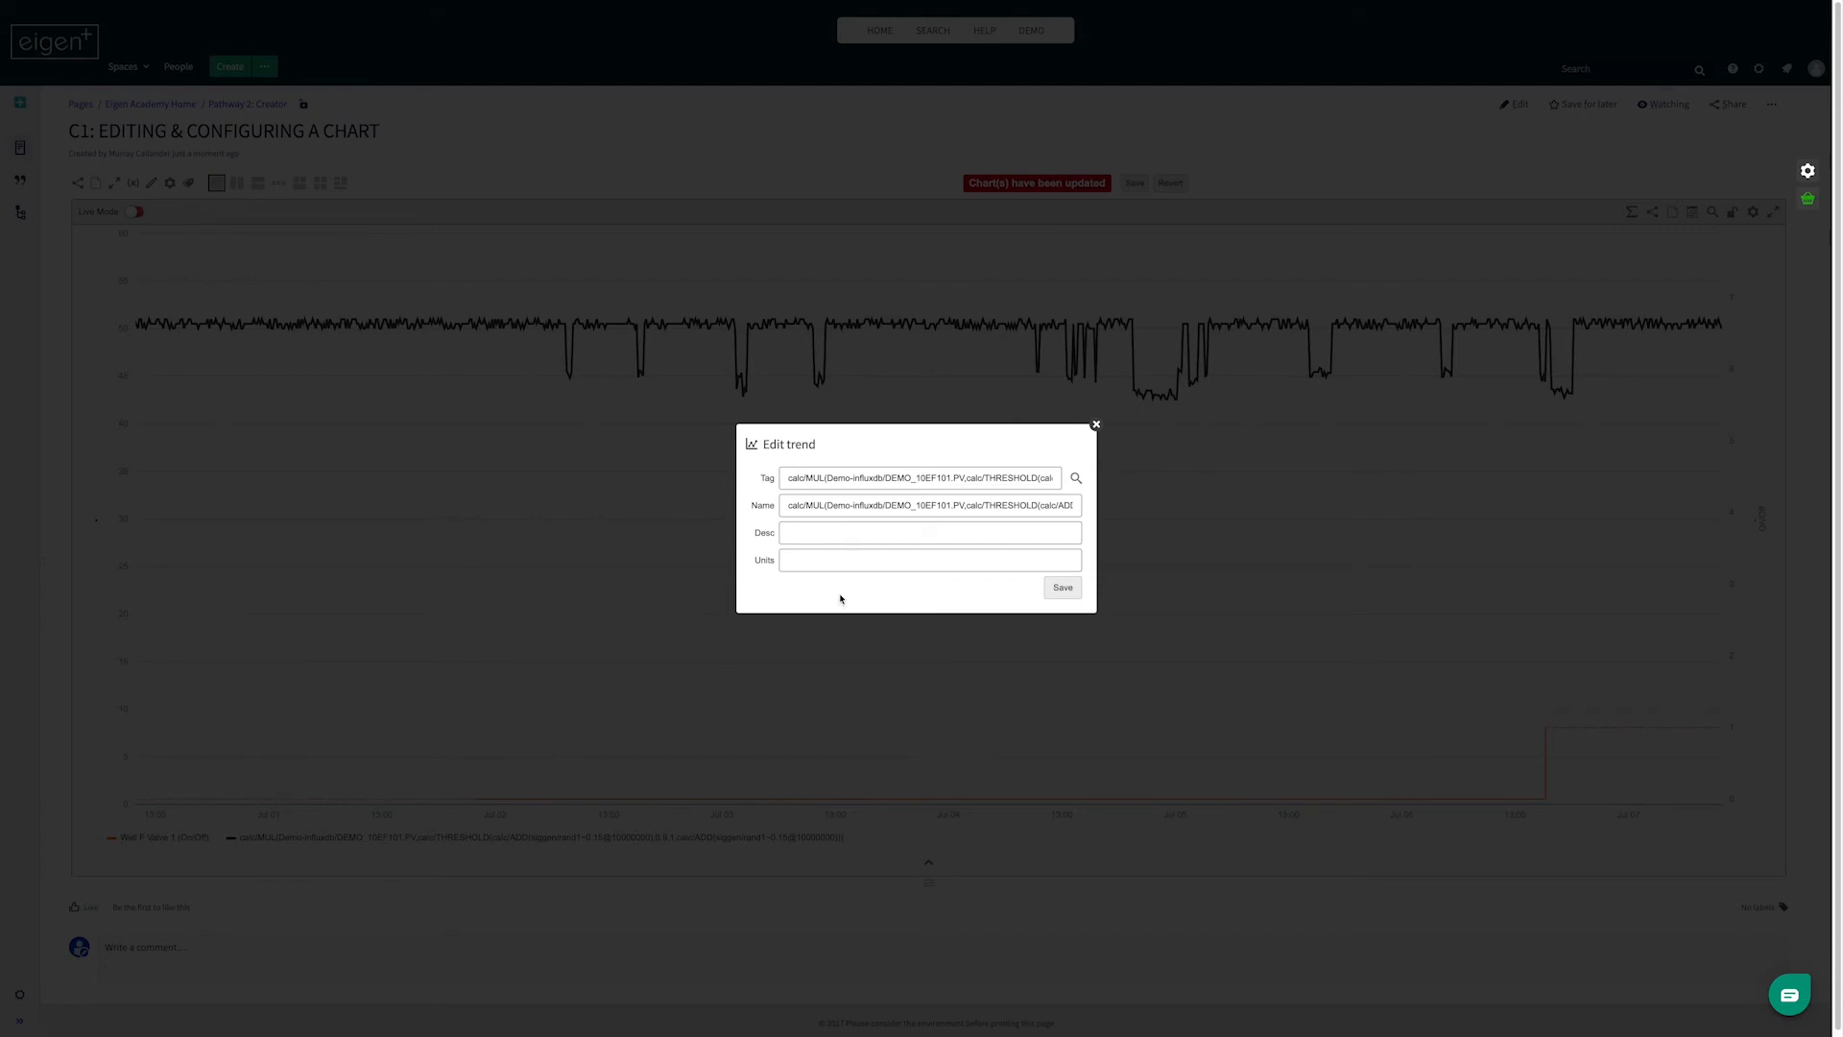
pyautogui.click(862, 508)
pyautogui.hotkey('ctrl', 'a')
pyautogui.write('Exam')
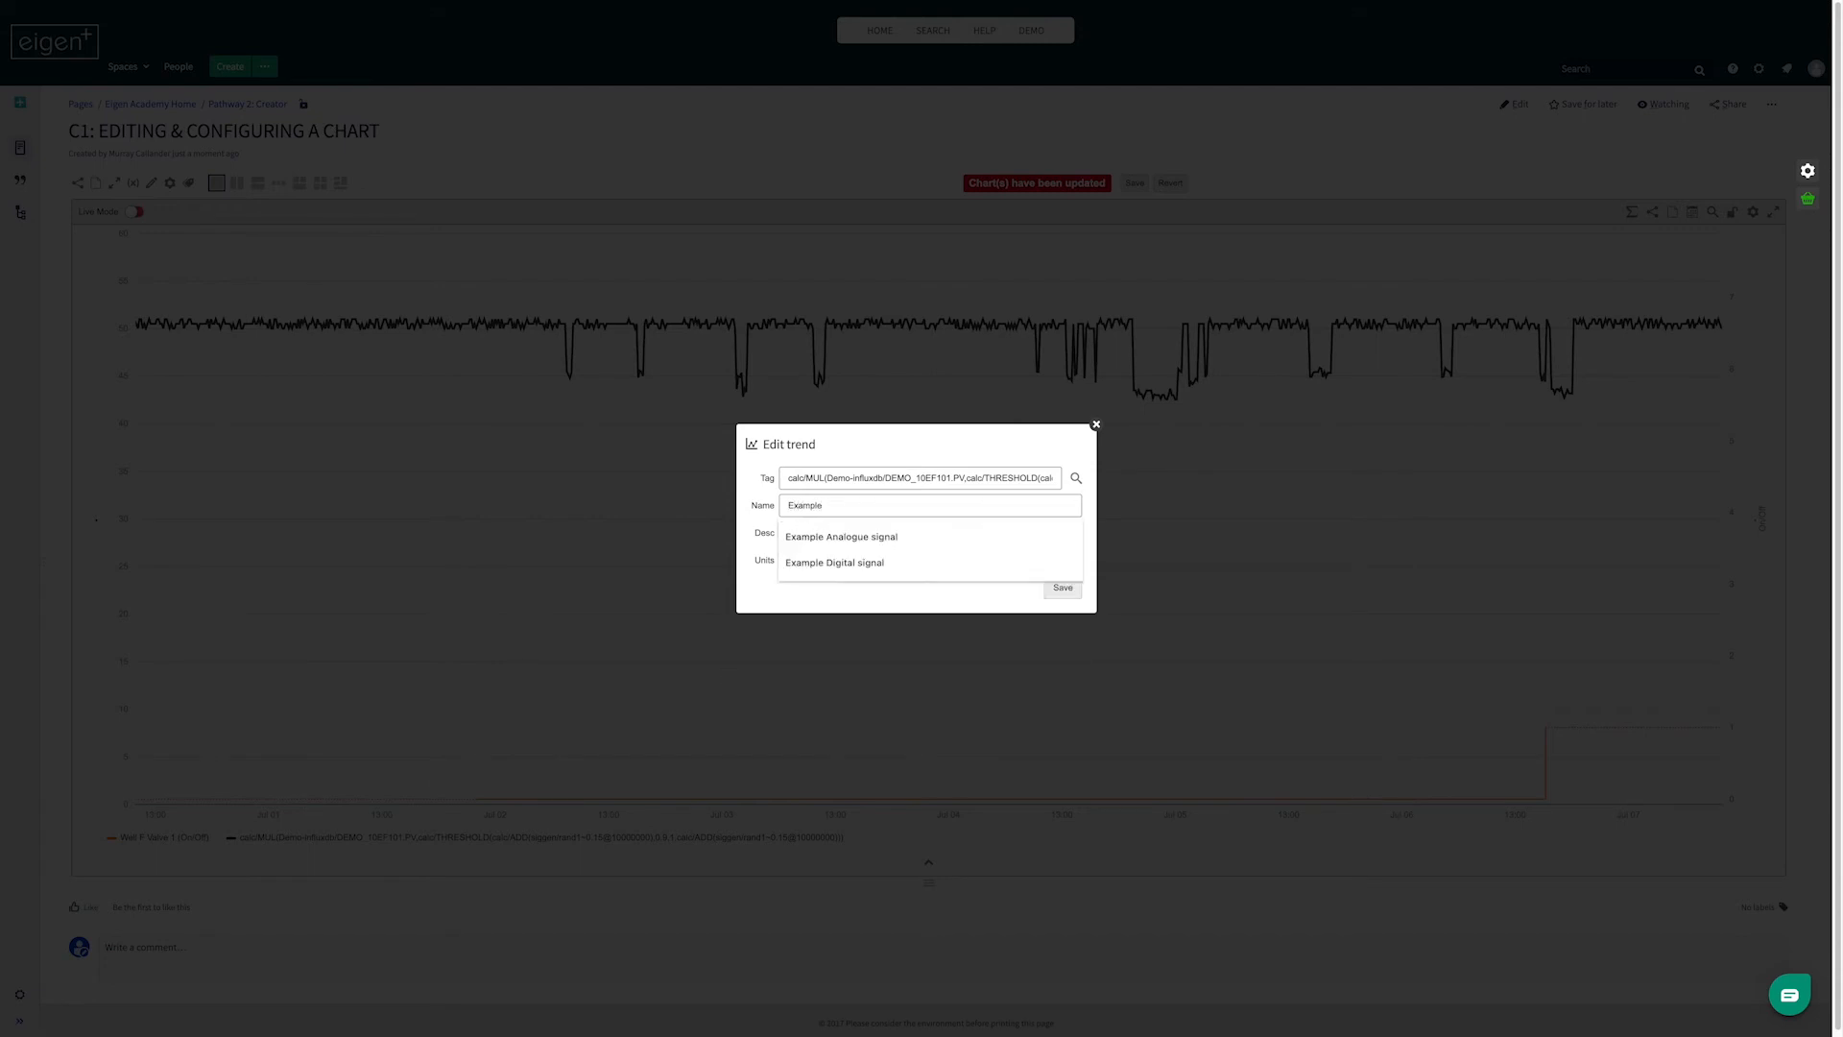
pyautogui.write('ple')
pyautogui.click(912, 536)
pyautogui.click(1062, 587)
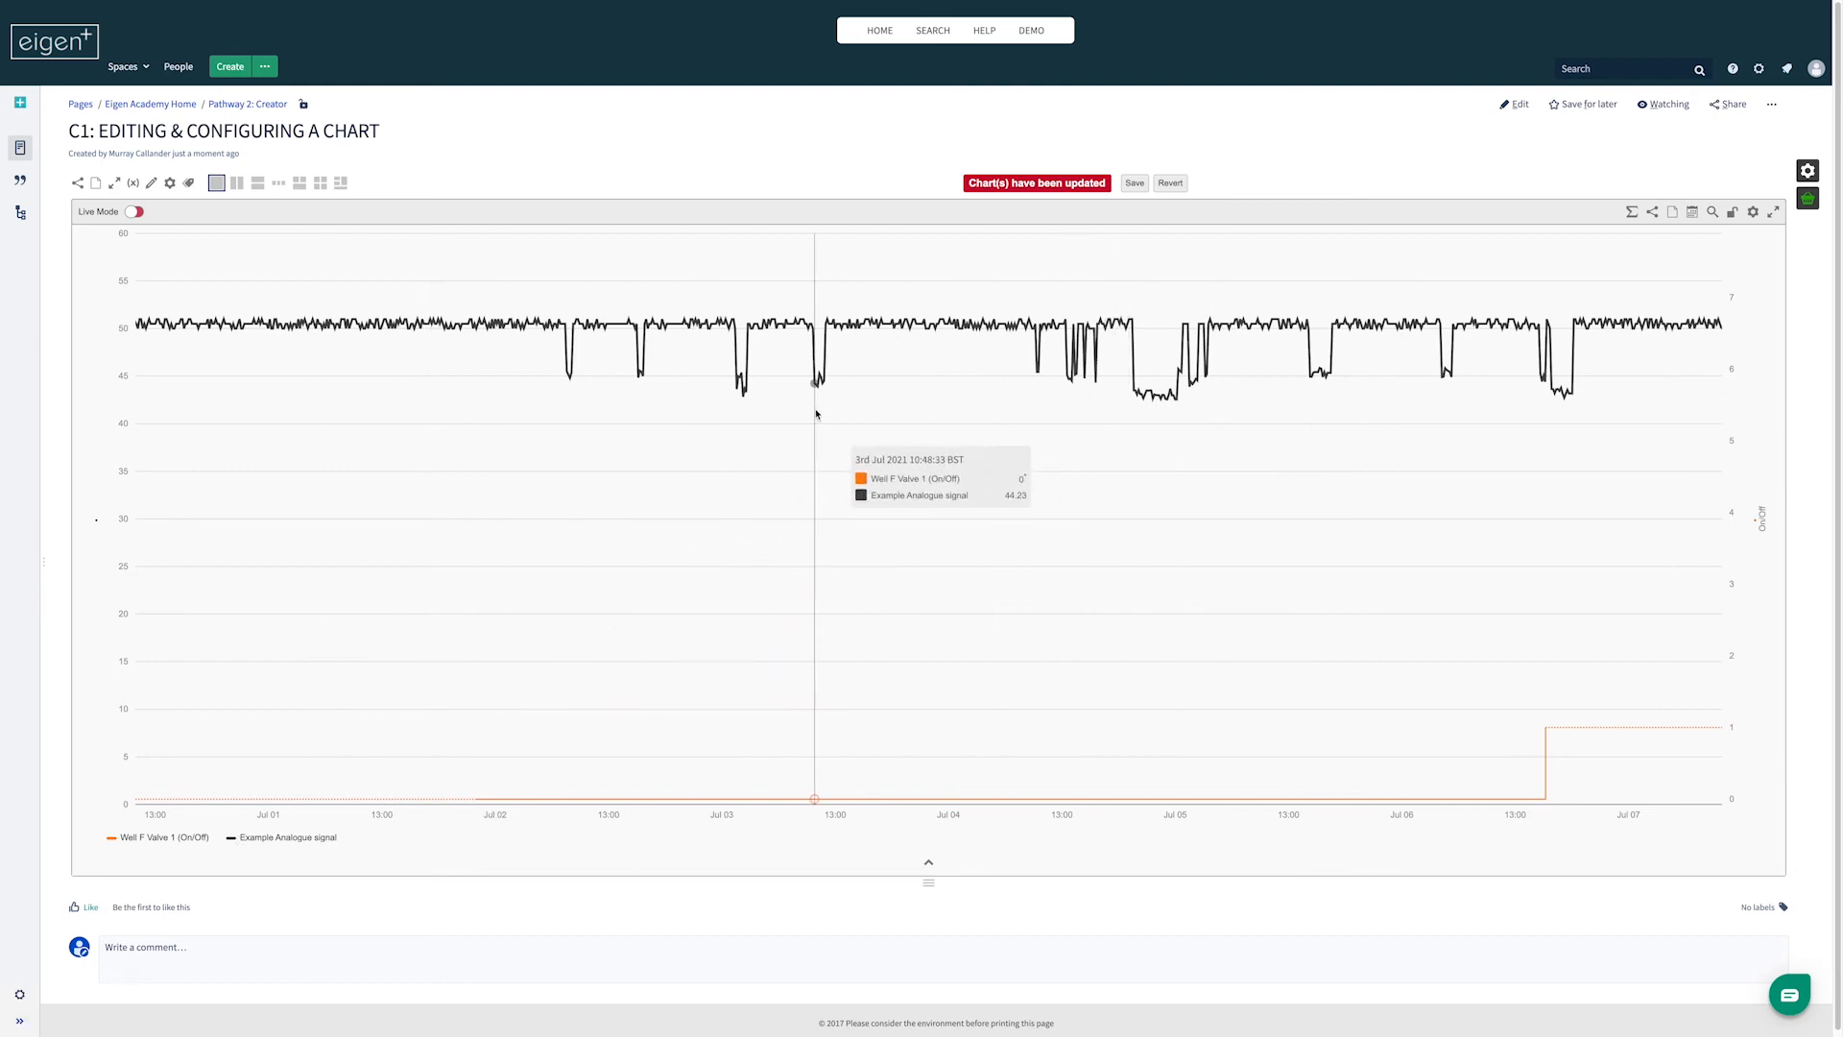
# - Add the calc/MUL low frequency warning limit from the basket to the chart
pyautogui.scroll(-1, 816, 415)
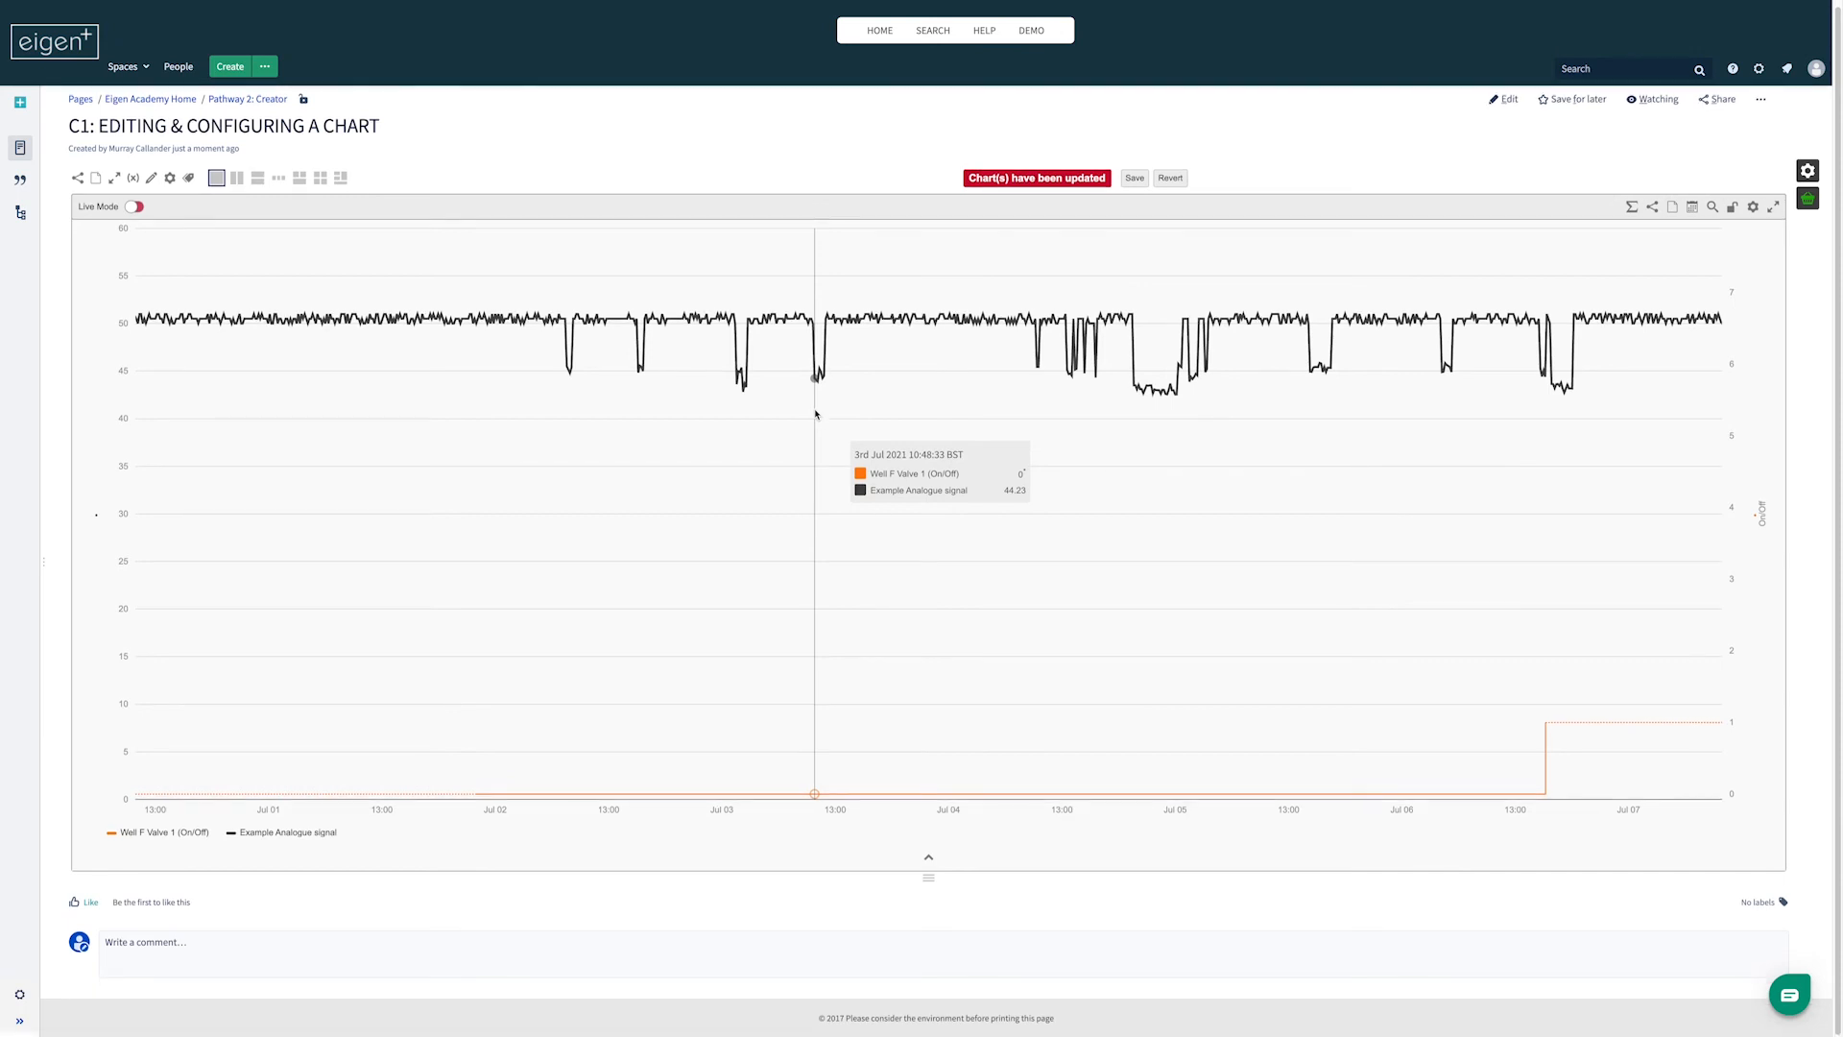
pyautogui.click(1811, 199)
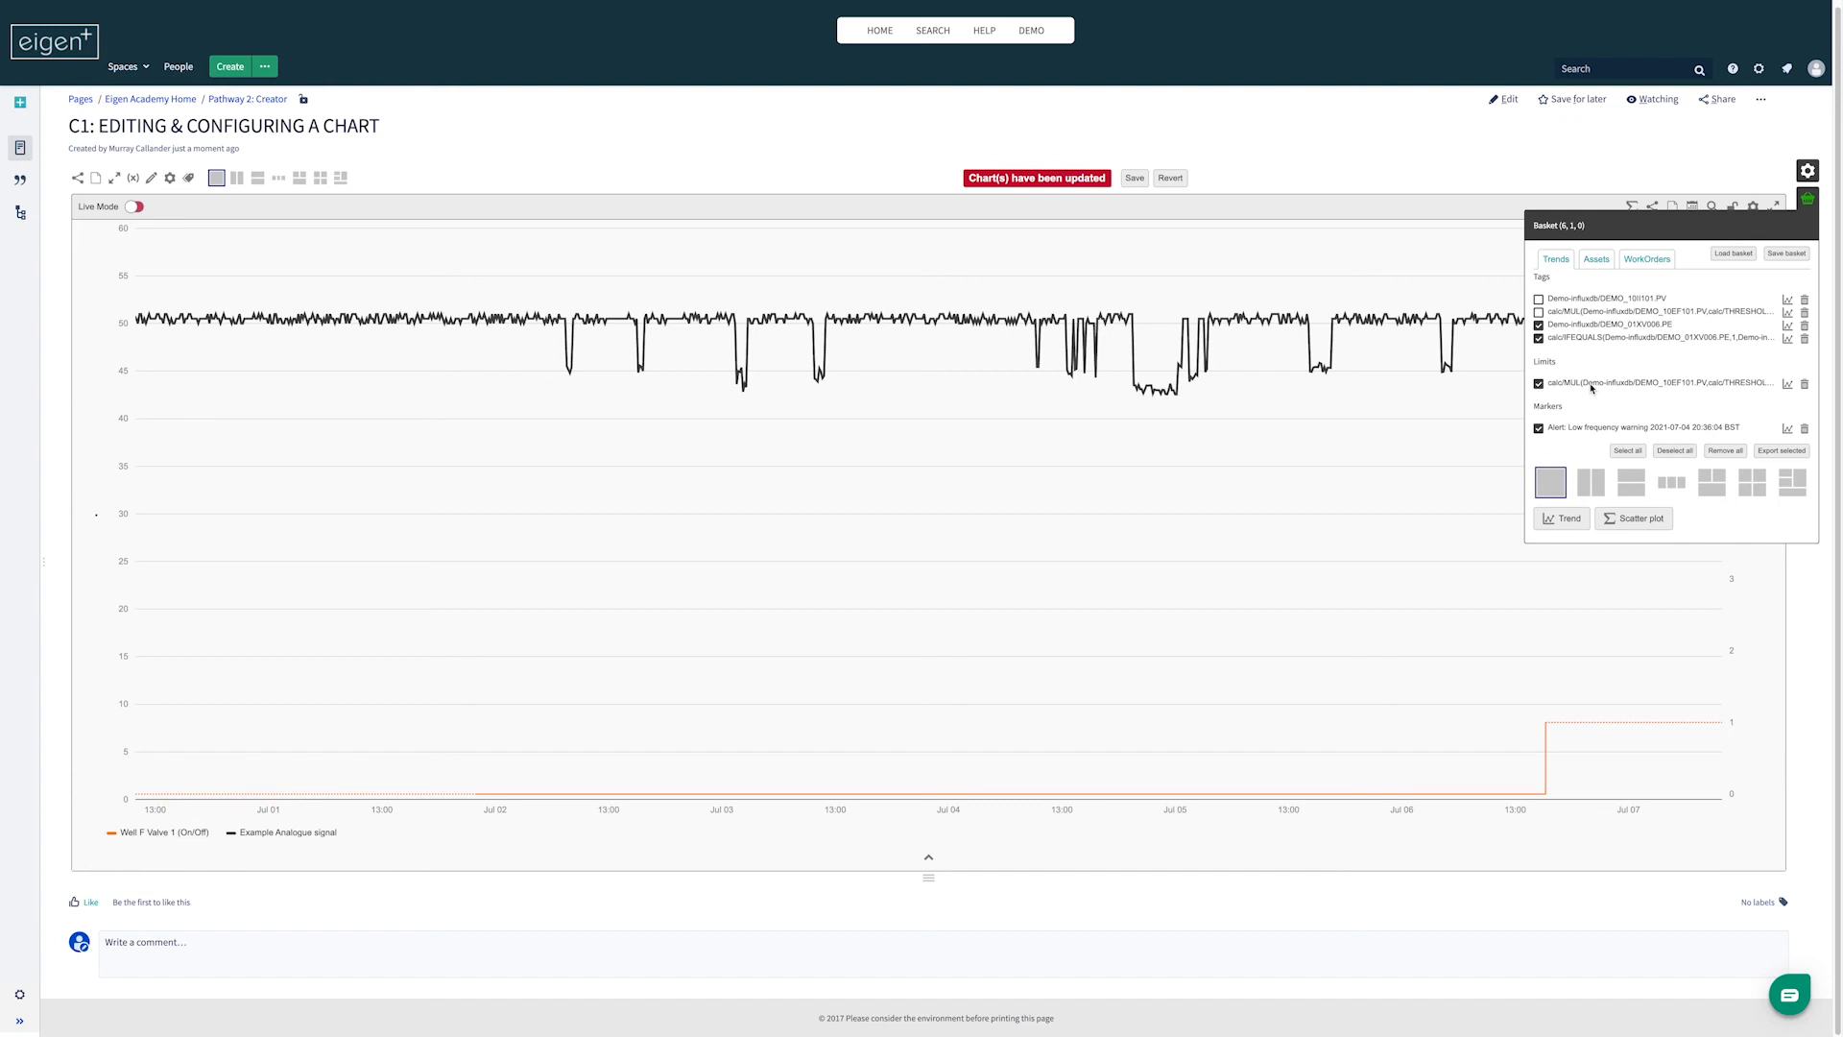
pyautogui.moveTo(1593, 387); pyautogui.dragTo(1095, 406)
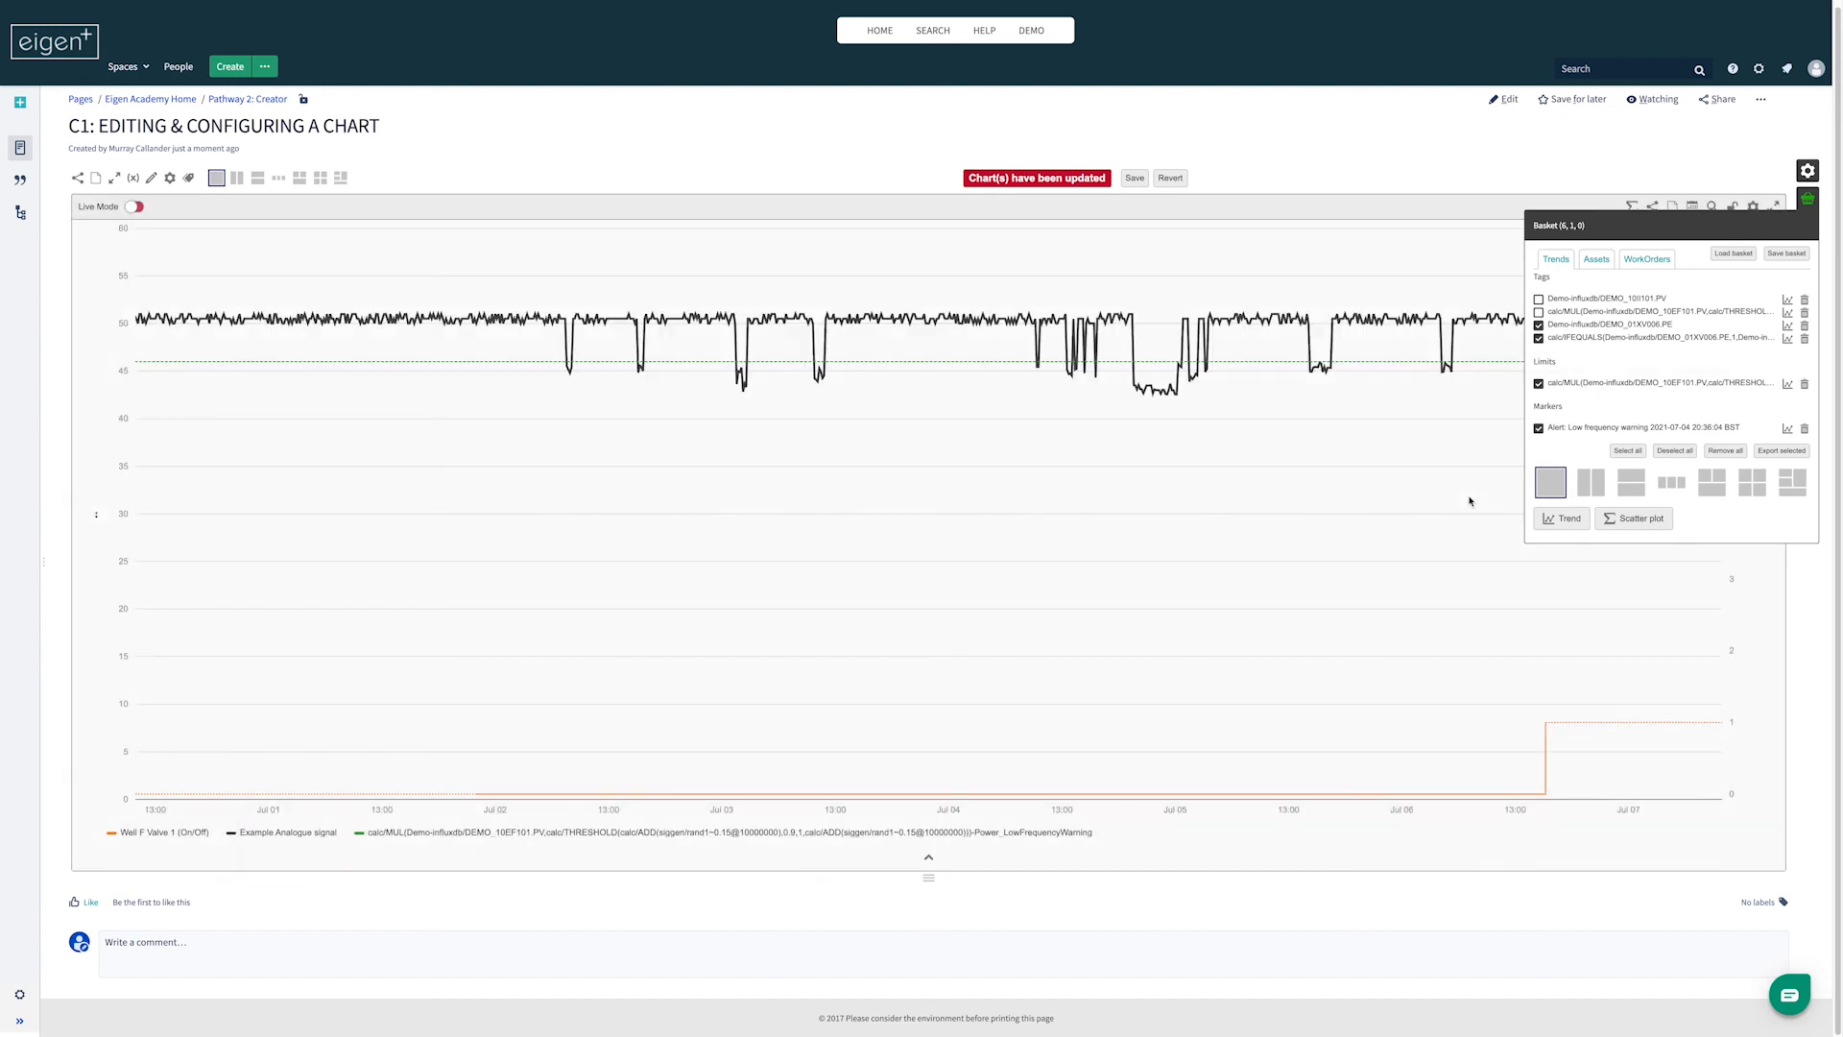
pyautogui.click(1808, 198)
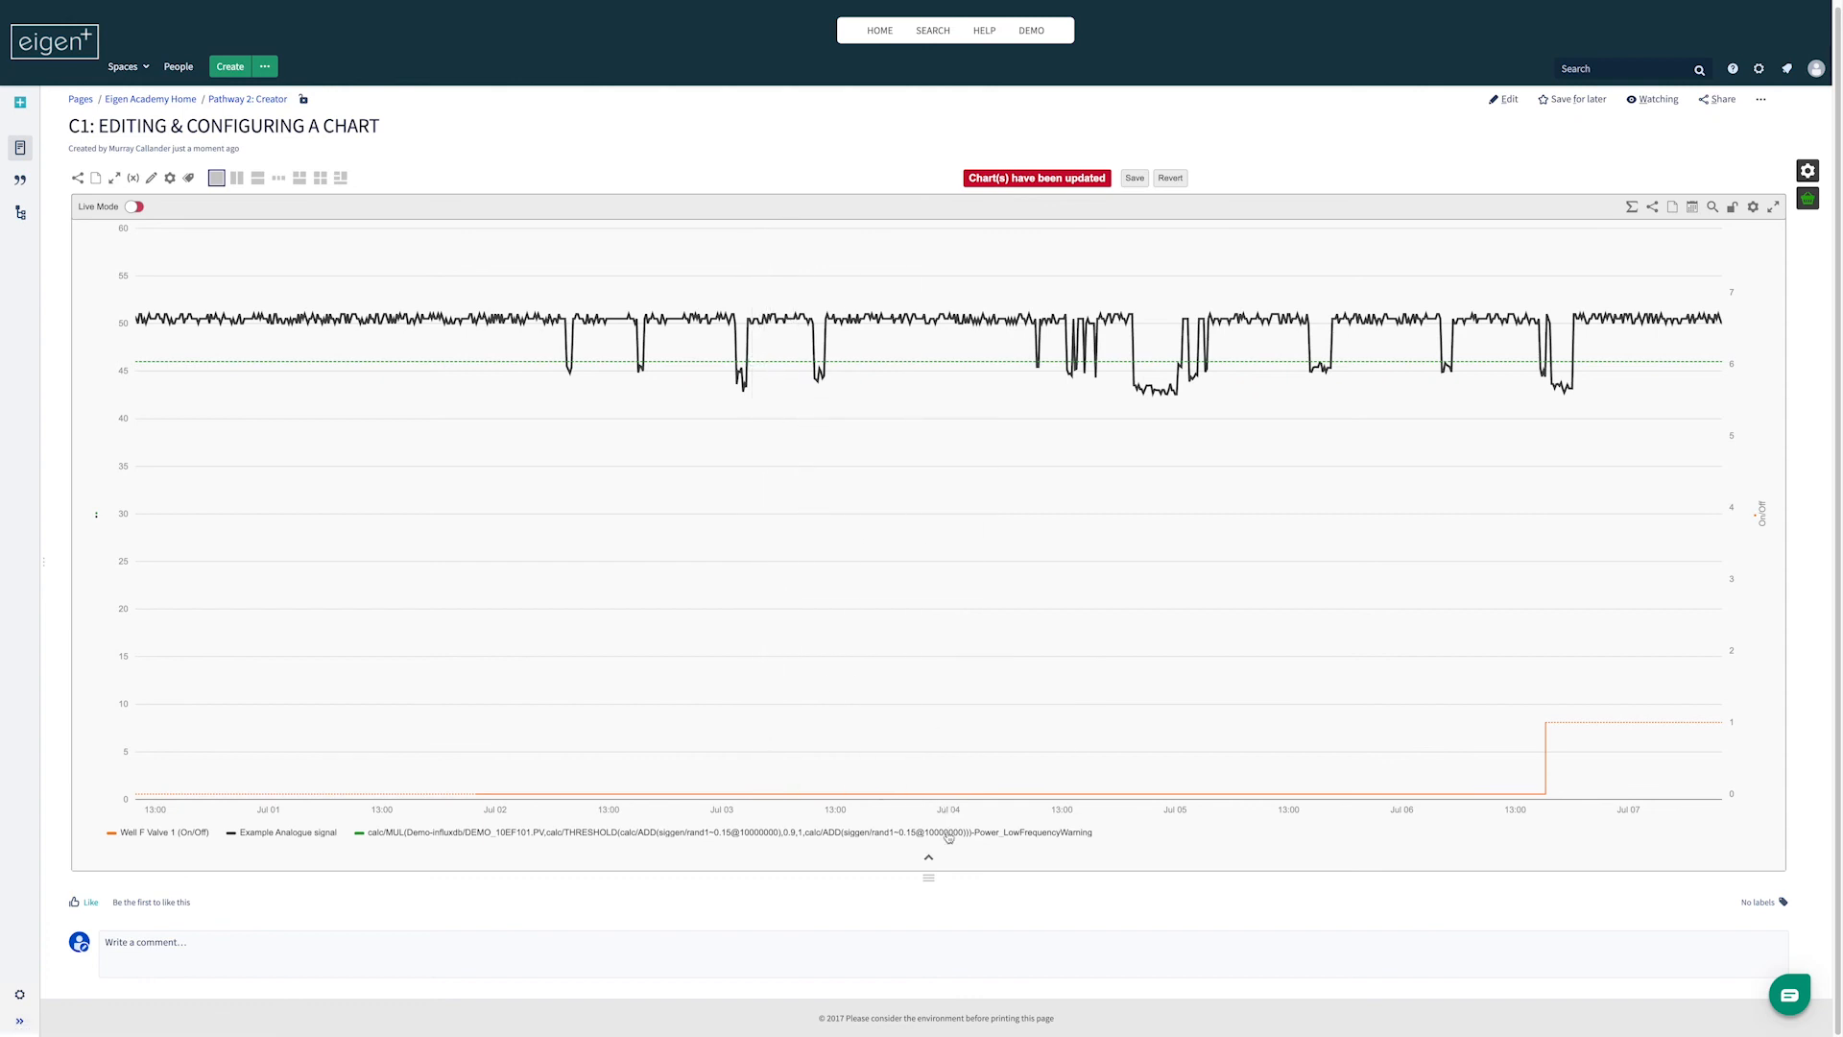
# - Change the line style of the green Power_LowFrequencyWarning limit to Dotted
pyautogui.click(928, 858)
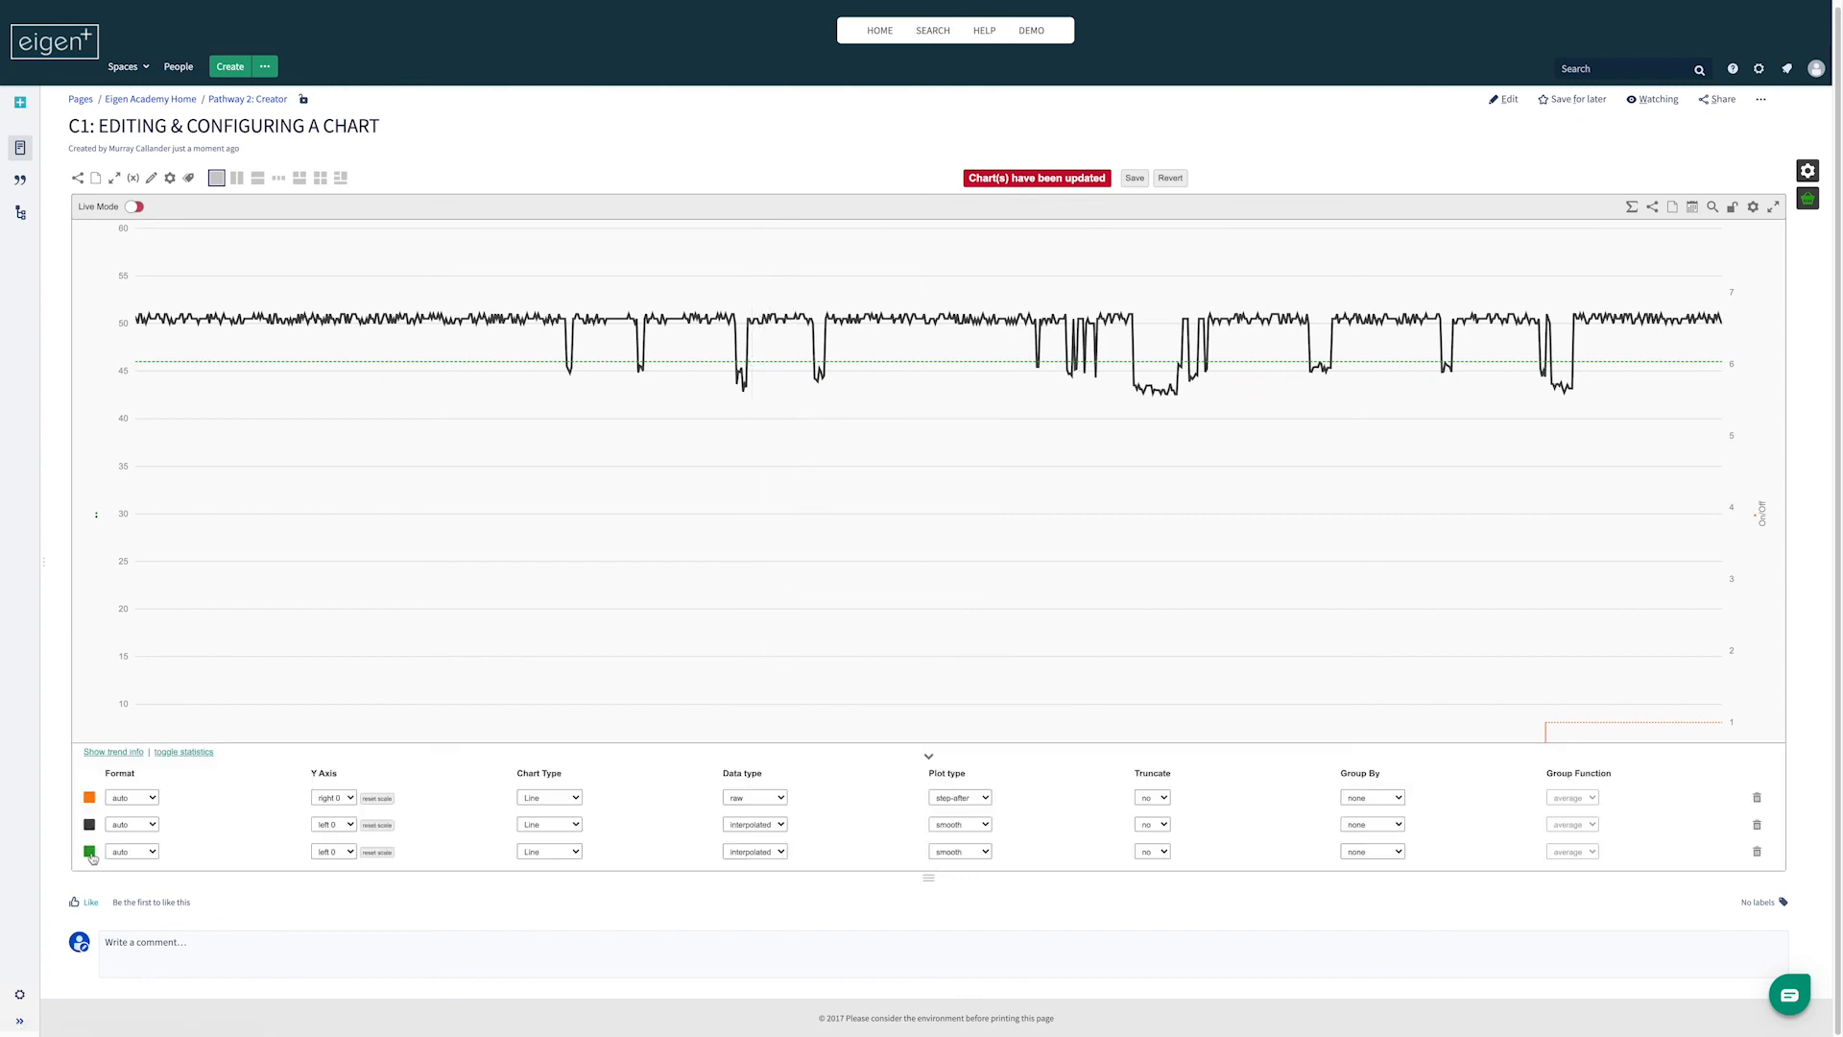
pyautogui.click(89, 851)
pyautogui.click(189, 872)
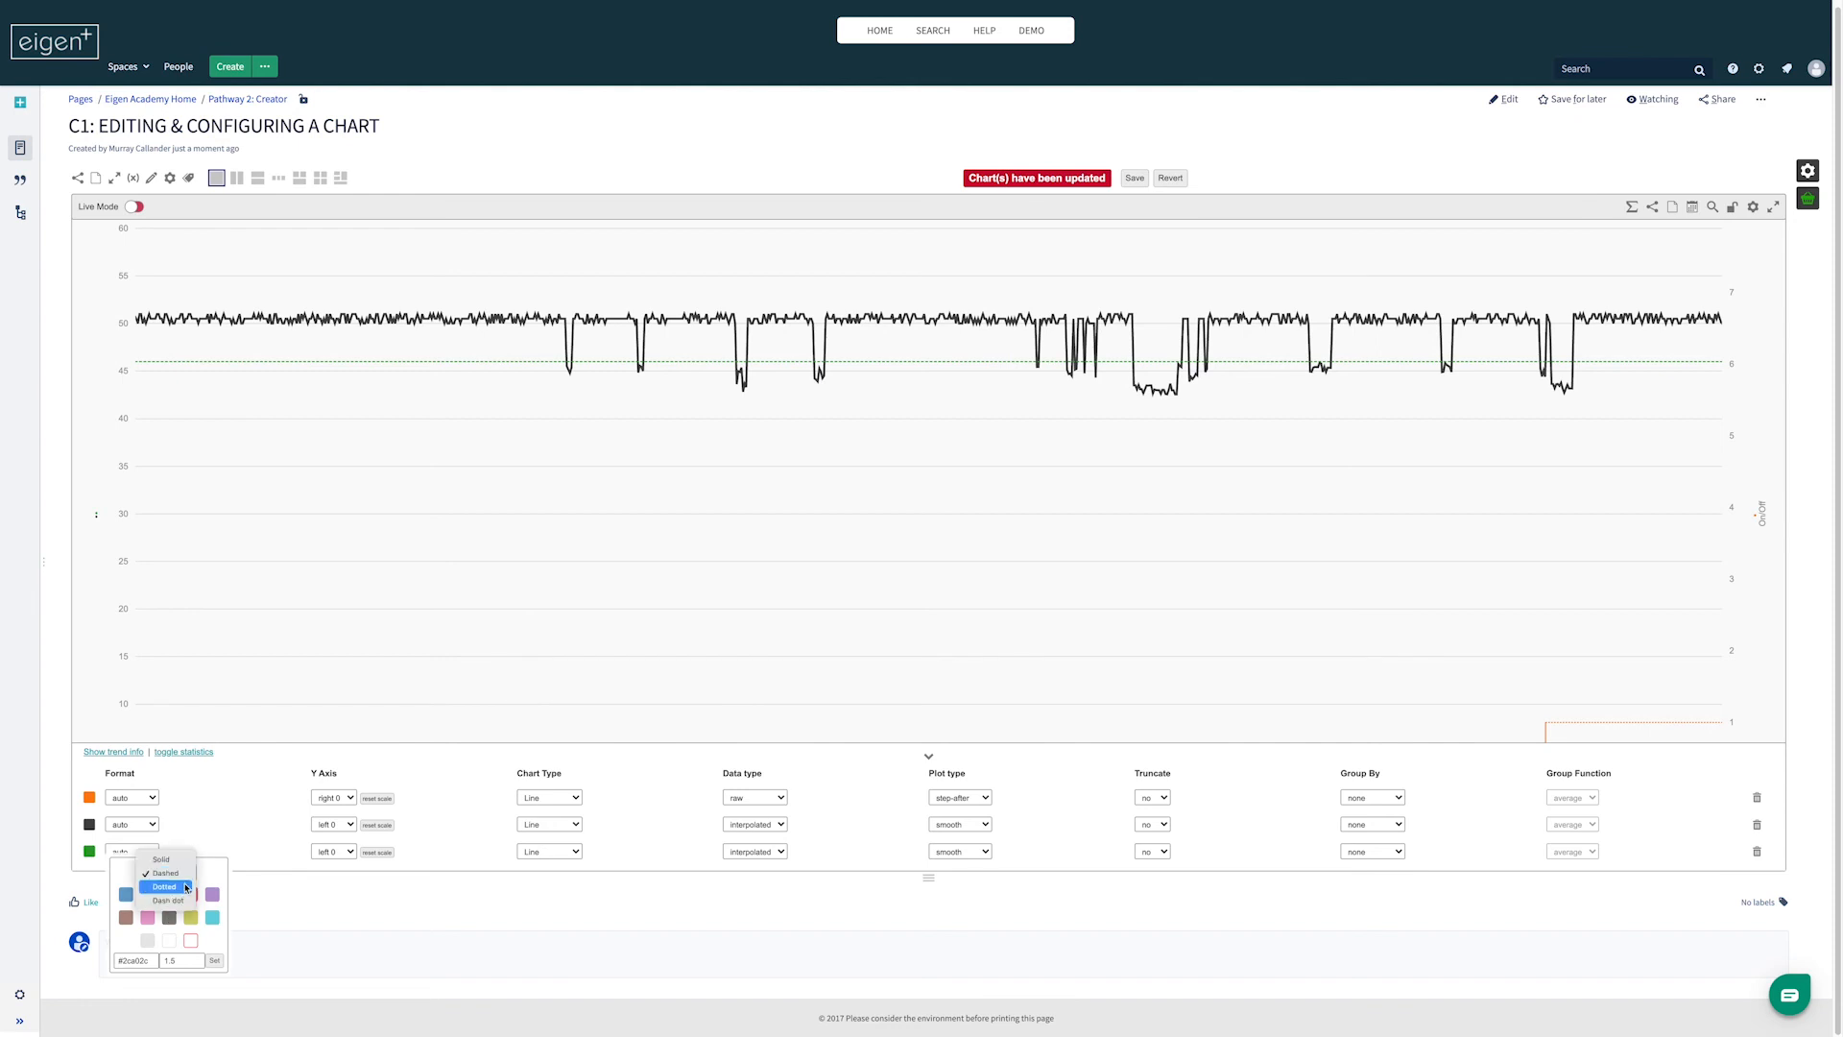
pyautogui.click(165, 886)
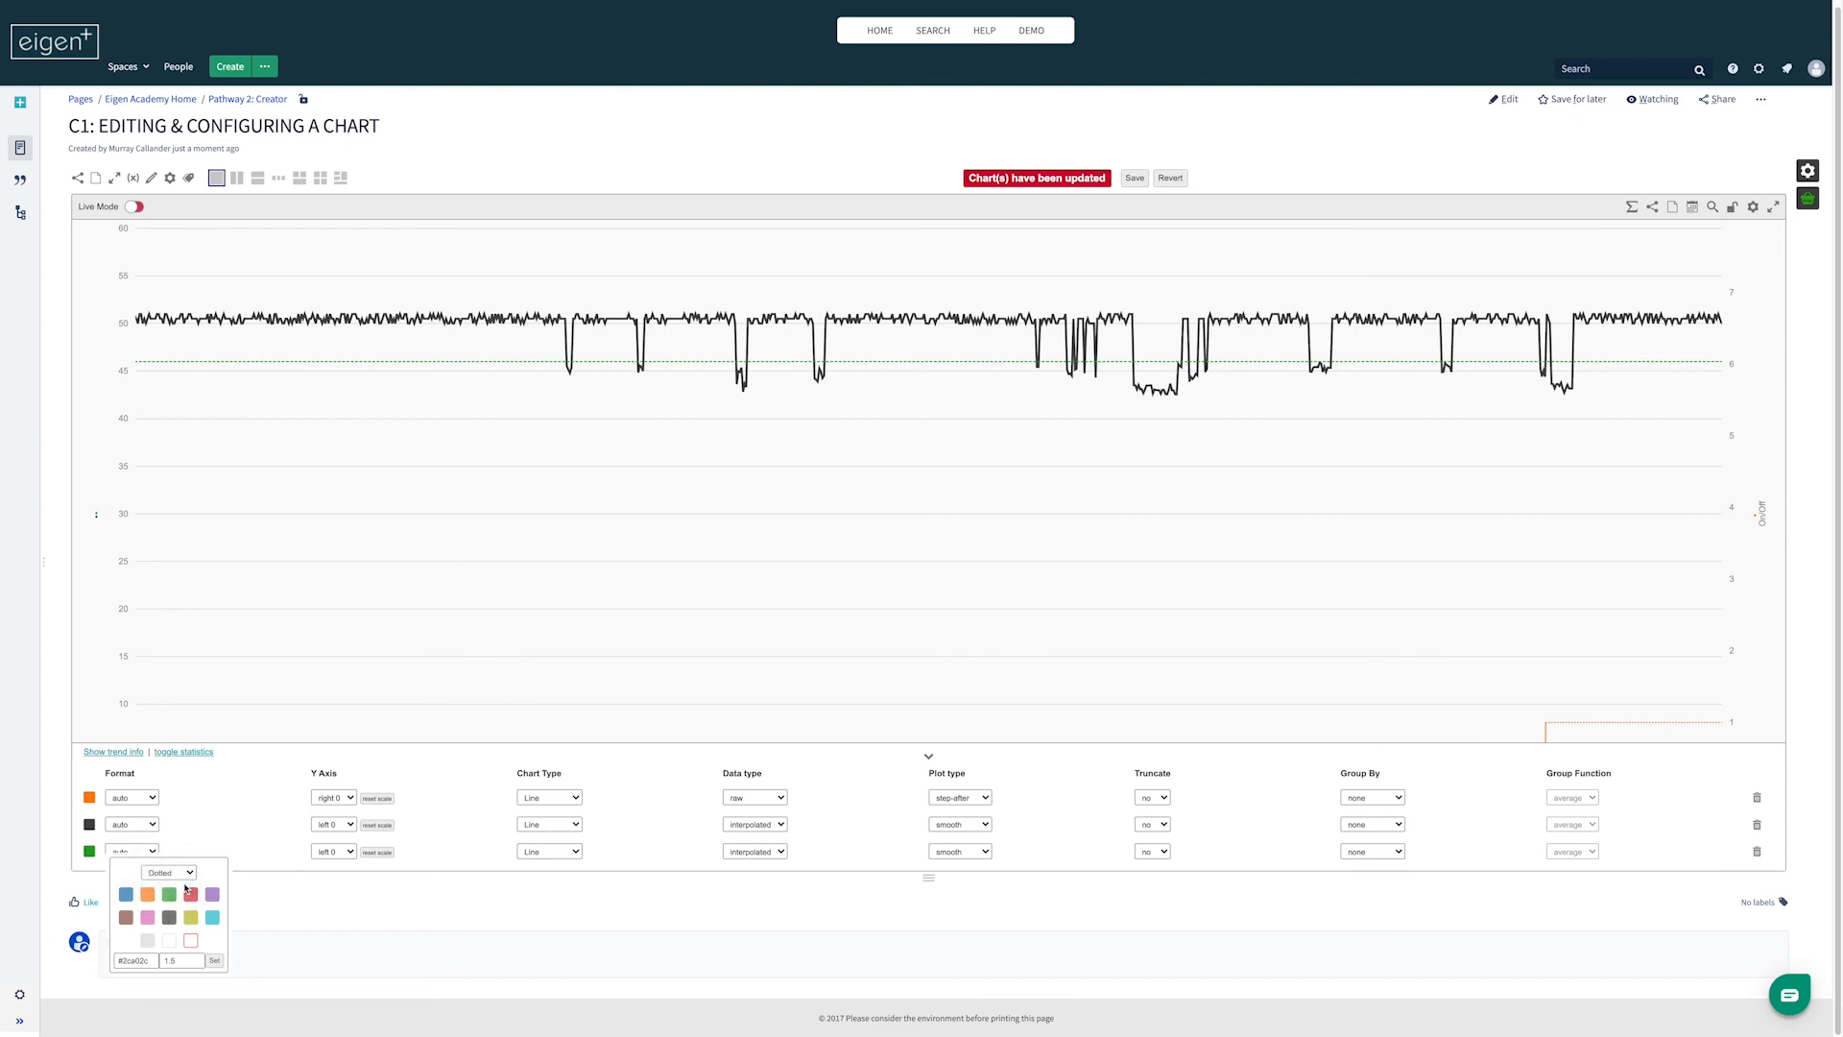
pyautogui.click(215, 961)
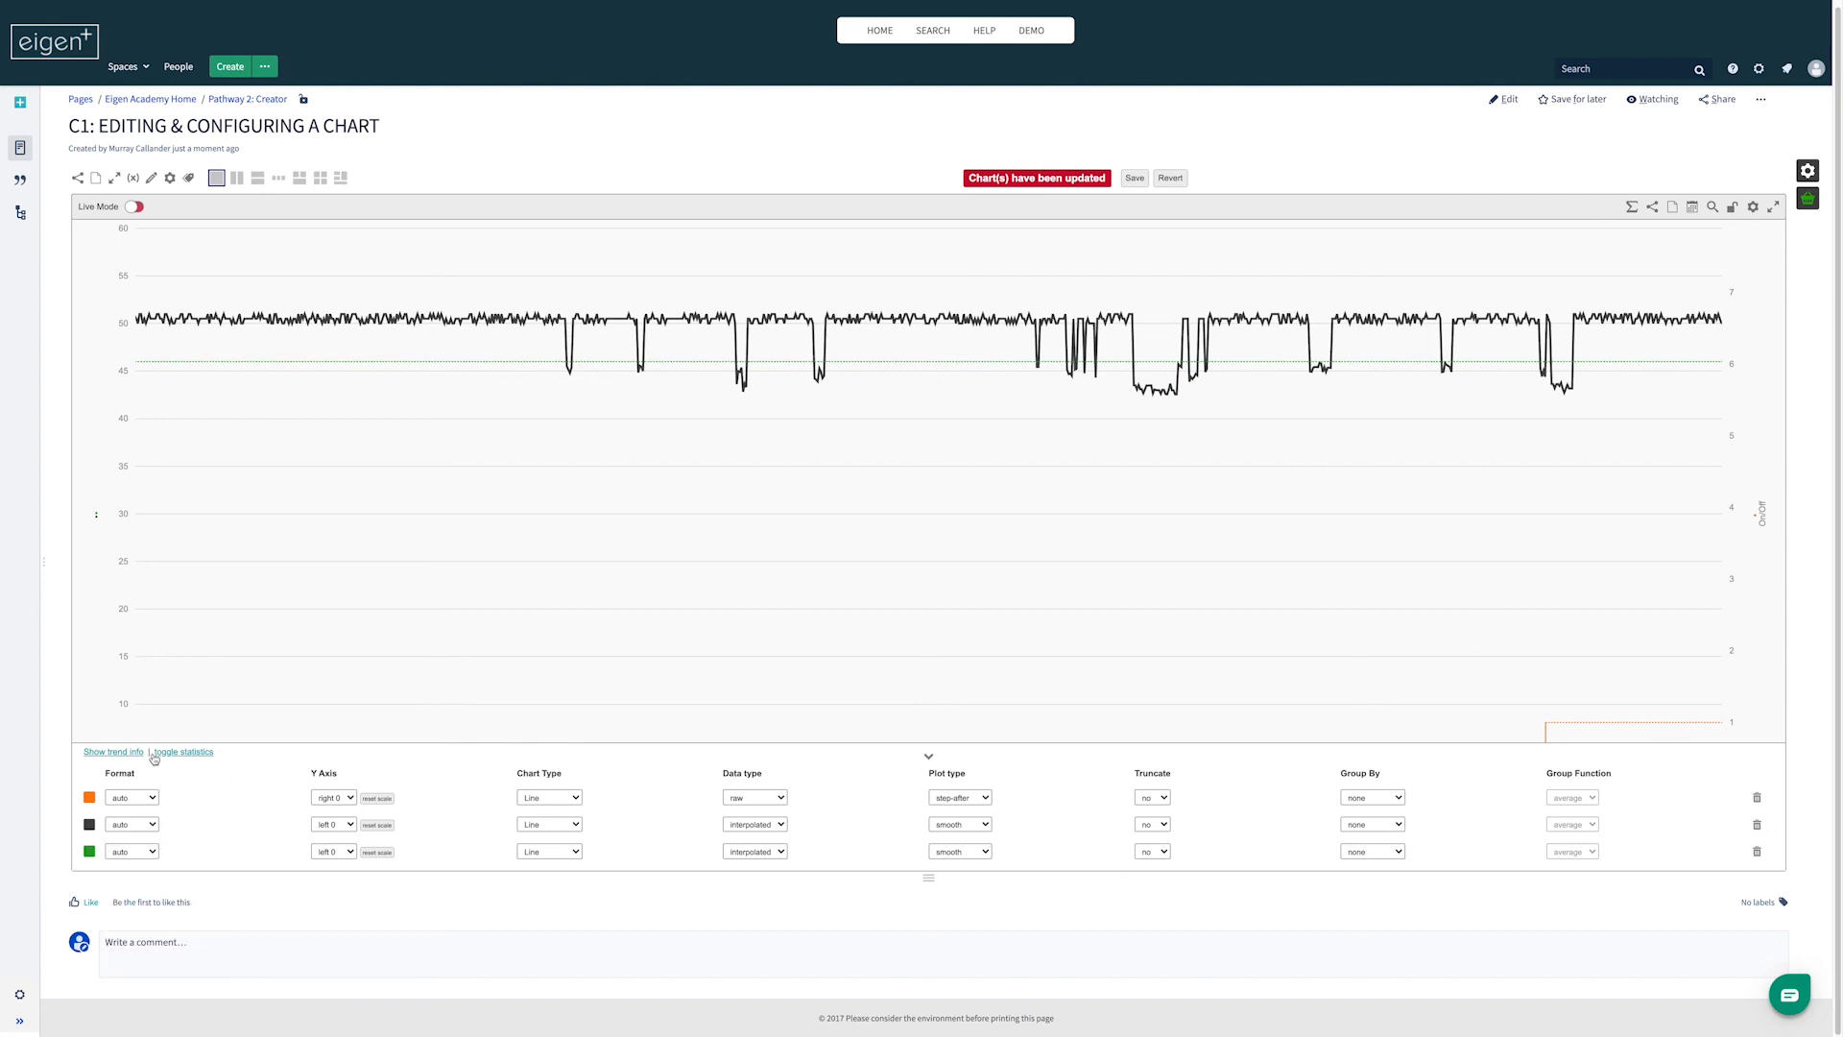
pyautogui.click(930, 756)
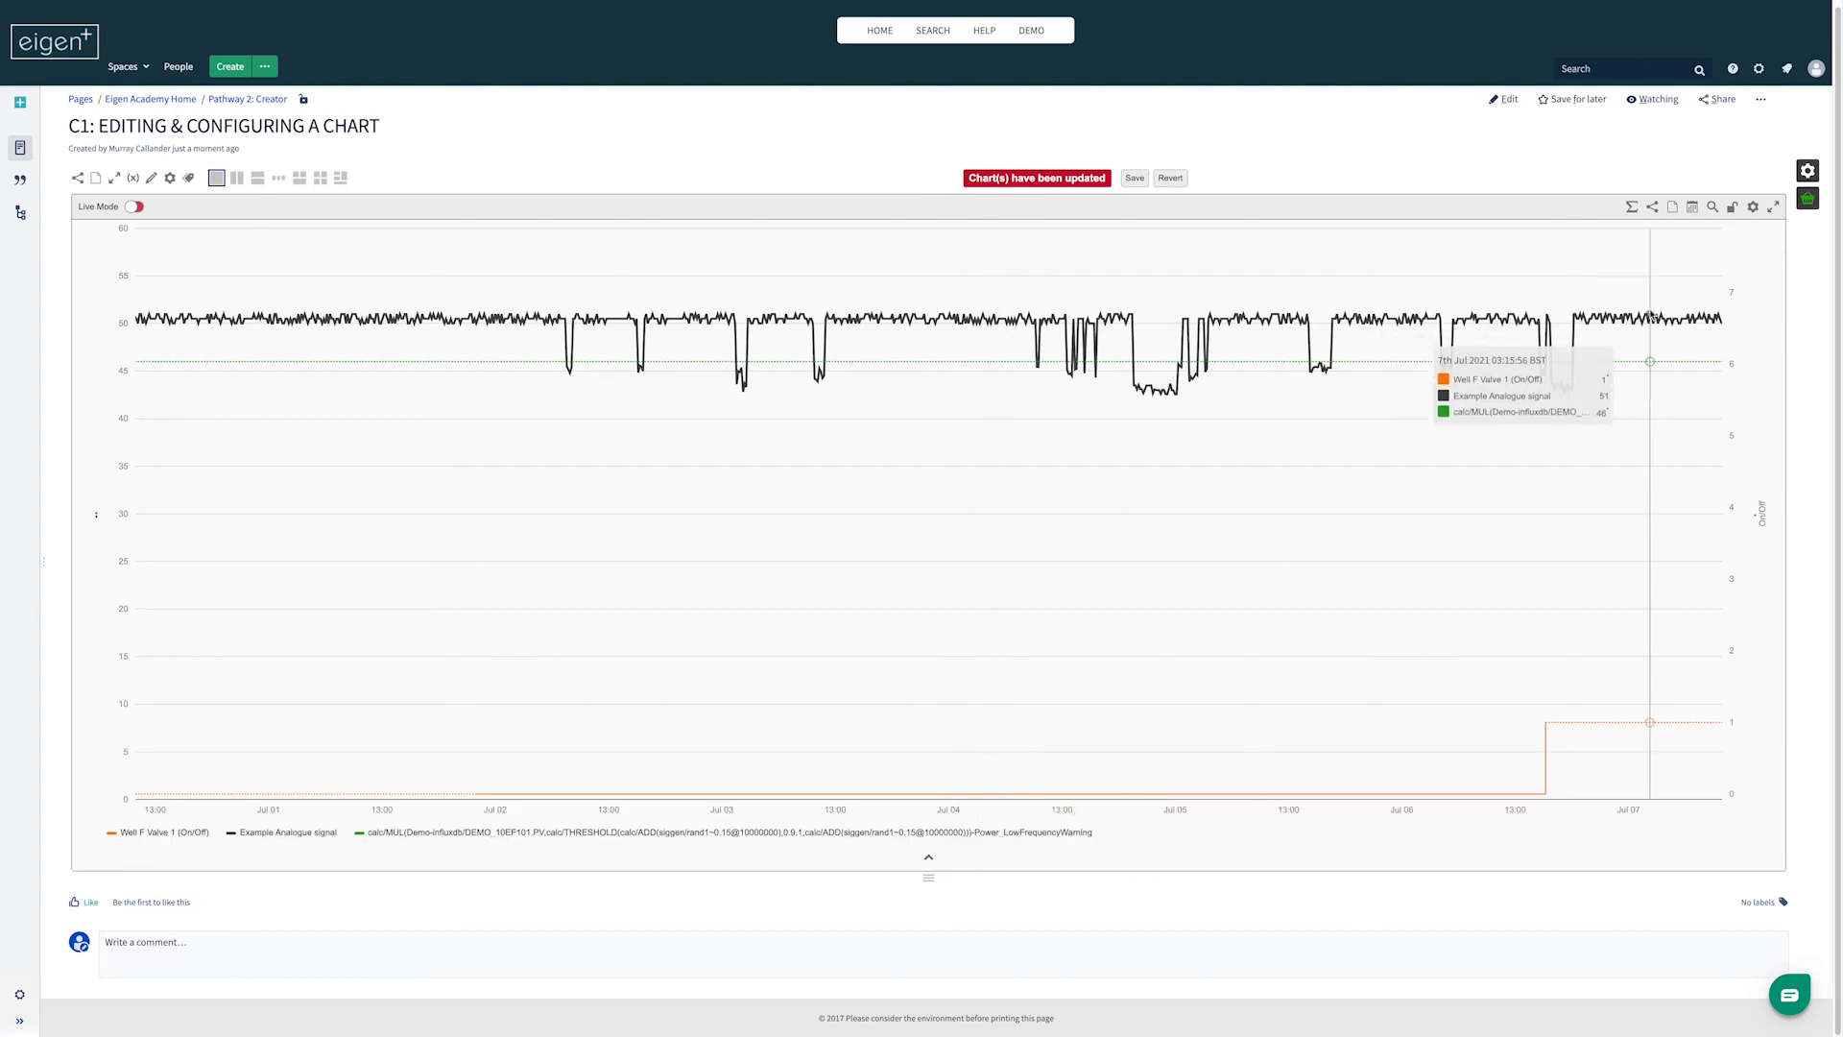
# - Add the Alert: Low frequency warning marker from the basket to the chart
pyautogui.click(1808, 200)
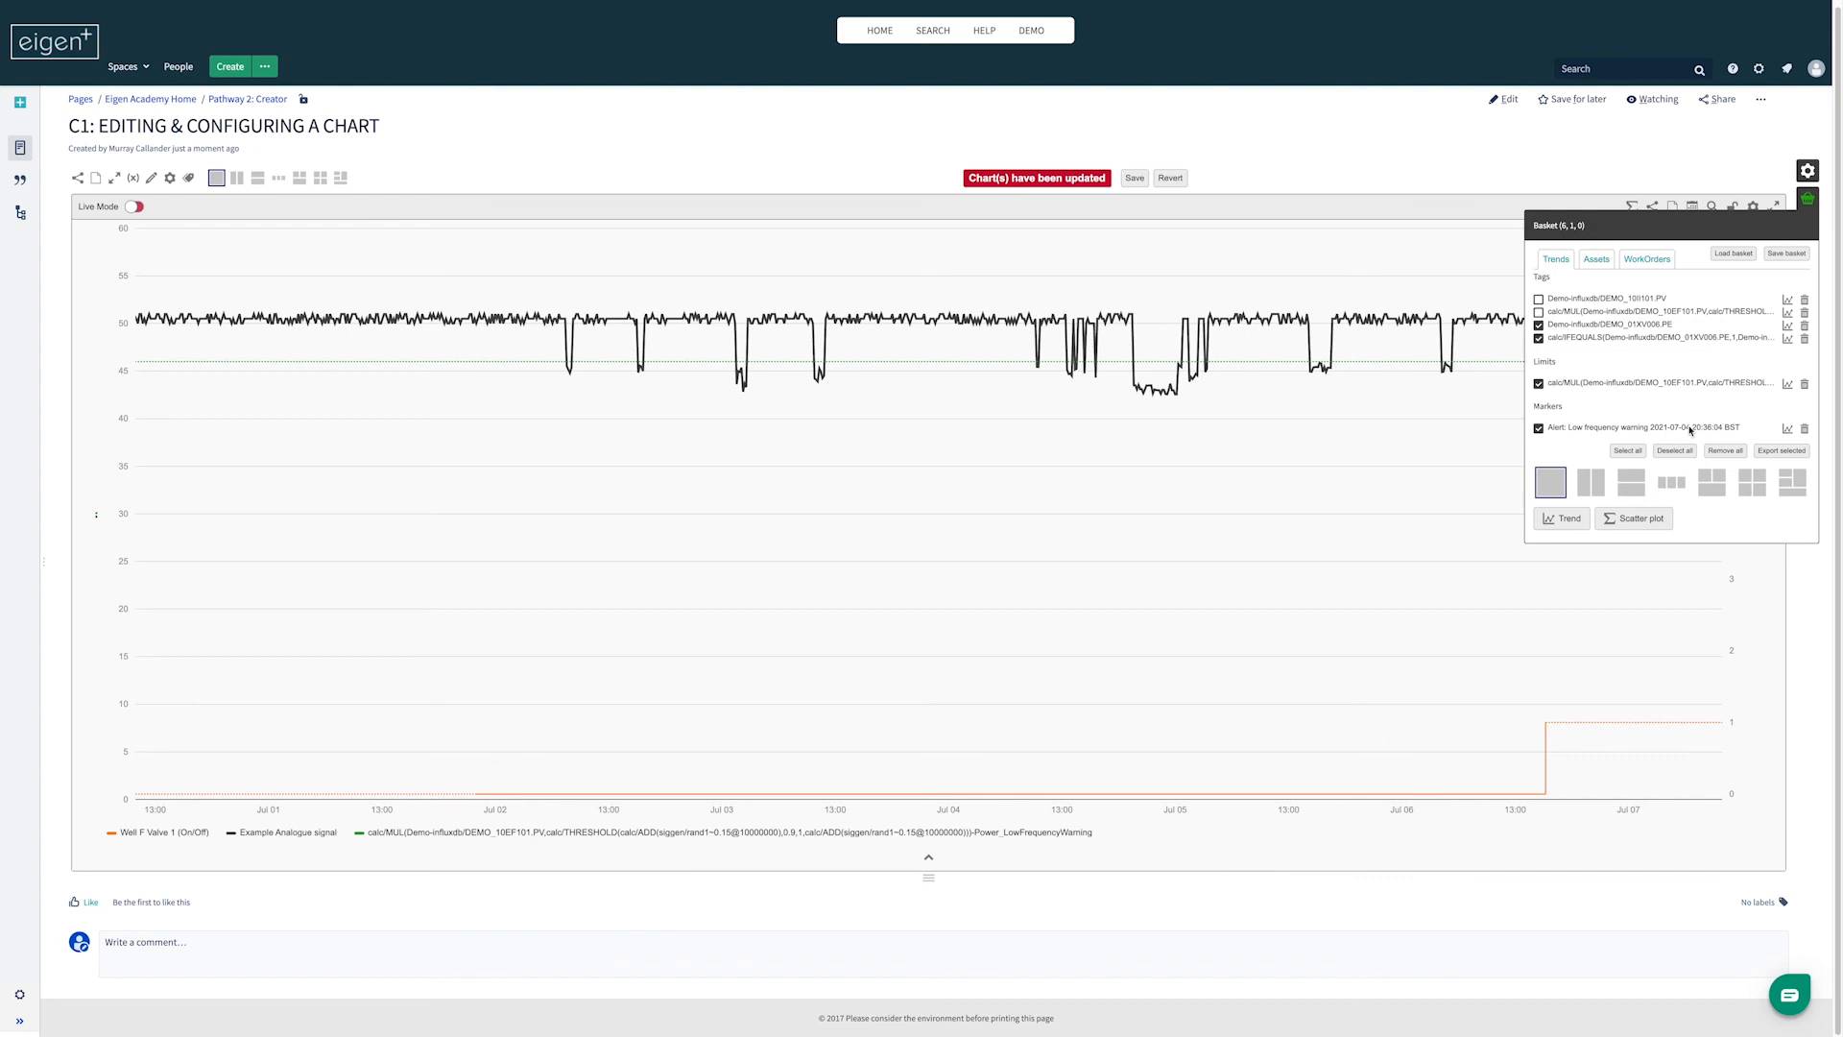
pyautogui.moveTo(1688, 430); pyautogui.dragTo(1184, 448)
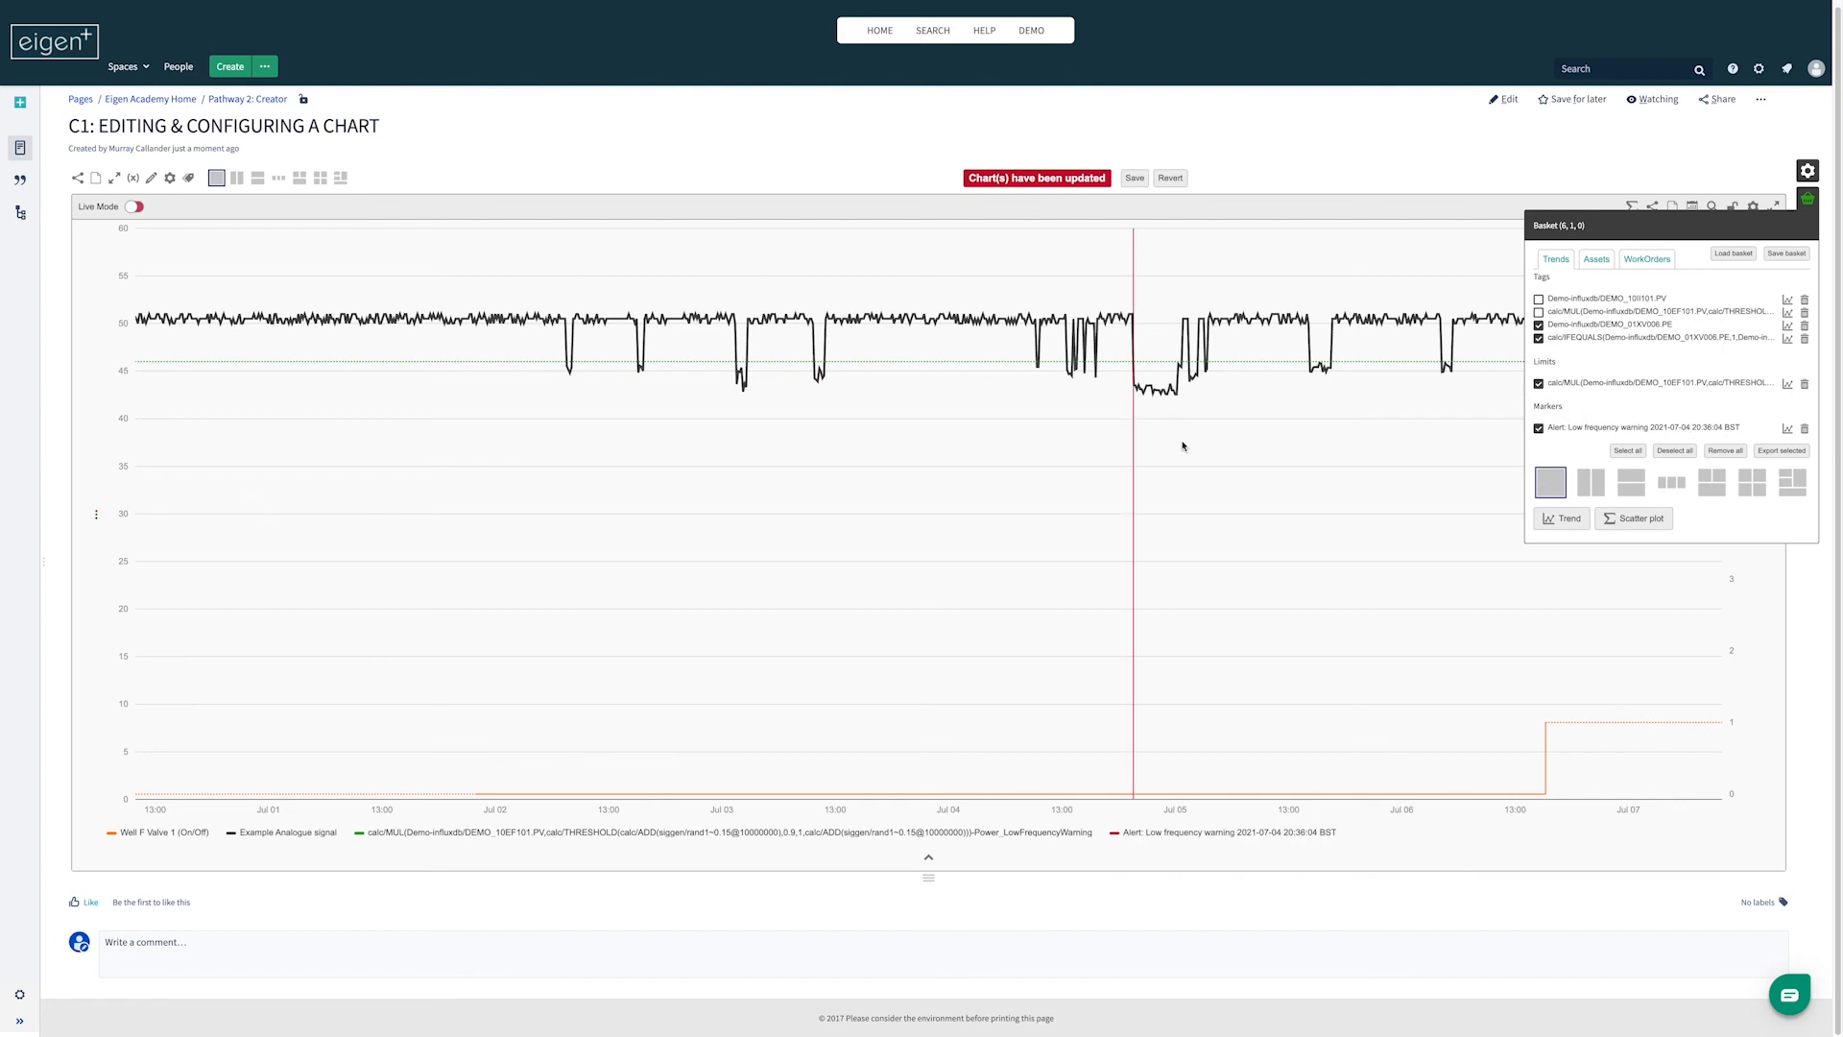
pyautogui.click(1804, 199)
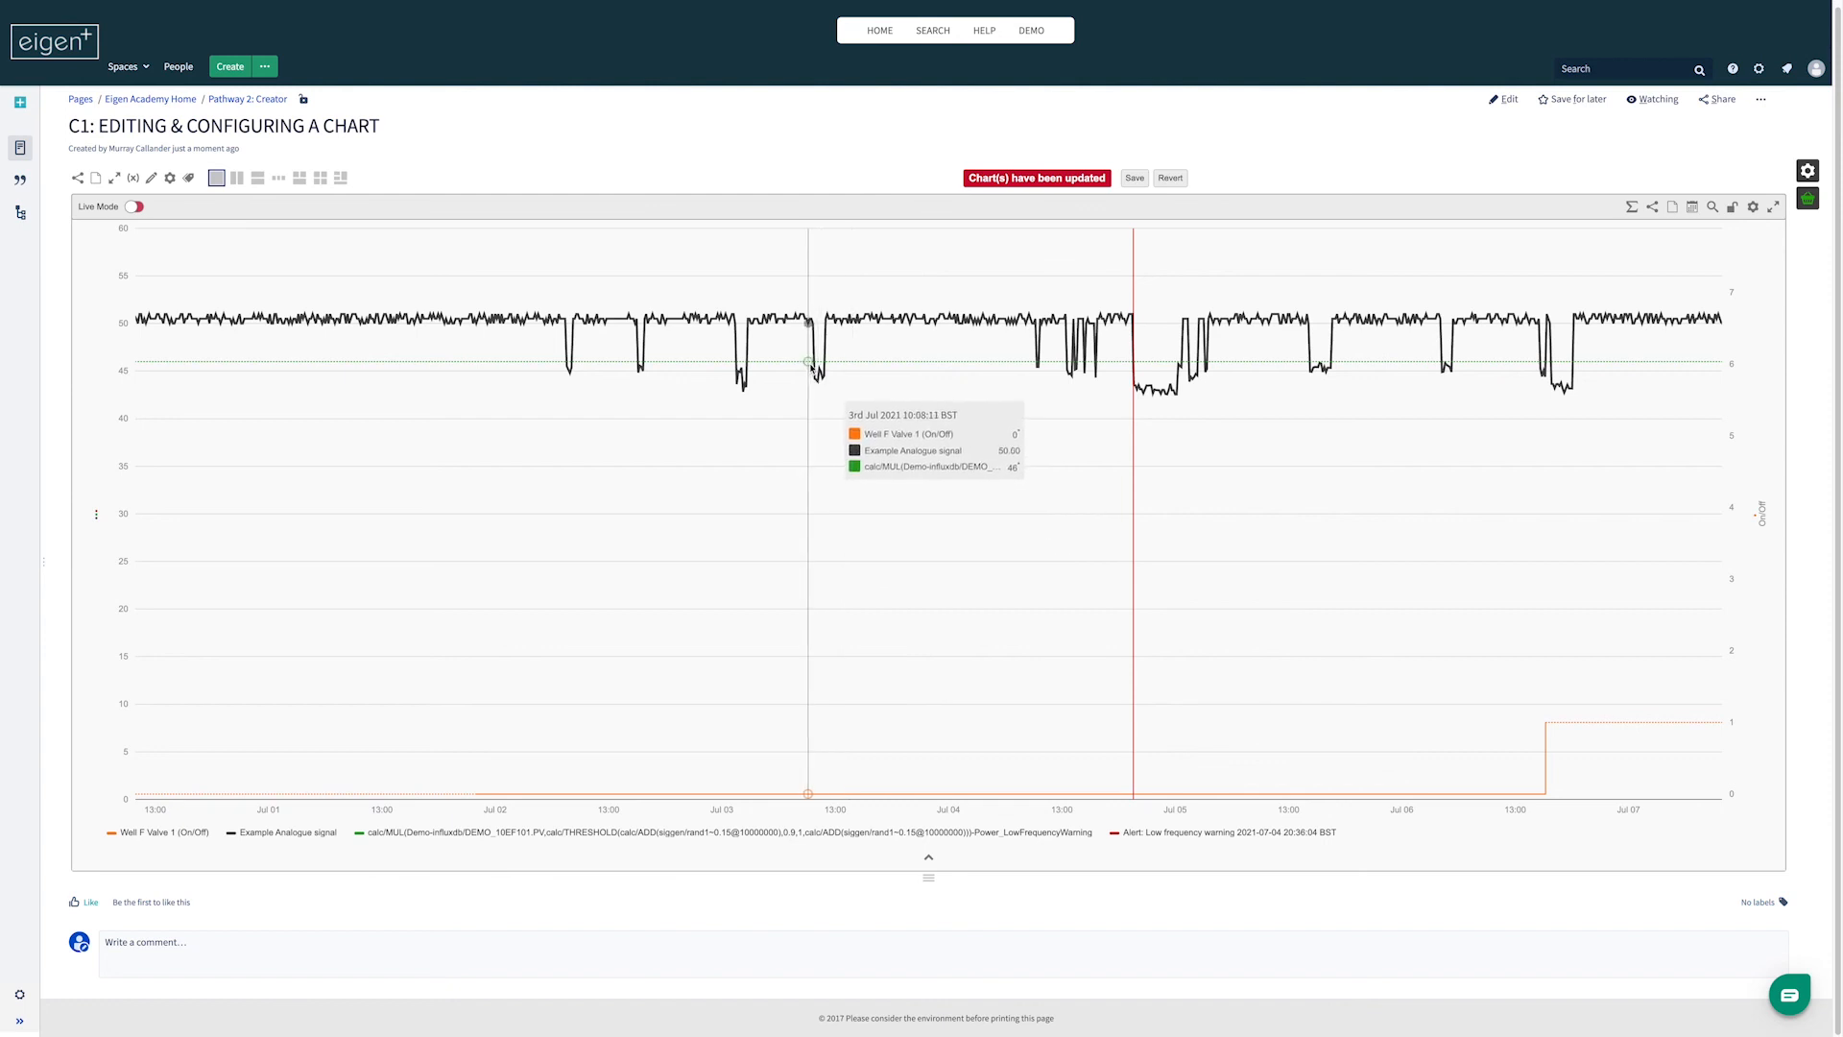
# - Add a blue marker with the content Example marker at the analogue signal's dip on 3 July 2021
pyautogui.rightClick(814, 399)
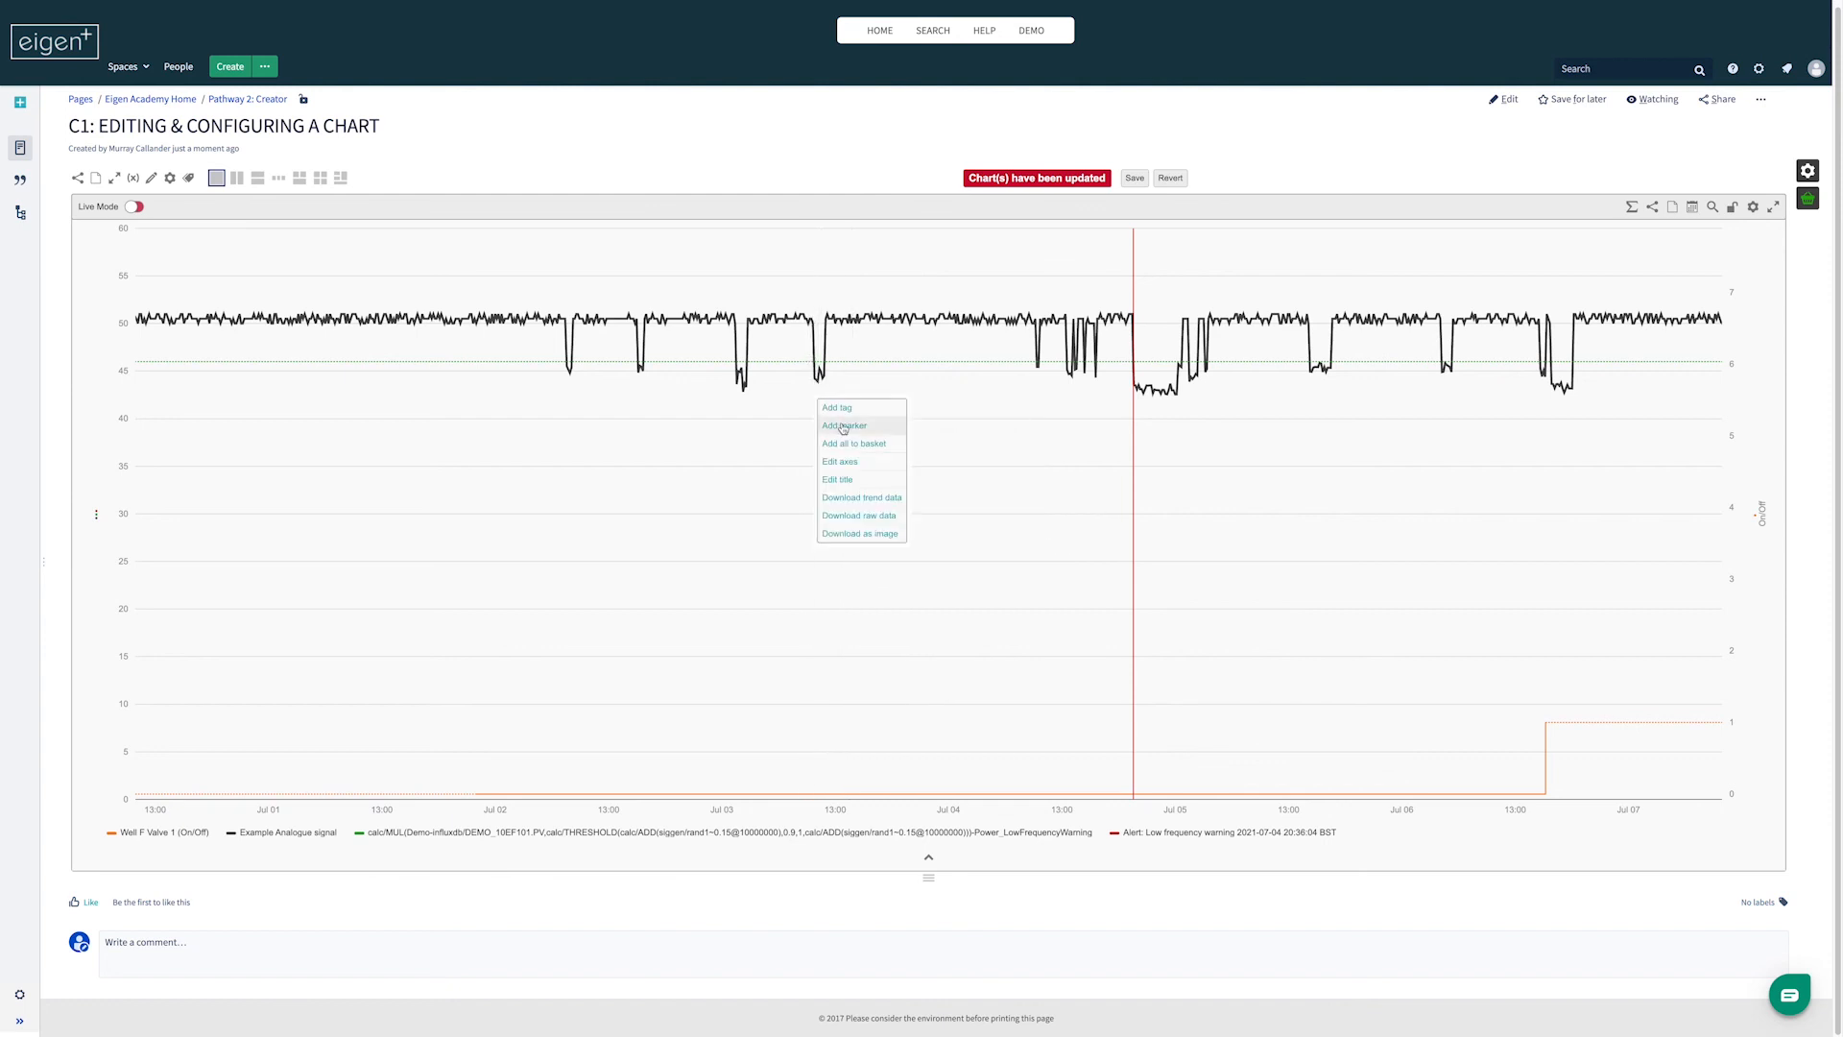
pyautogui.click(840, 426)
pyautogui.click(785, 533)
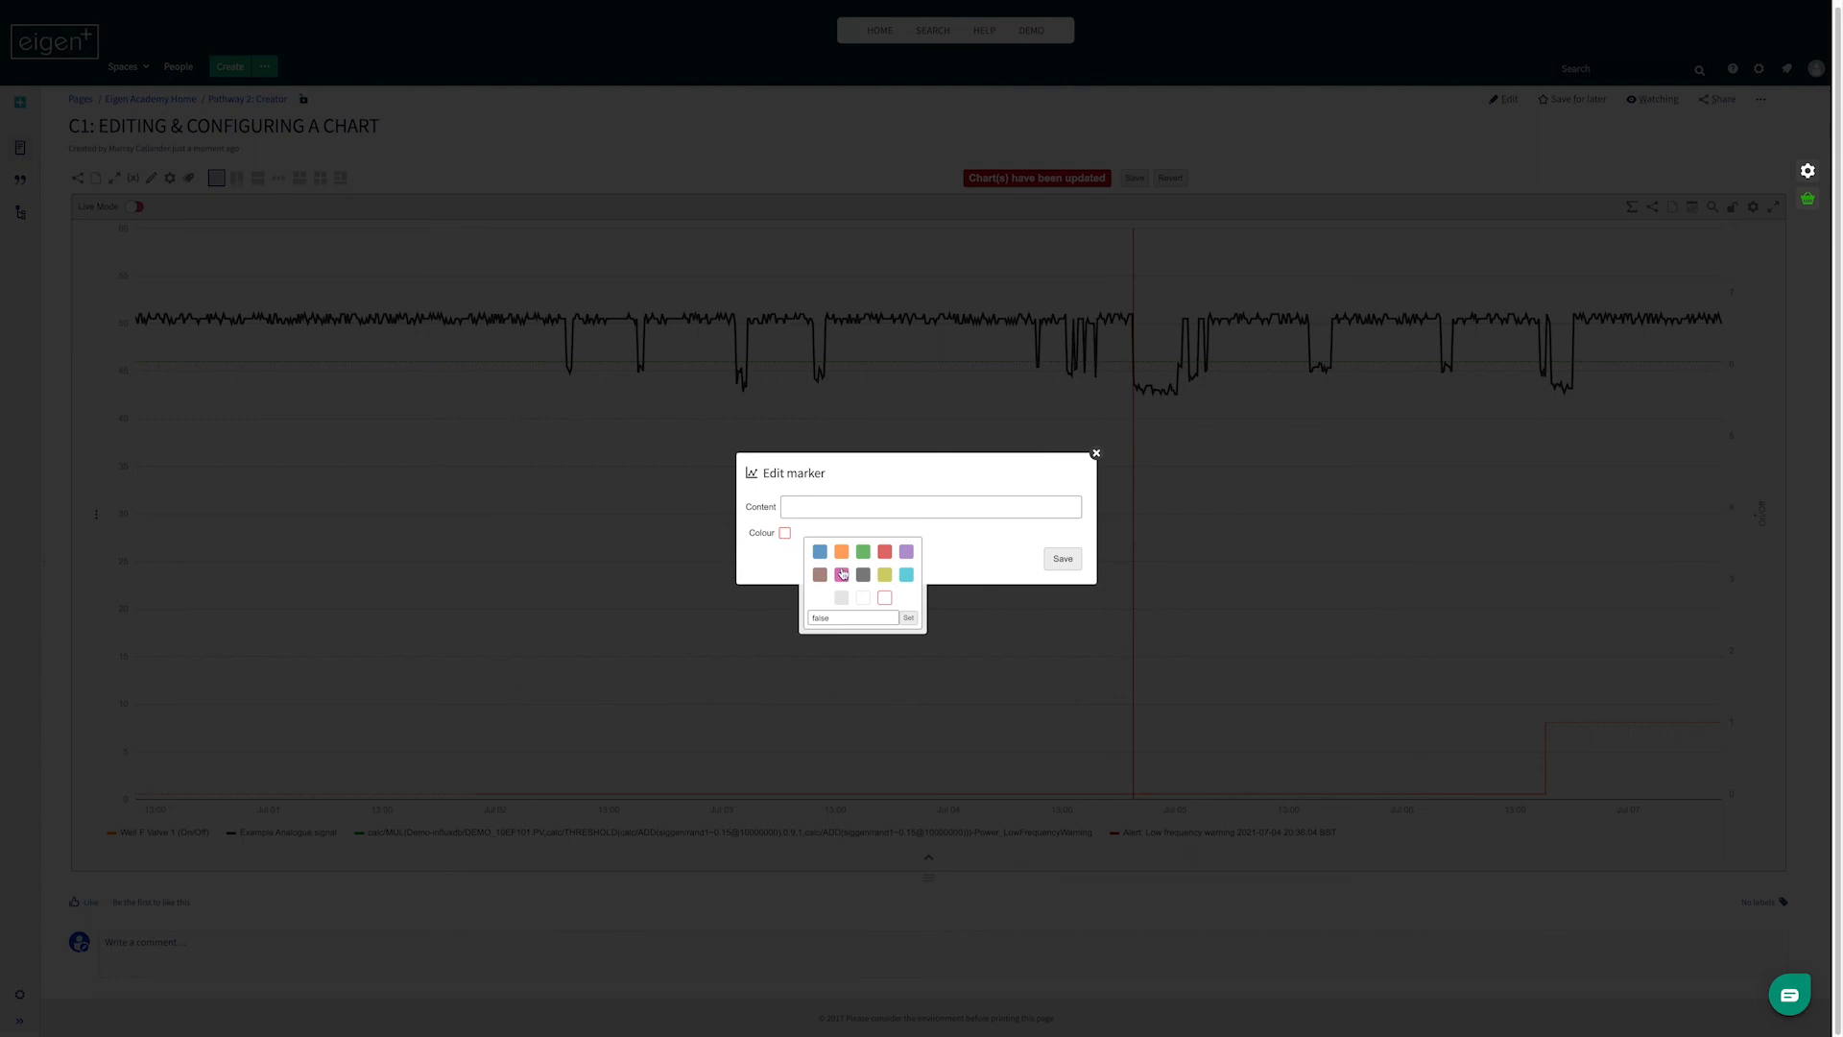
pyautogui.click(821, 552)
pyautogui.click(812, 507)
pyautogui.write('Example marker')
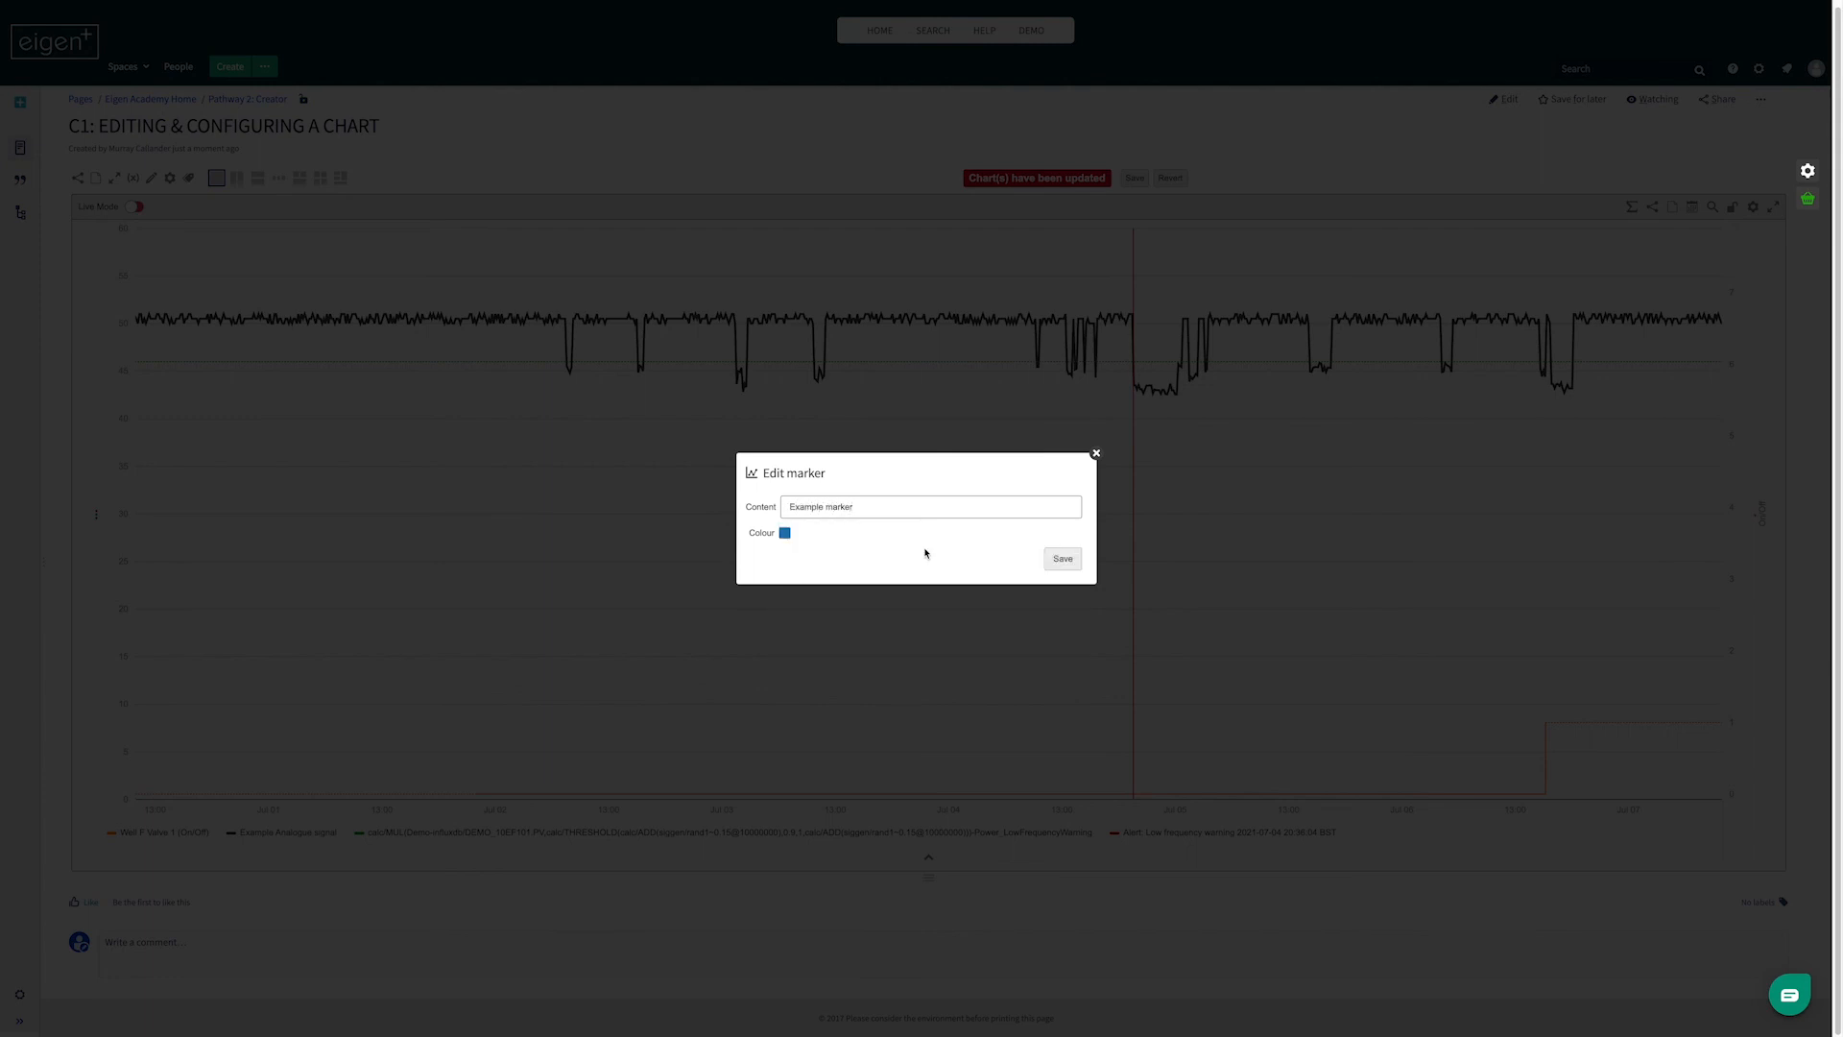
pyautogui.click(1062, 559)
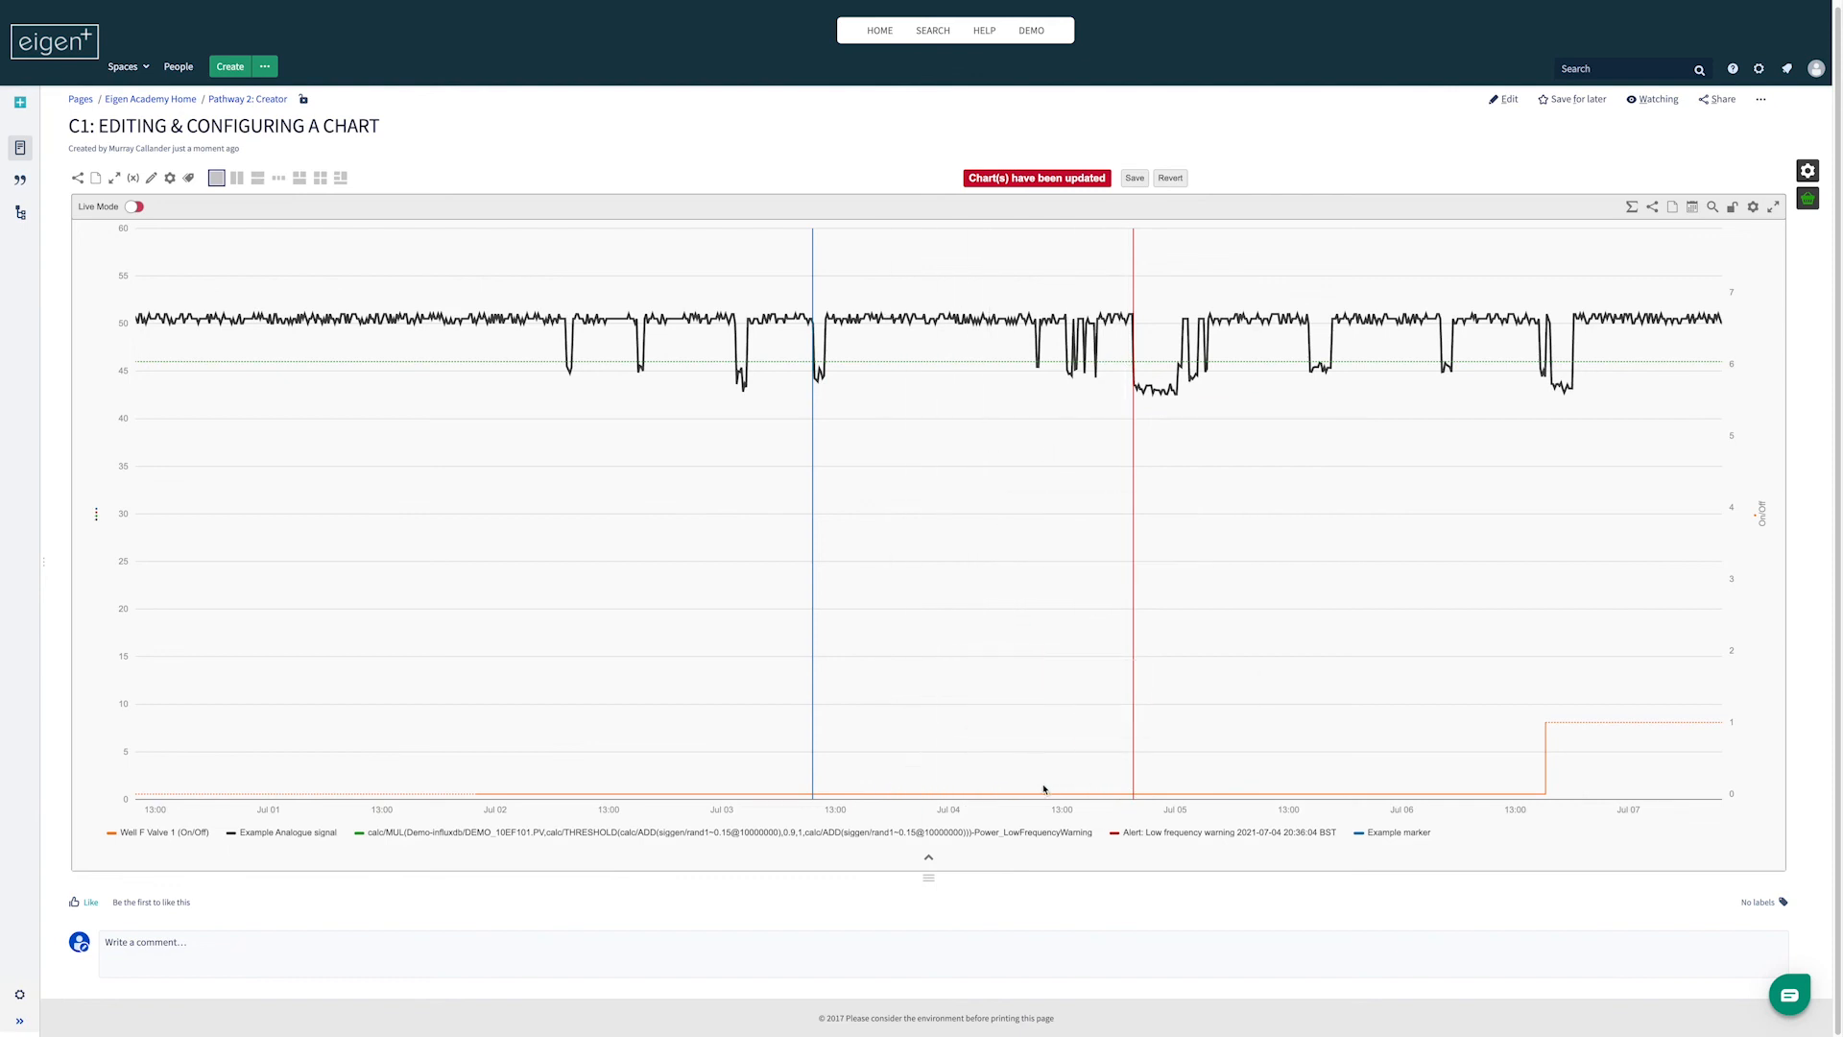
# - Add the Example marker to the basket and check it among the basket's markers
pyautogui.click(1413, 837)
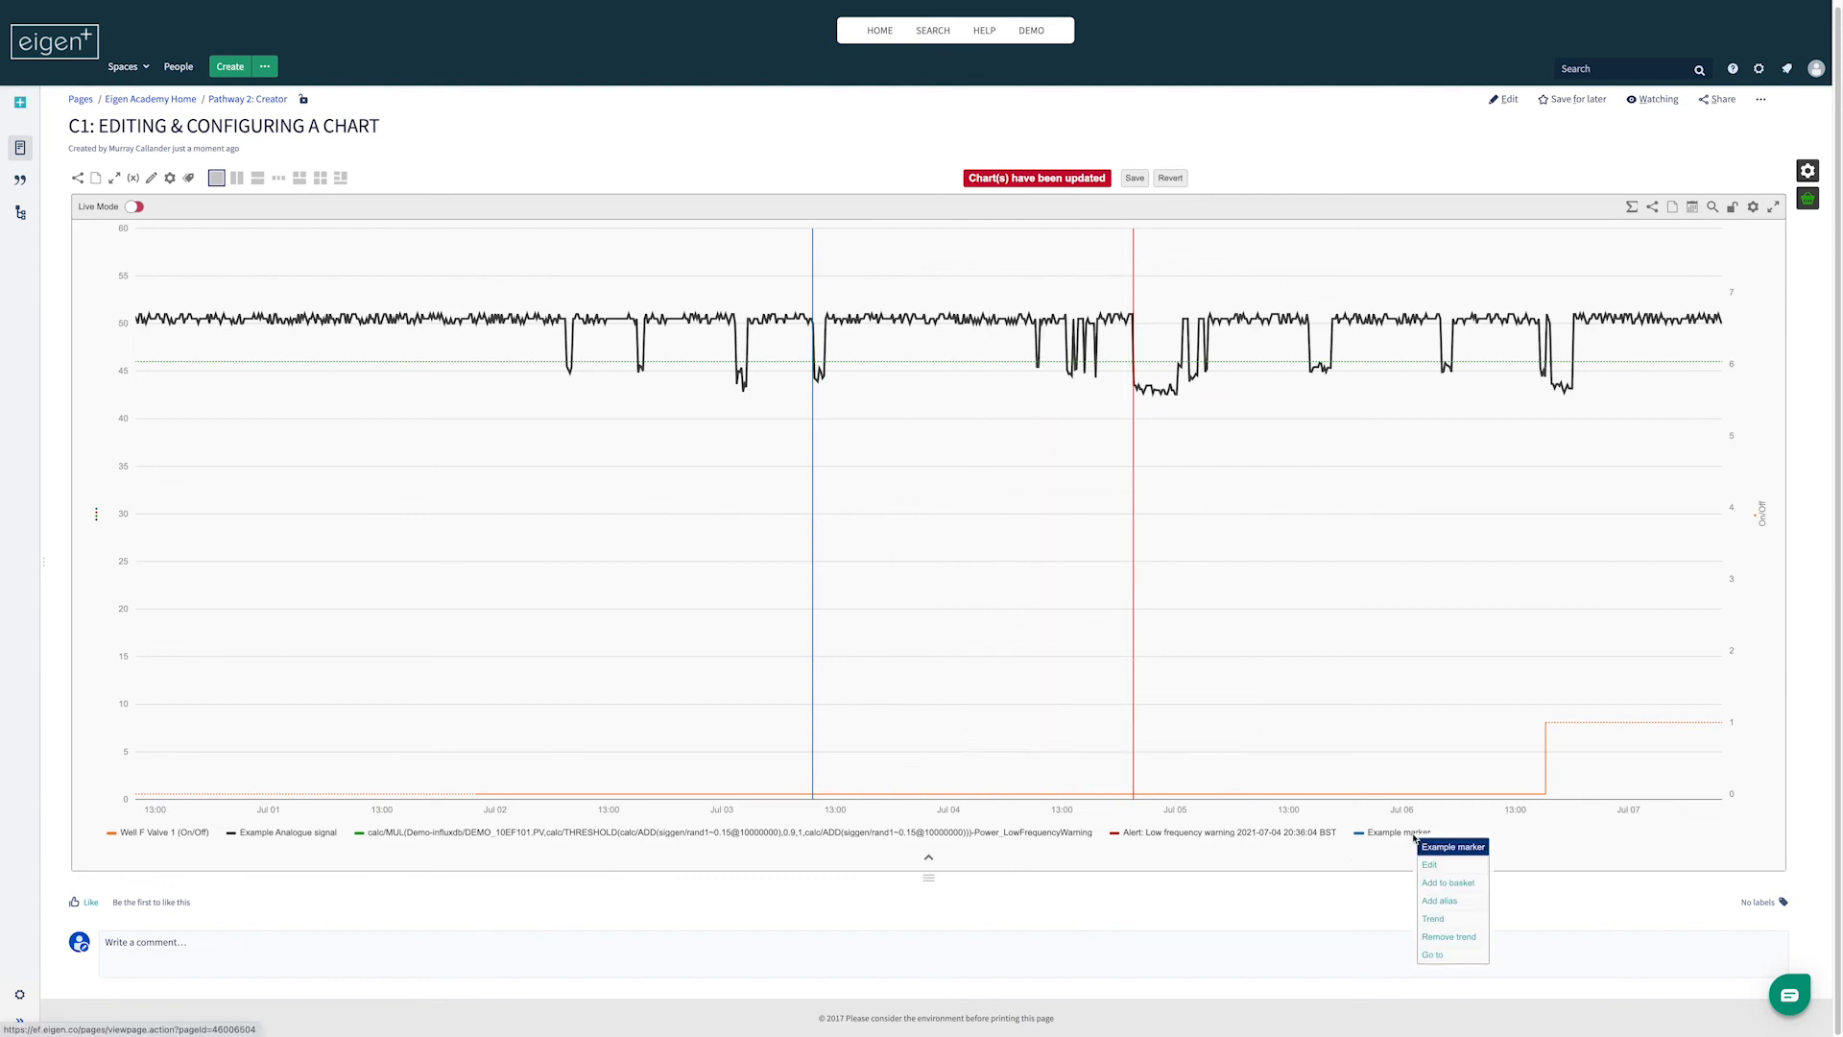
pyautogui.click(1444, 883)
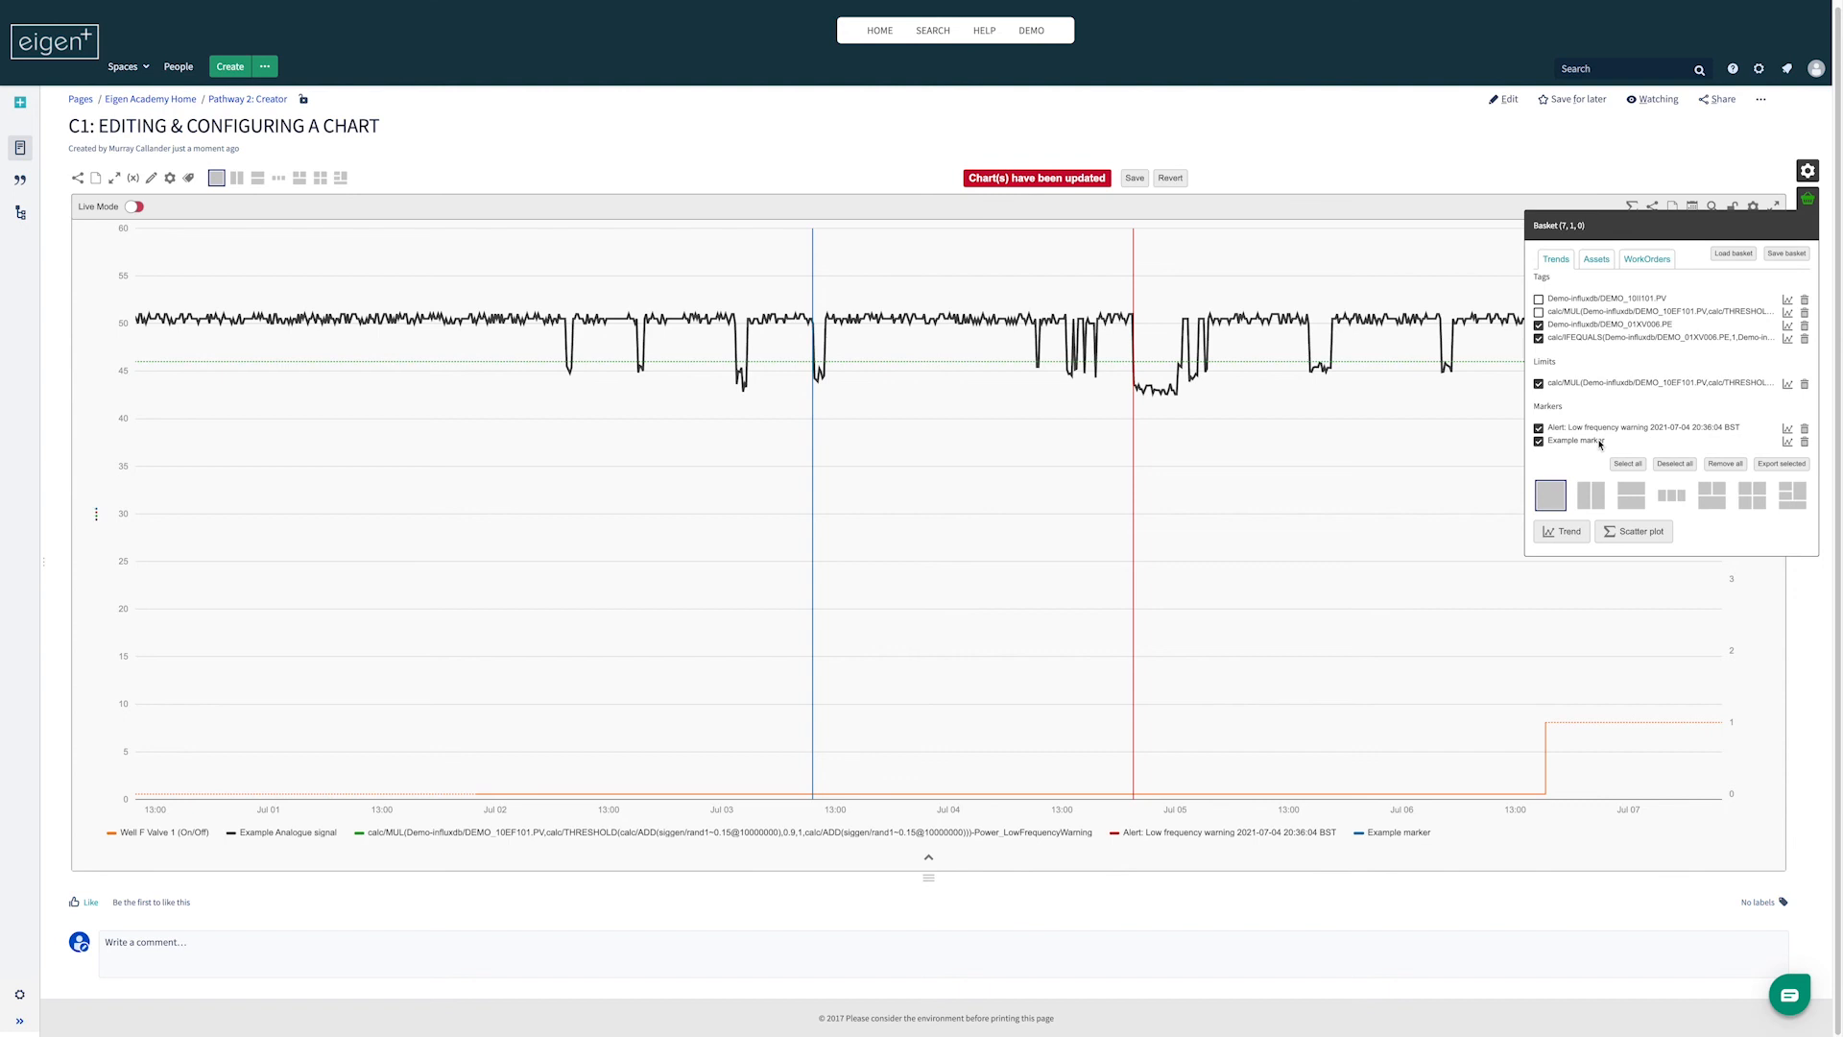
pyautogui.click(1808, 198)
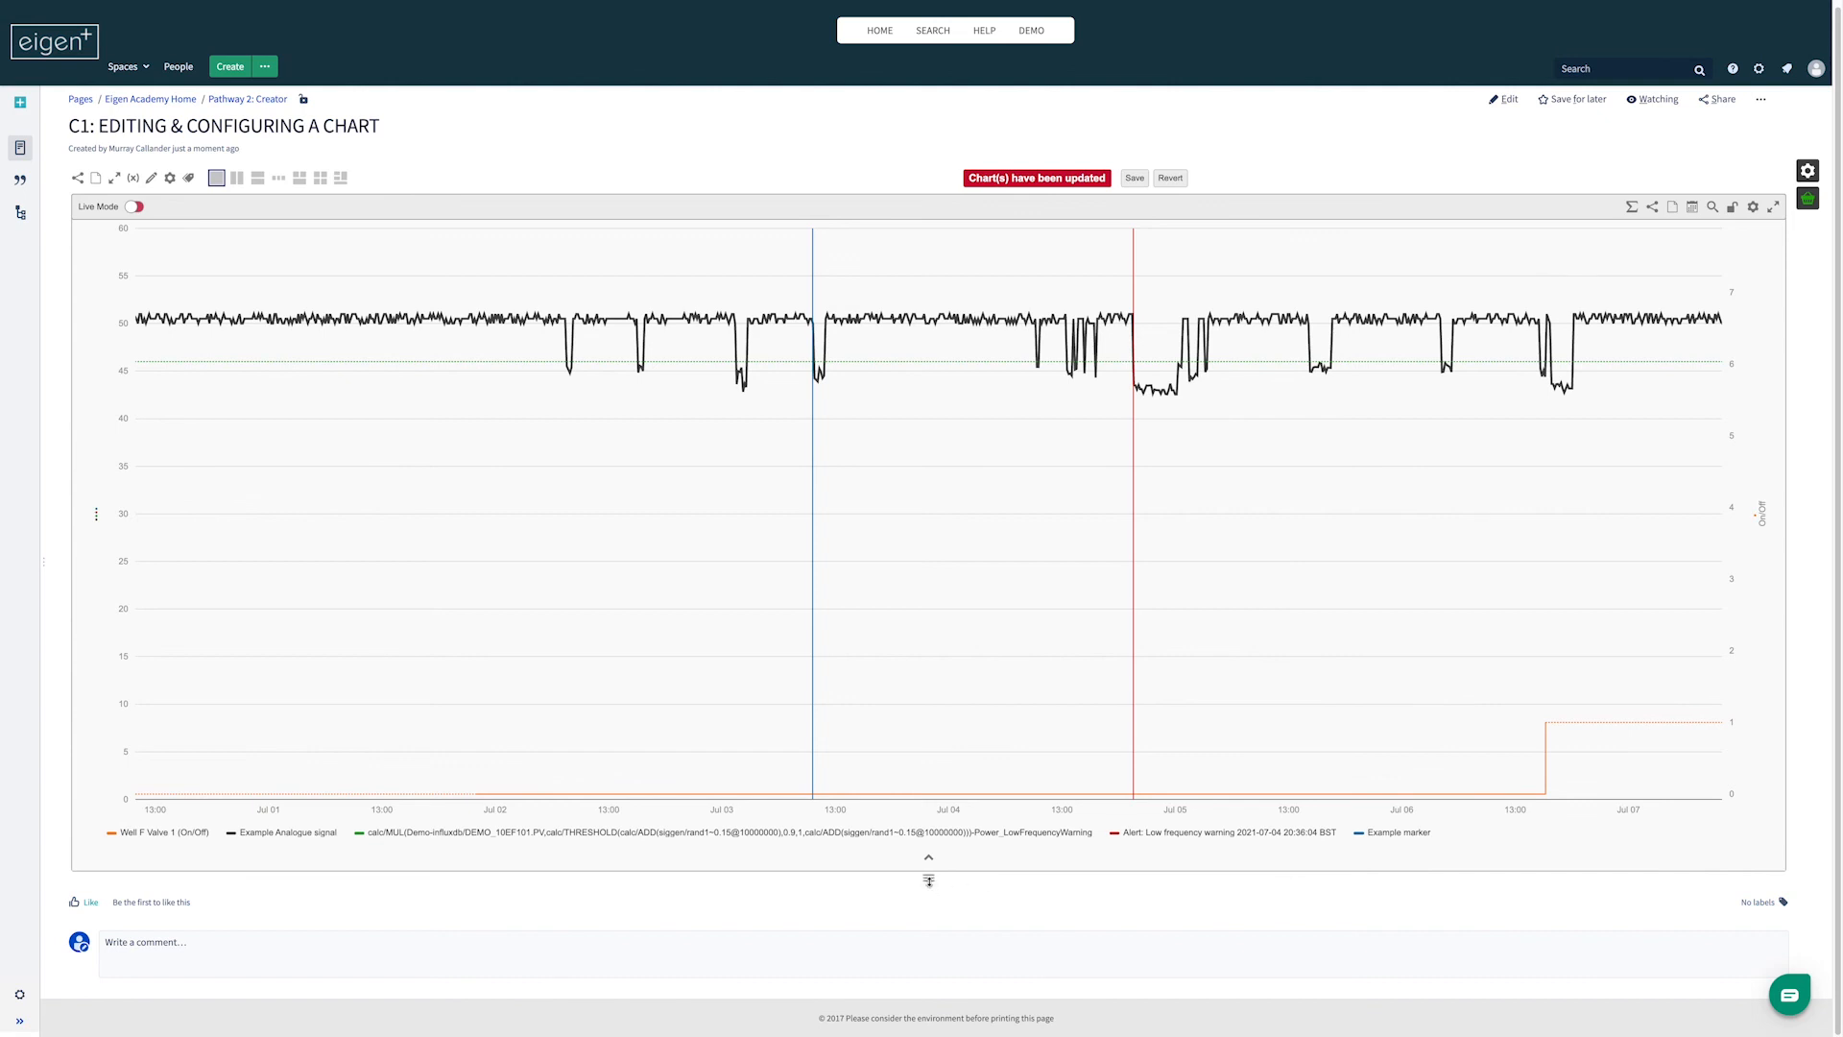
# - Make the chart slightly taller and open its settings options
pyautogui.moveTo(928, 879)
pyautogui.mouseDown()
pyautogui.moveTo(939, 739)
pyautogui.moveTo(934, 887)
pyautogui.mouseUp()
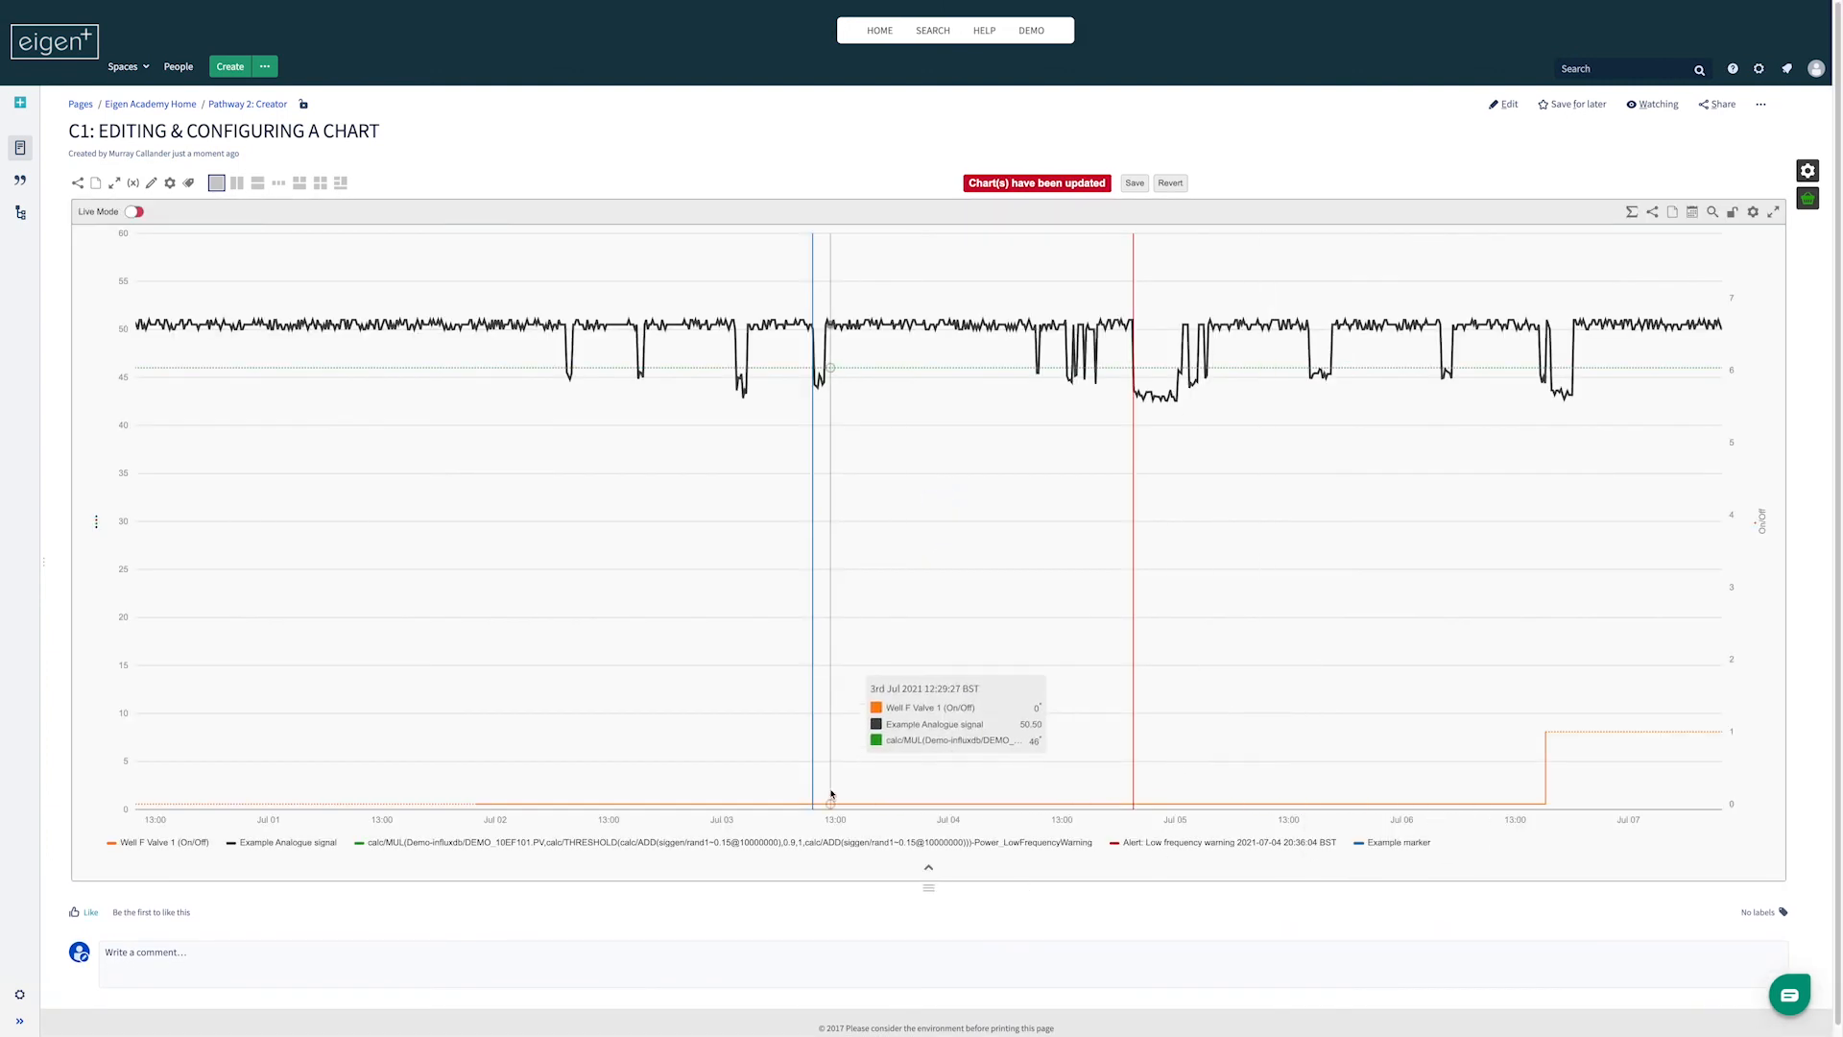
pyautogui.click(1753, 212)
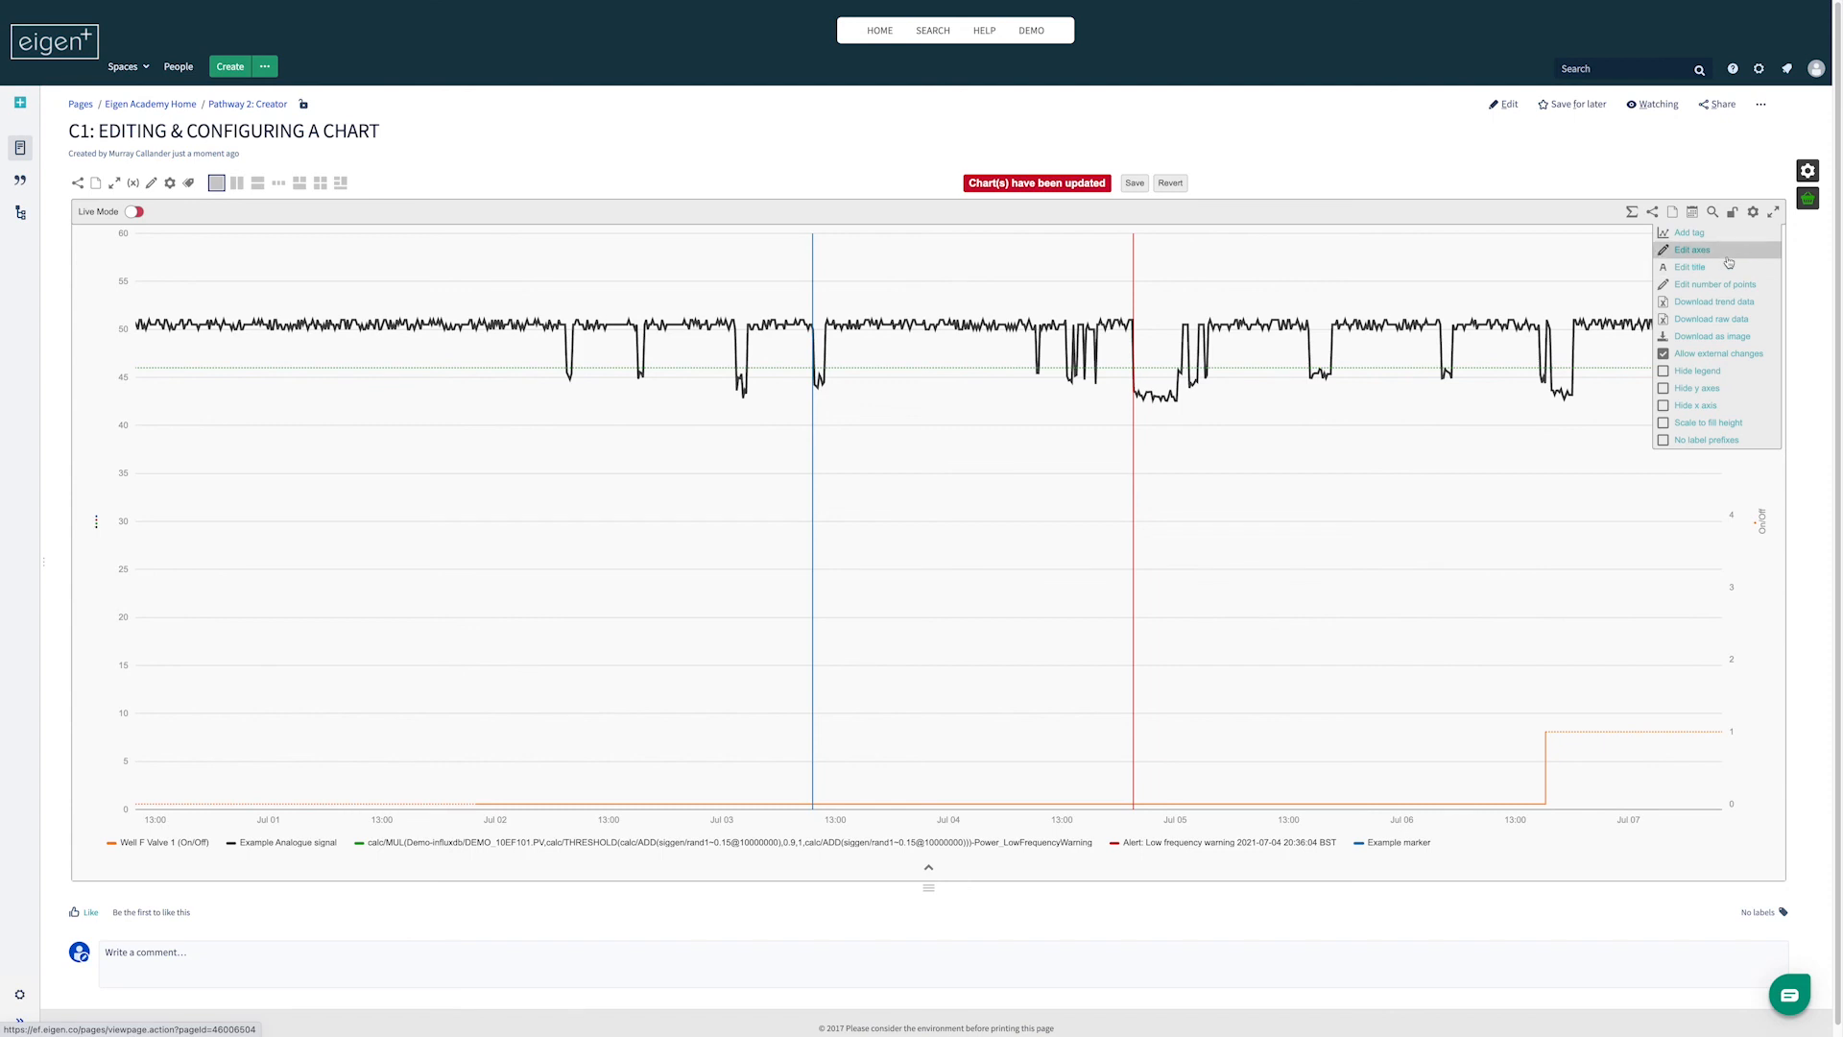
pyautogui.moveTo(1193, 4)
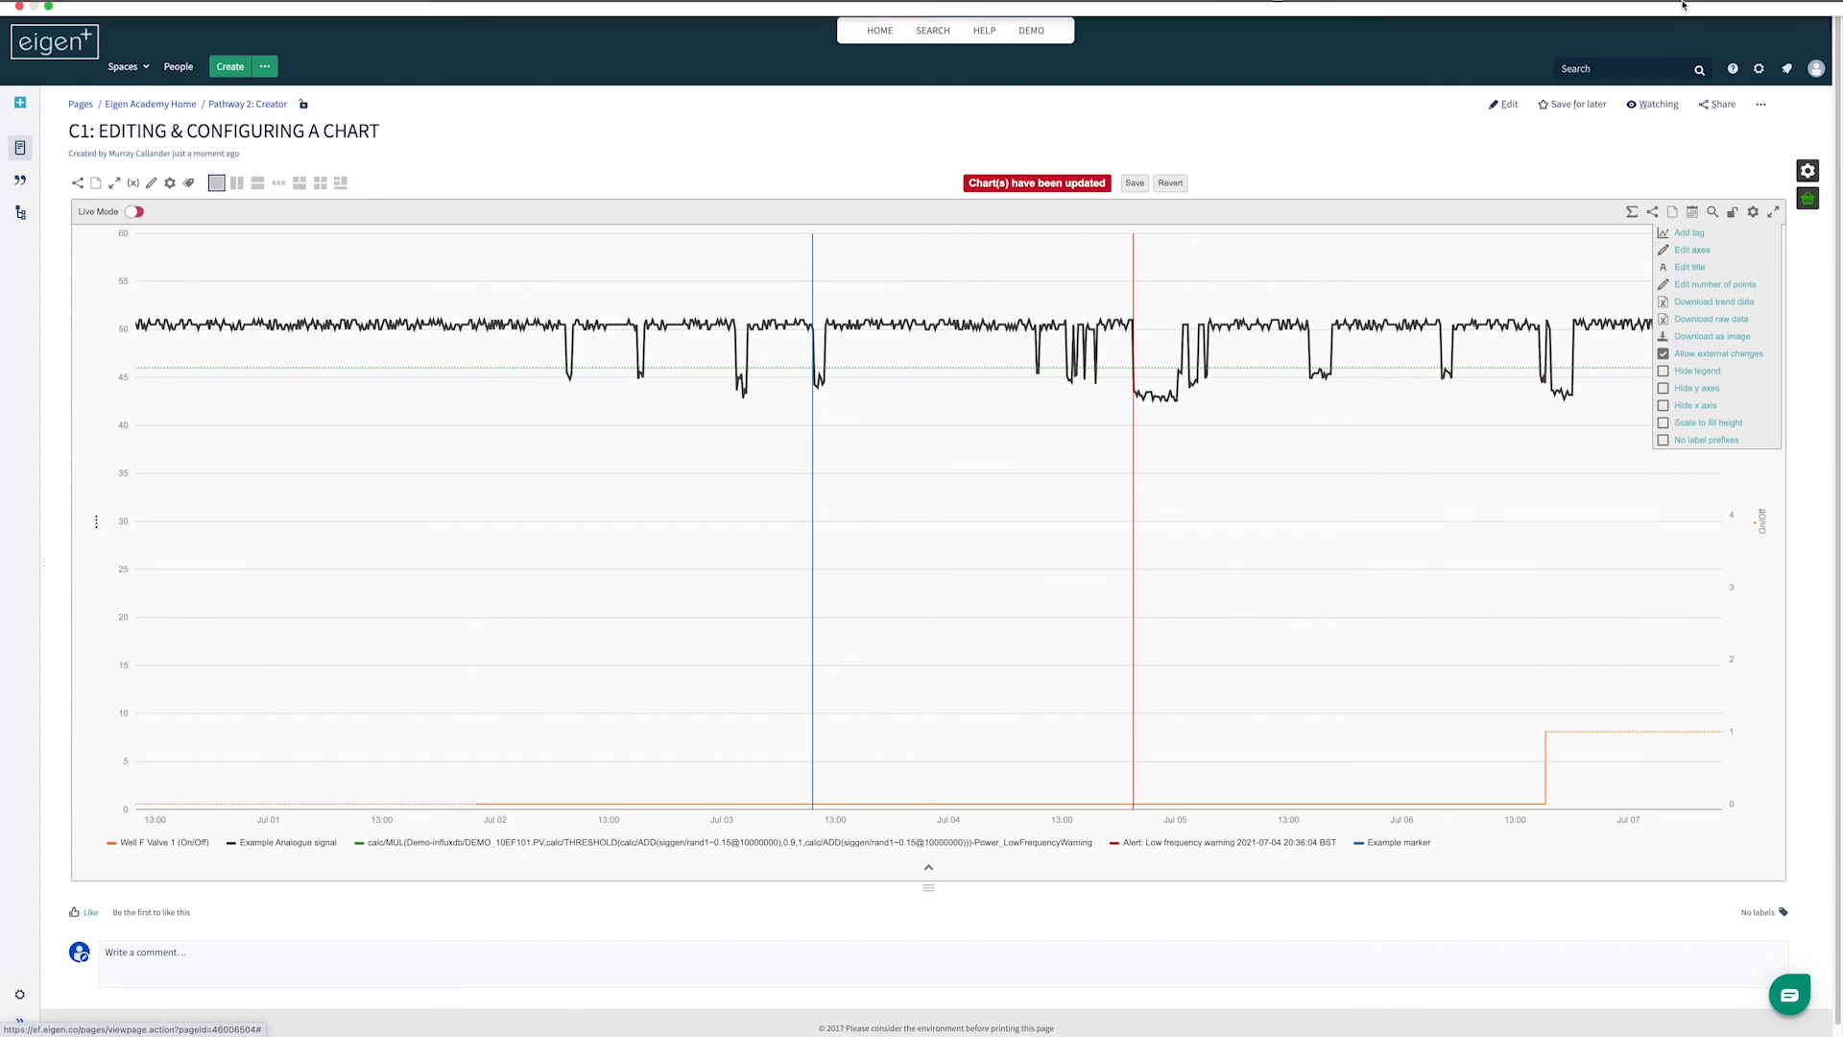